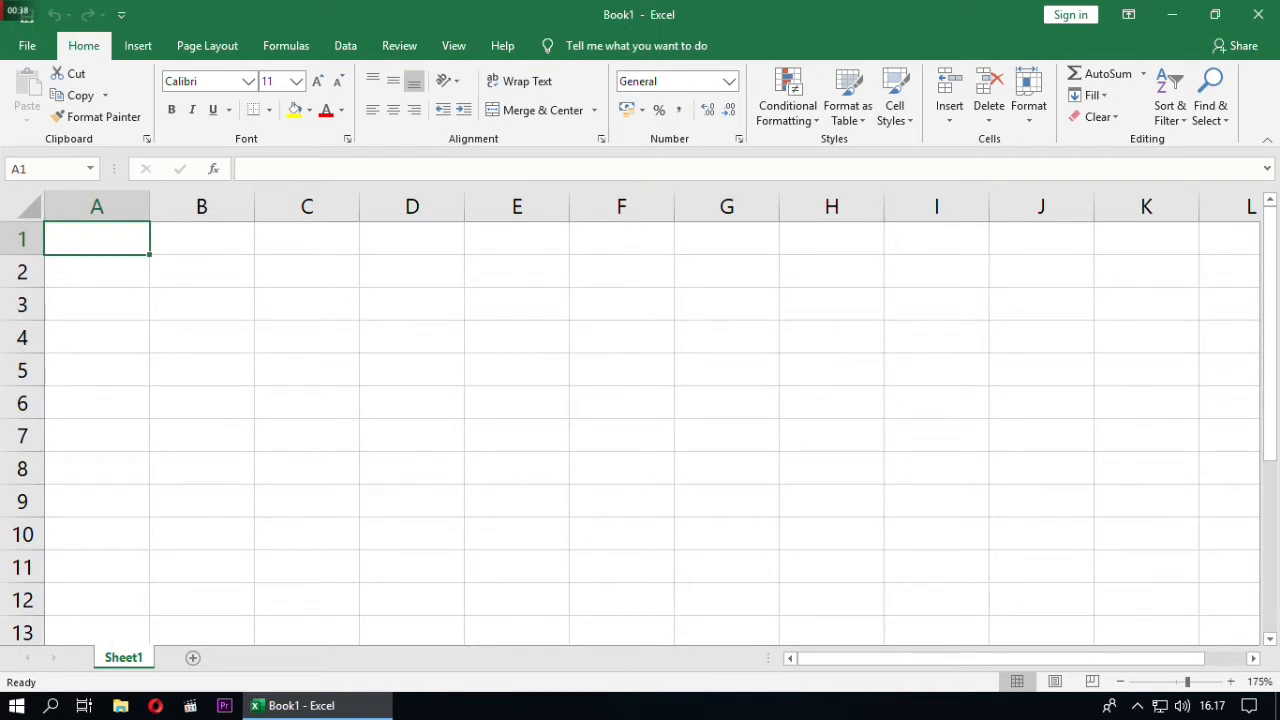
Enter the column header Nomor in cell A1.
type("Nomor")
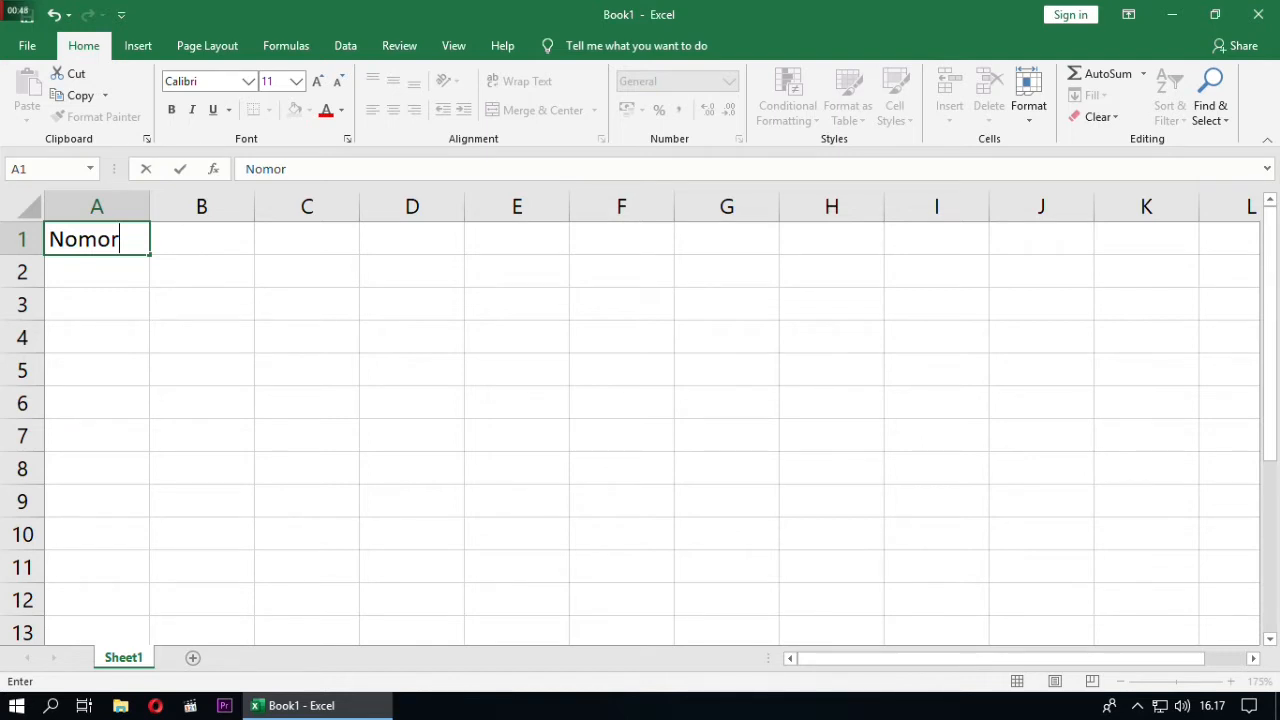
key("Tab")
key("Tab")
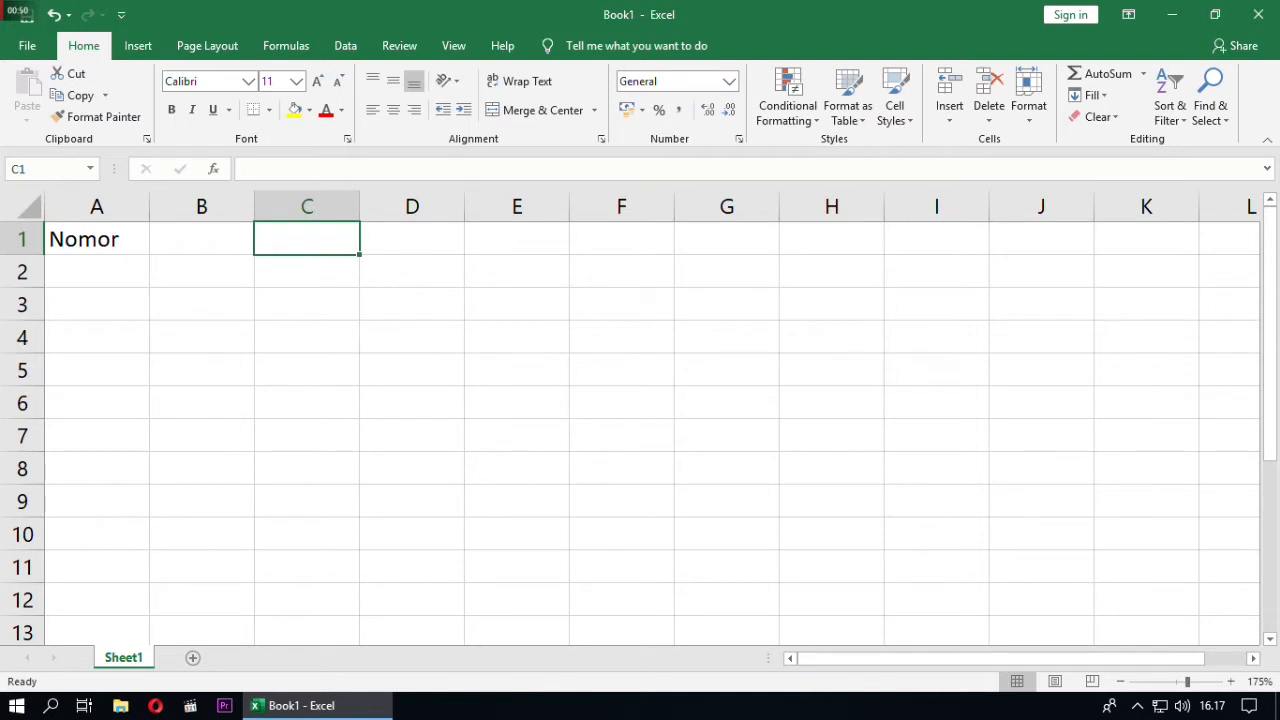
key("Tab")
key("Tab")
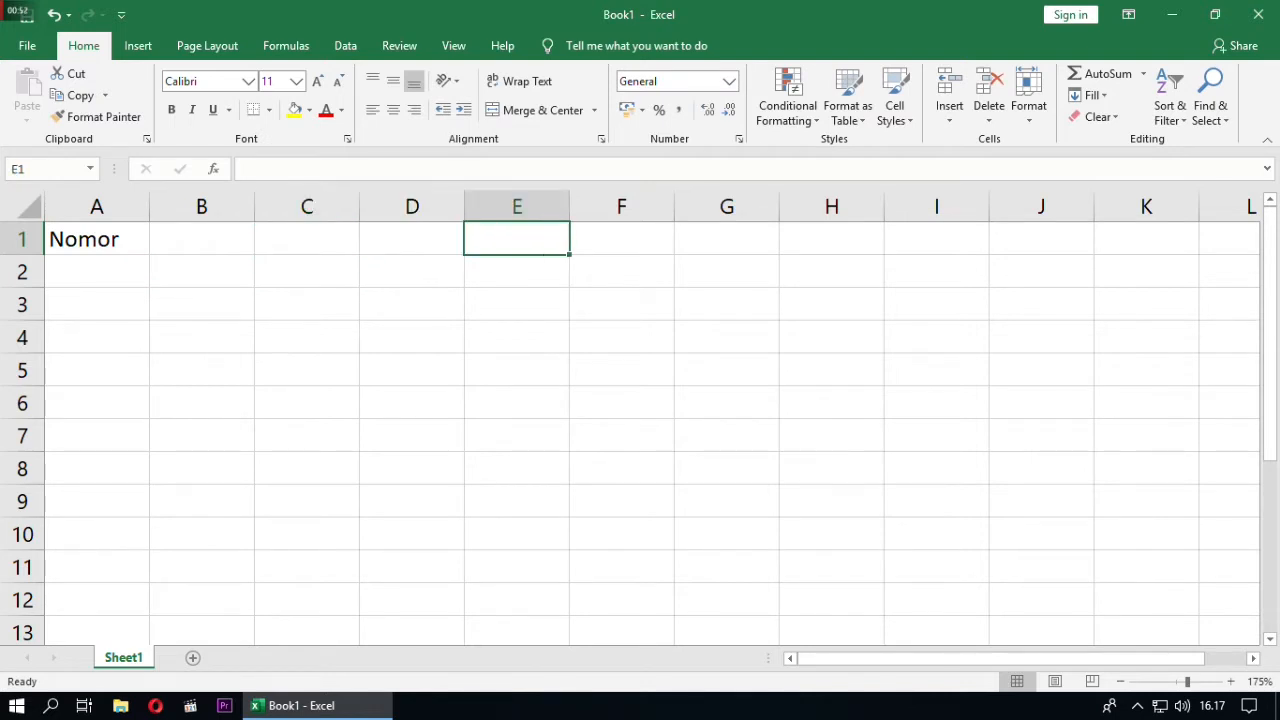
key("Tab")
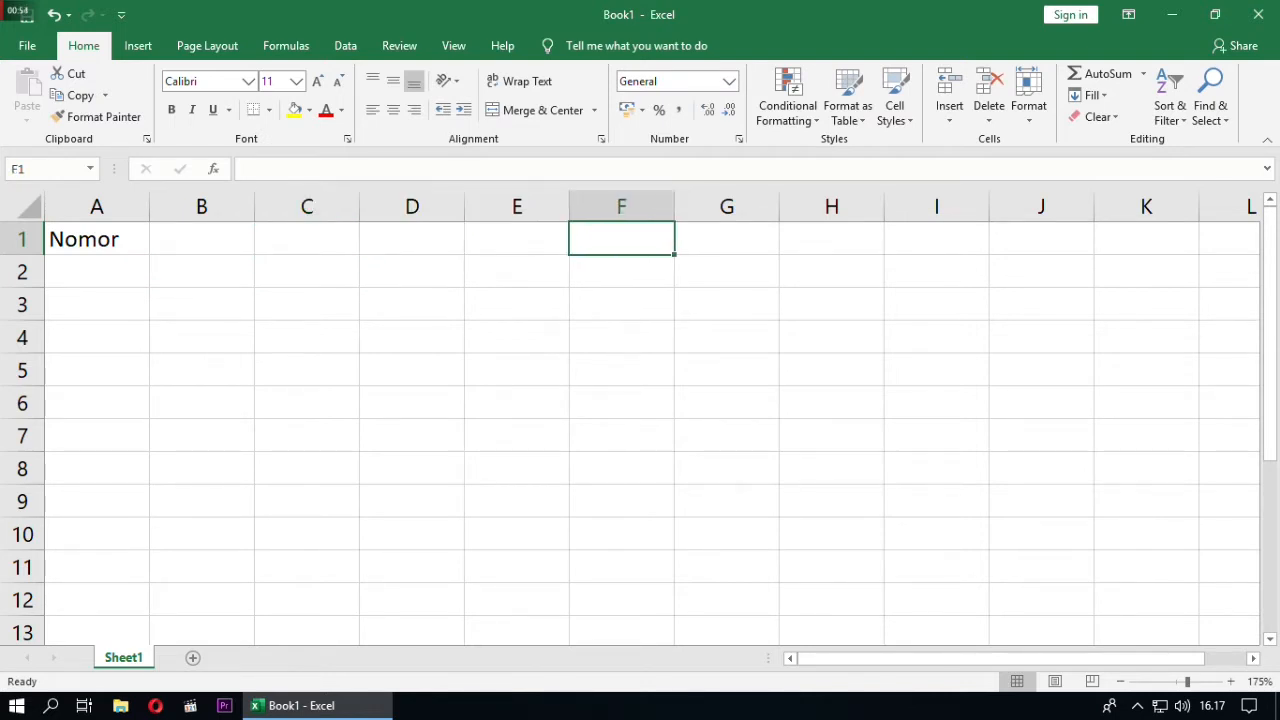
left_click(307, 370)
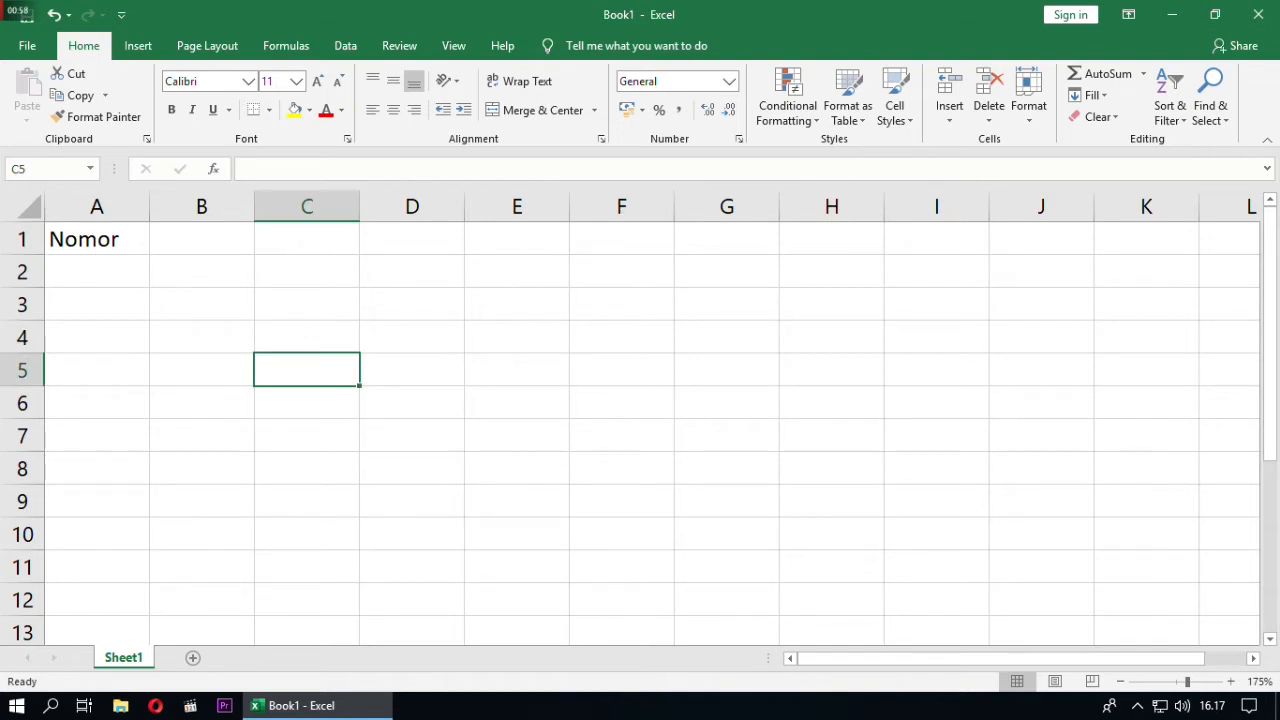
left_click(97, 239)
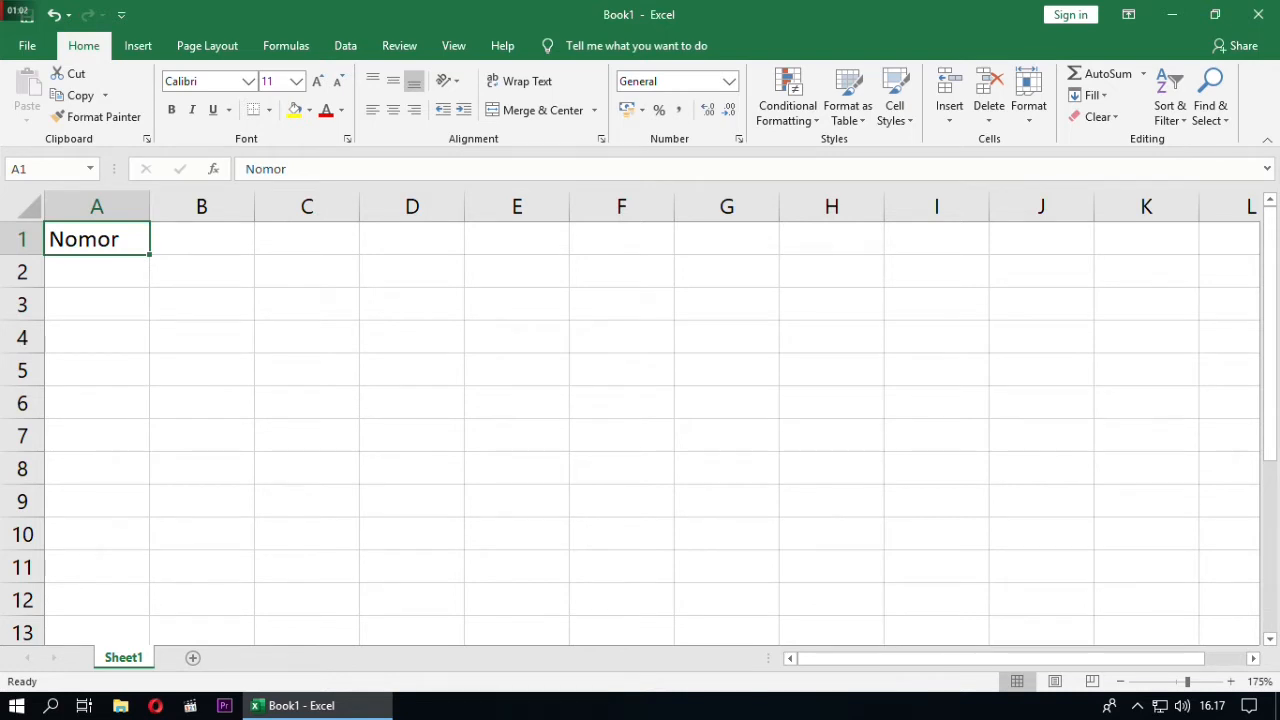
Enter the headers Ganjil, Genap, Hari and Day in cells B1 to E1.
left_click(202, 239)
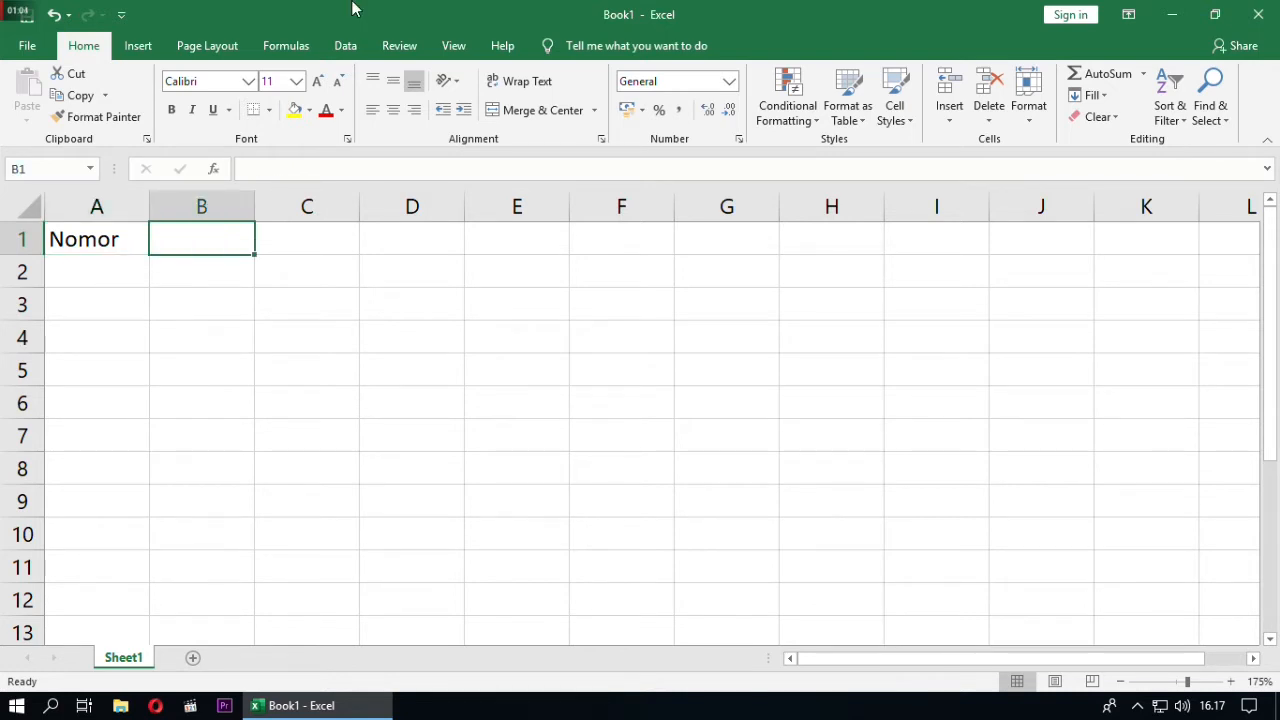
type("Ganjil")
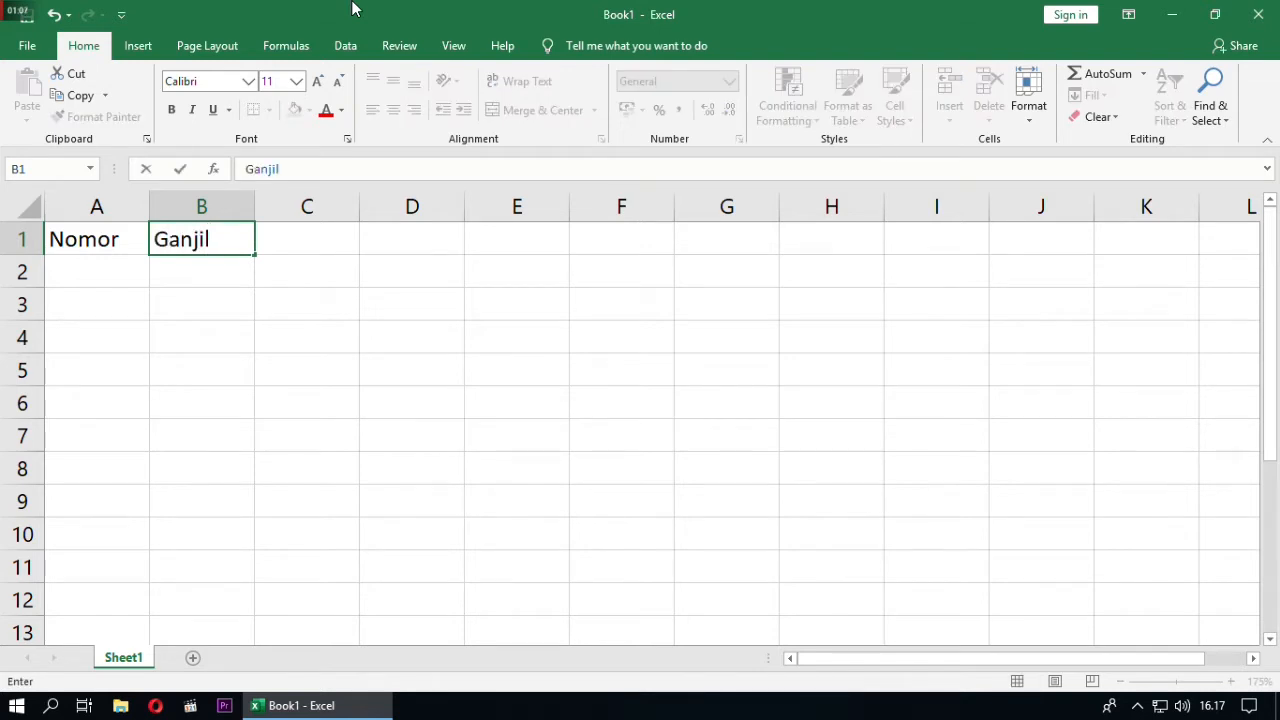
key("Tab")
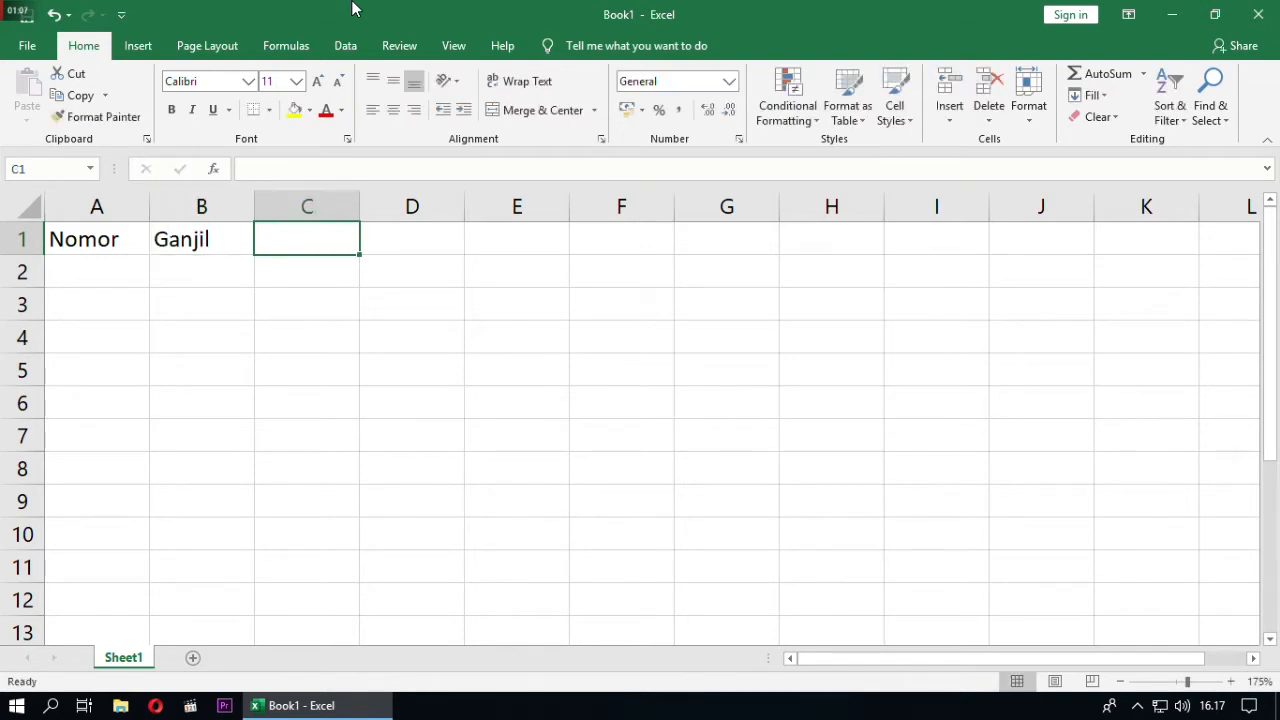
type("Genap")
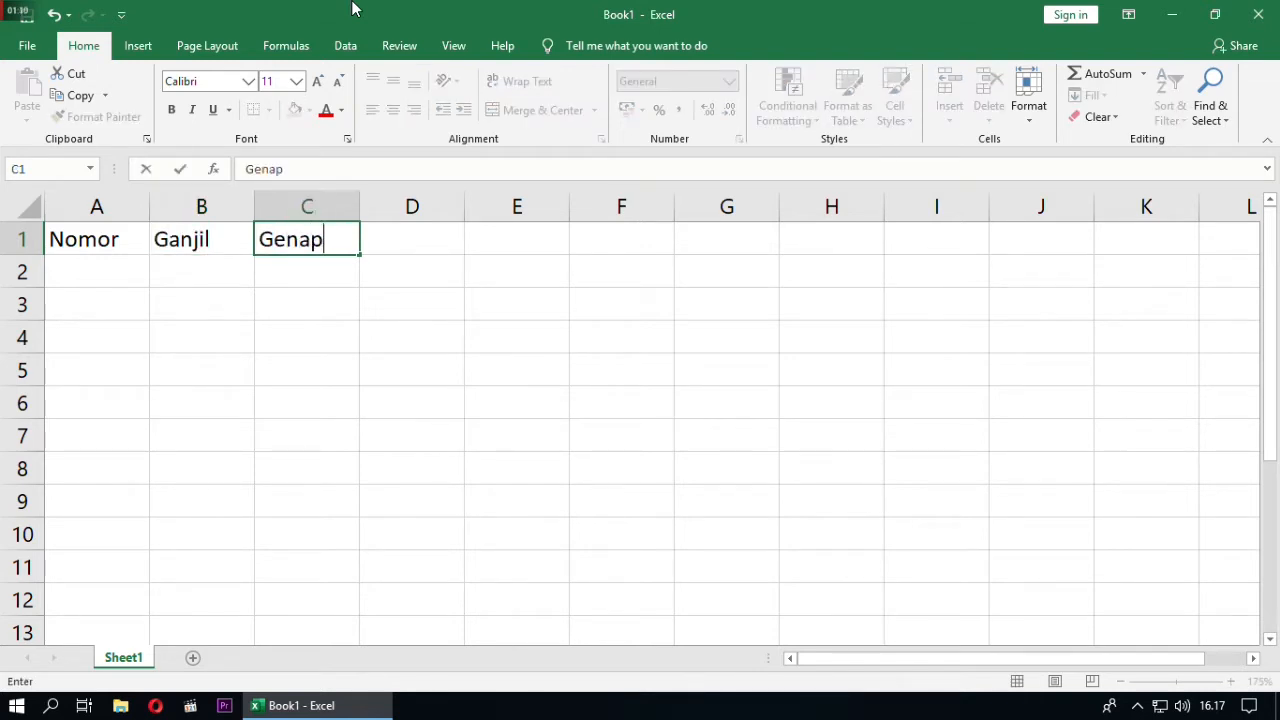
key("Tab")
type("Hari")
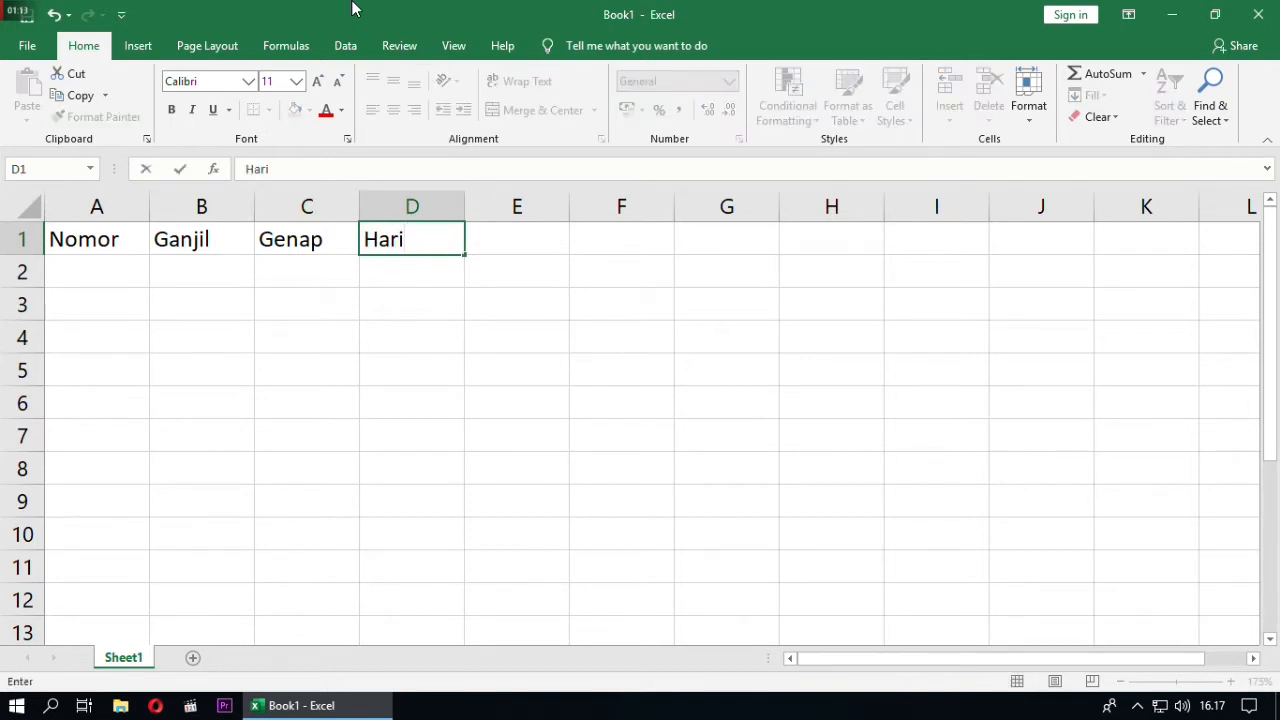
key("Tab")
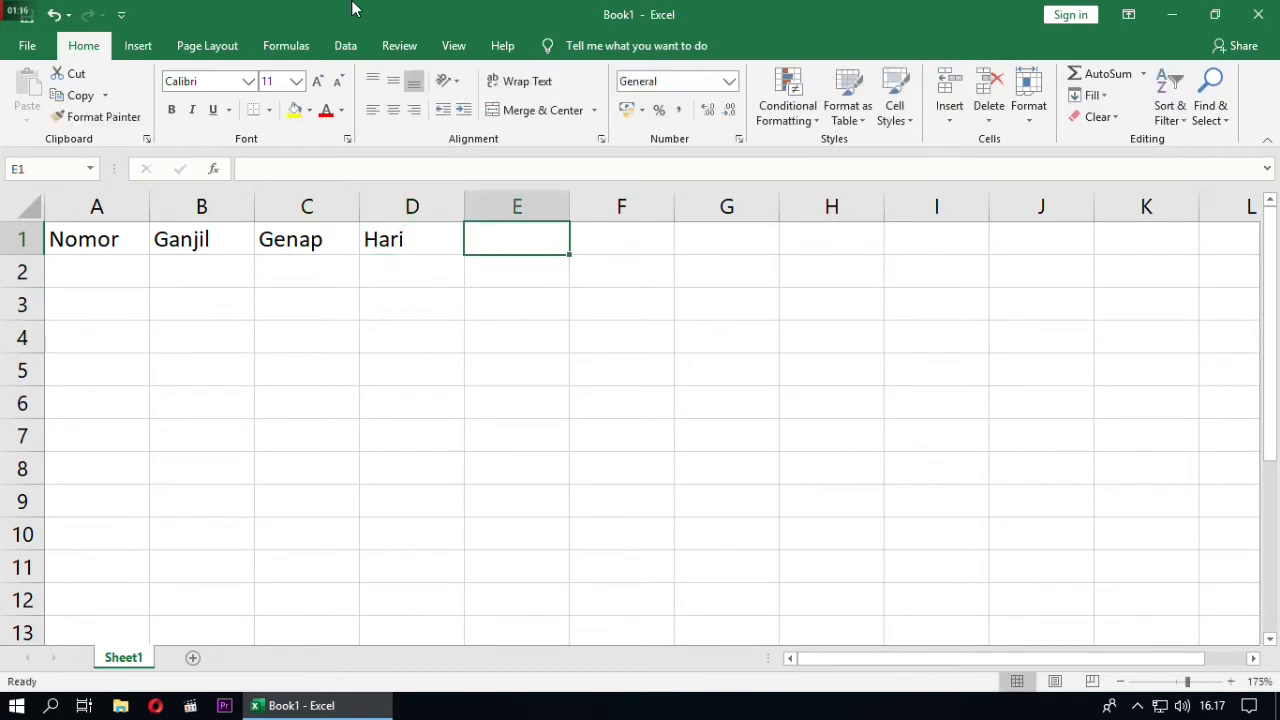
type("Day")
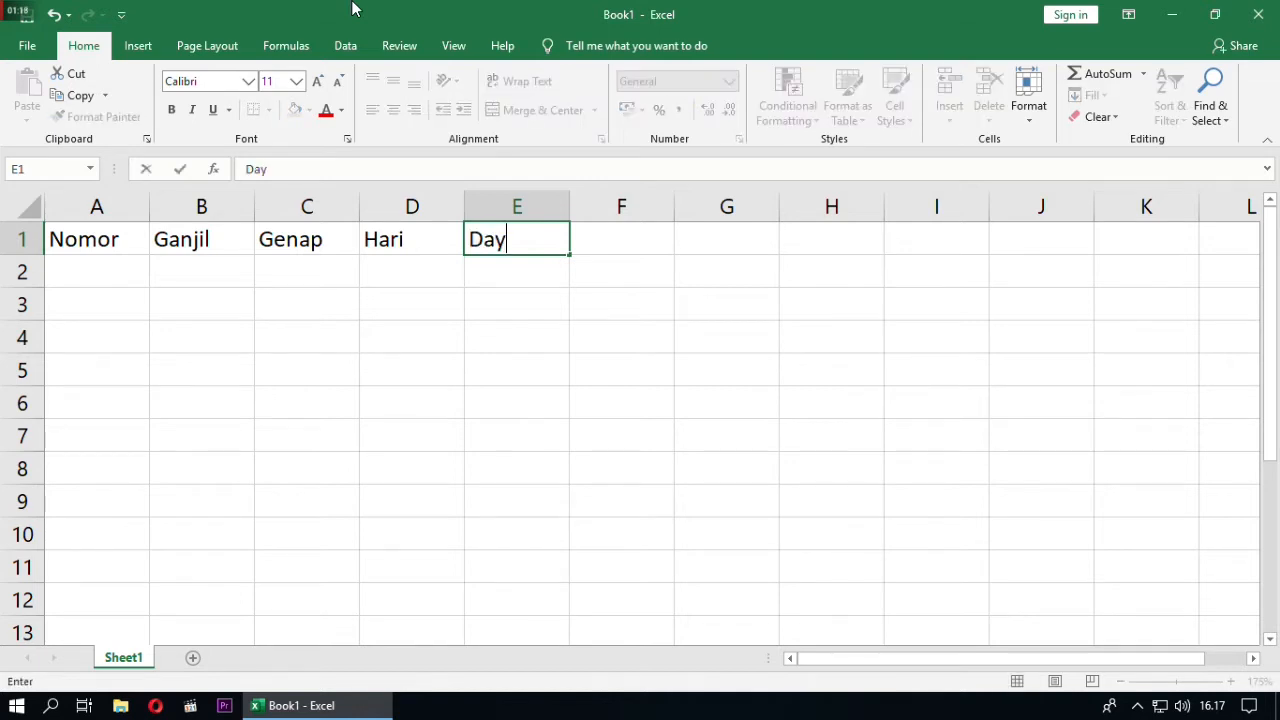
key("Tab")
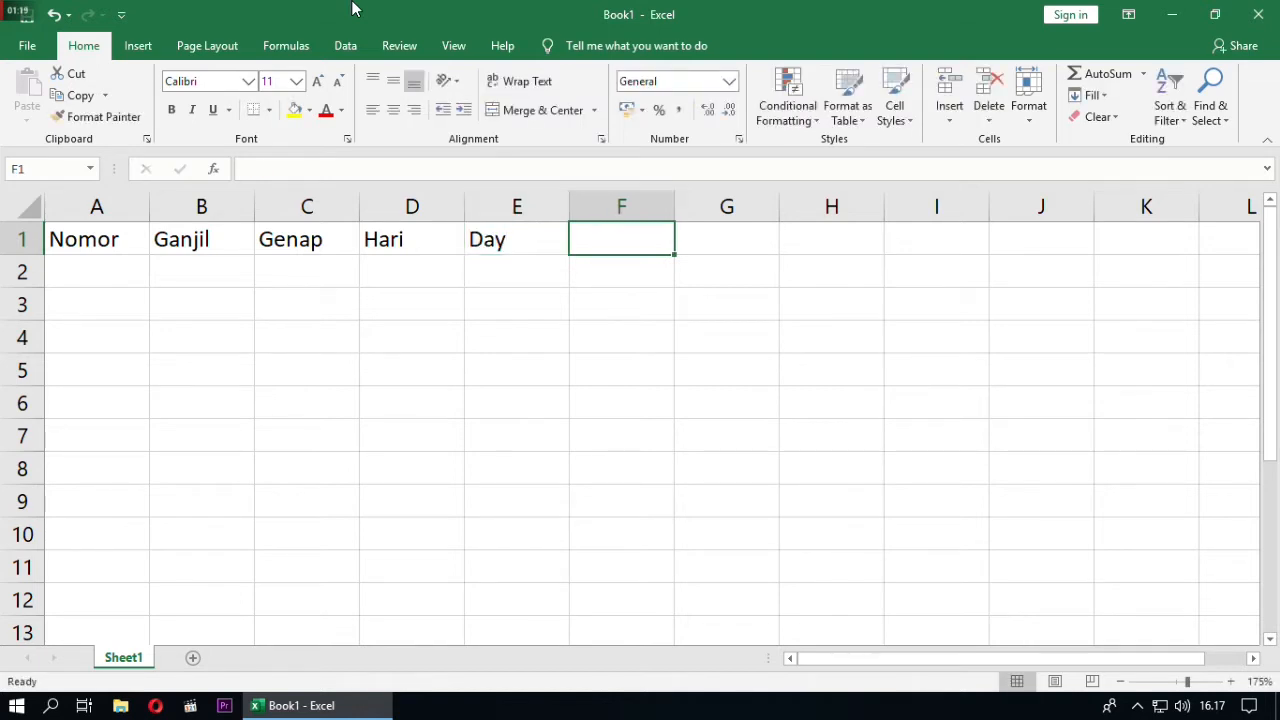
Enter the headers Bulan, Month, Tahun and Tanggal in cells F1 to I1.
type("Bulan")
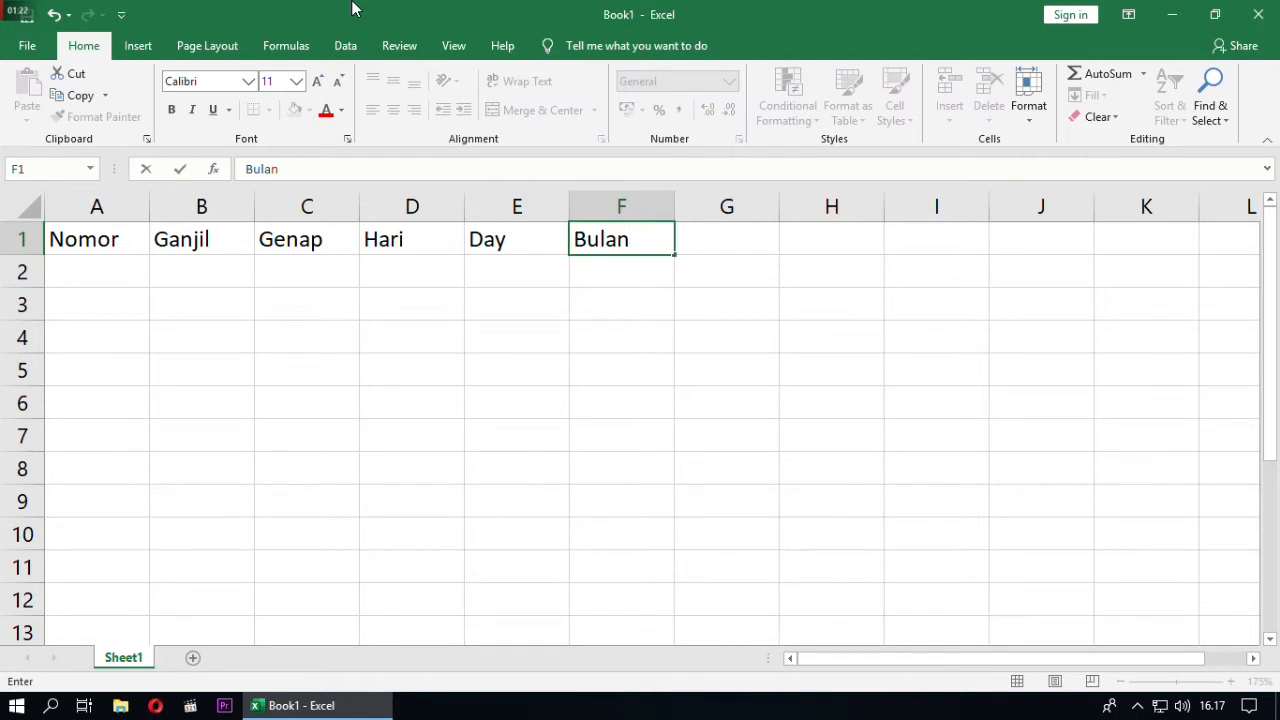
key("Tab")
type("Month")
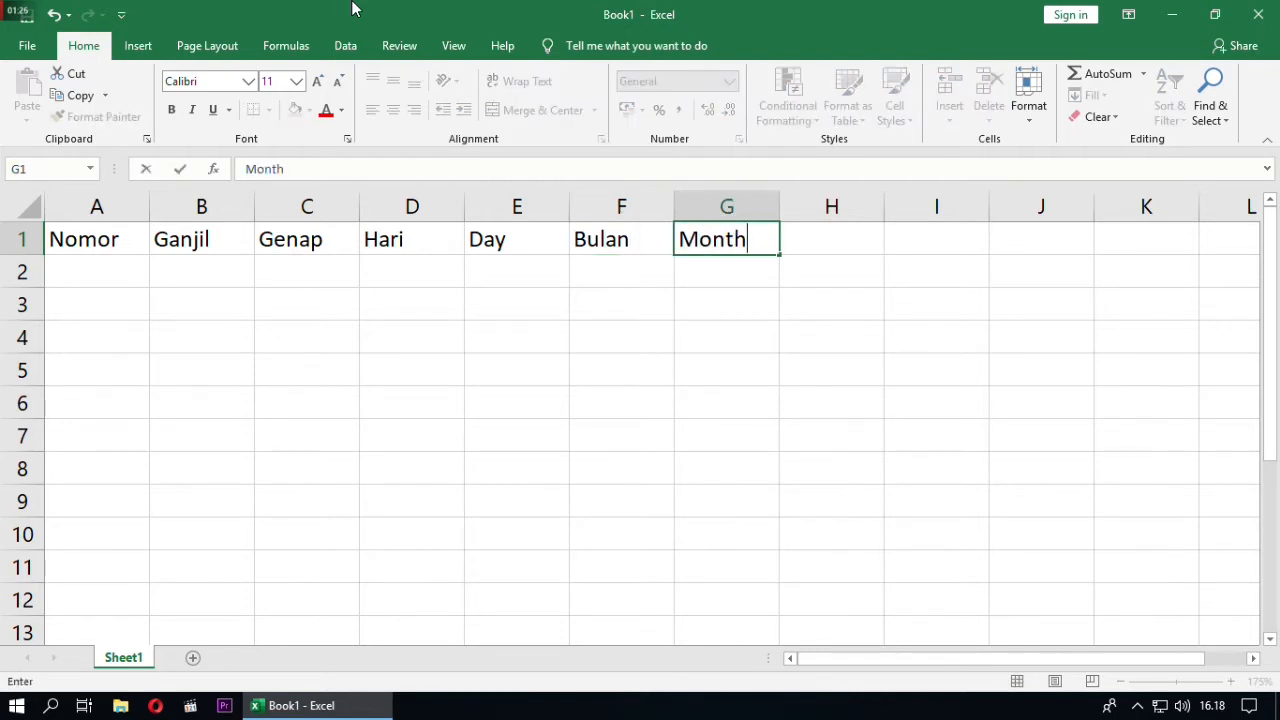
key("Tab")
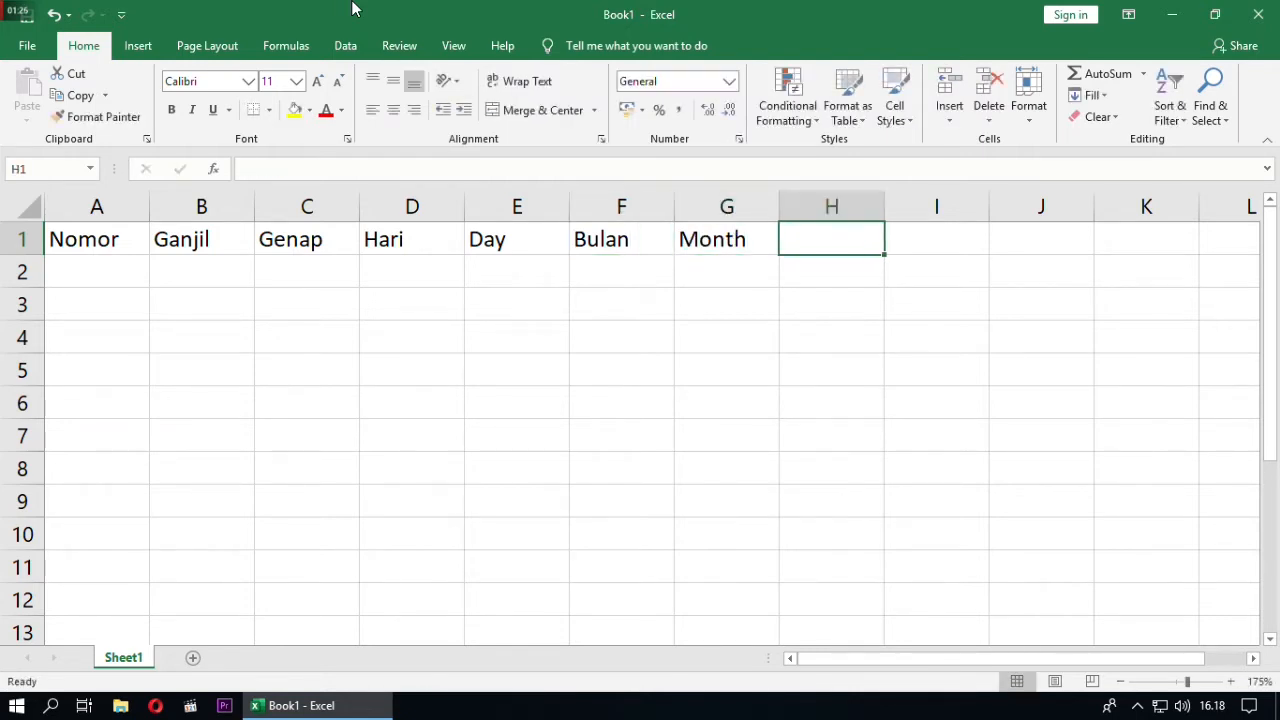
type("Tahun")
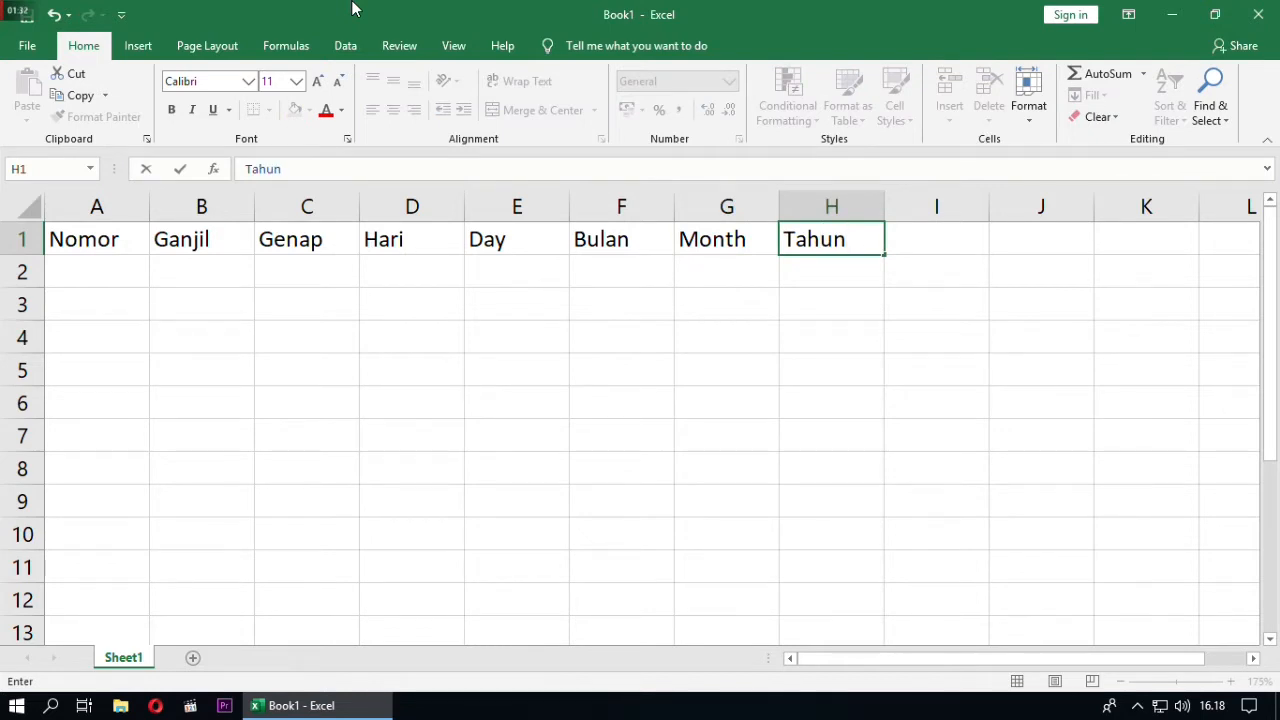
key("Tab")
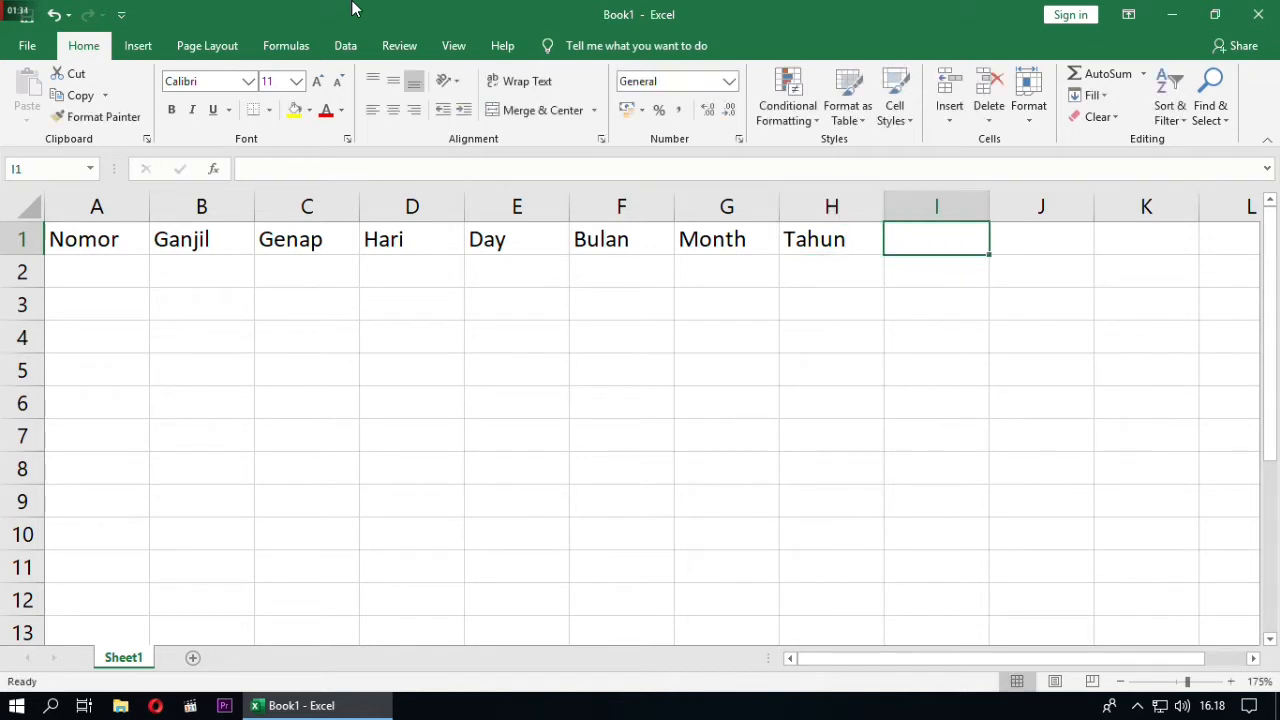
type("Tanggal")
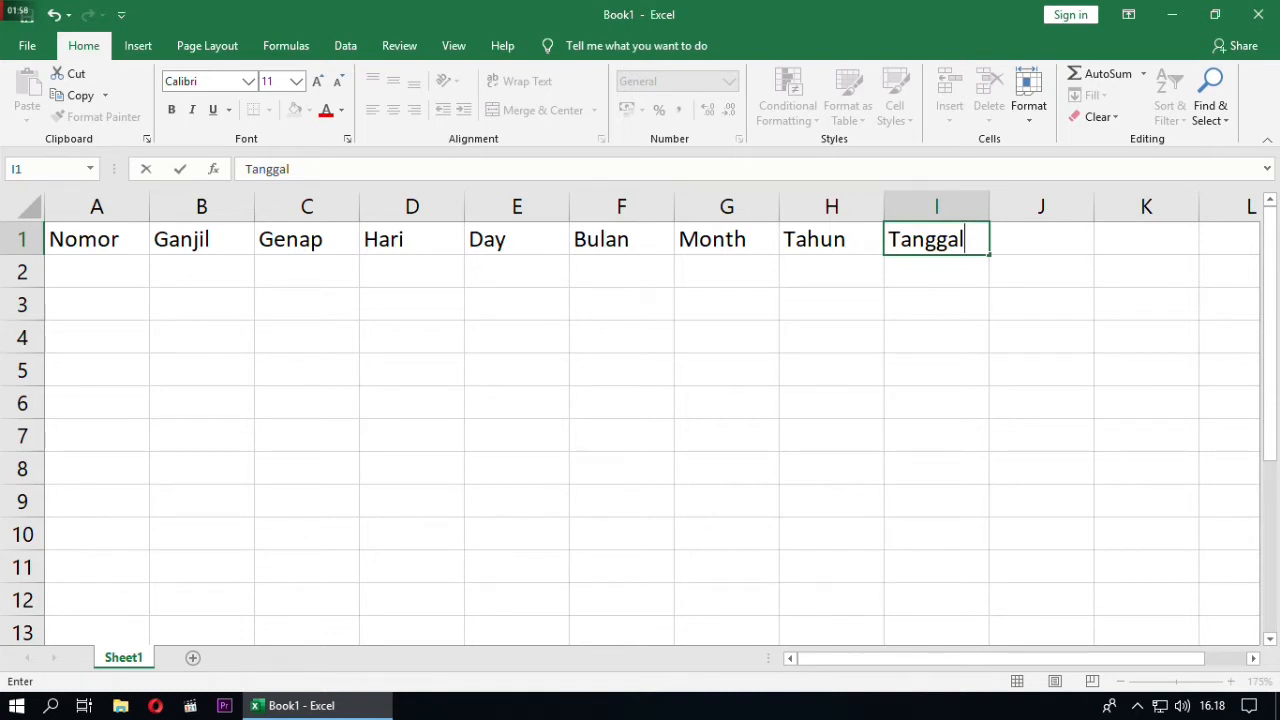
key("Return")
key("Down")
key("Down")
key("Down")
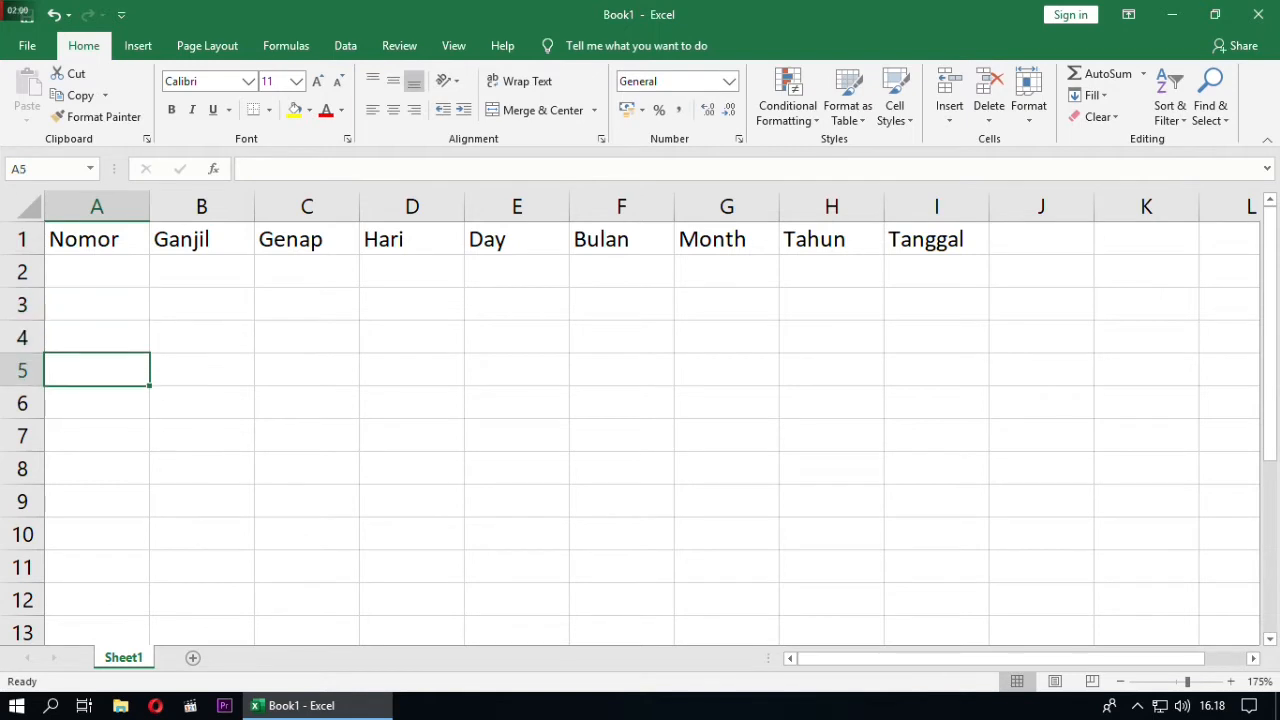
key("Down")
key("Down")
key("Right")
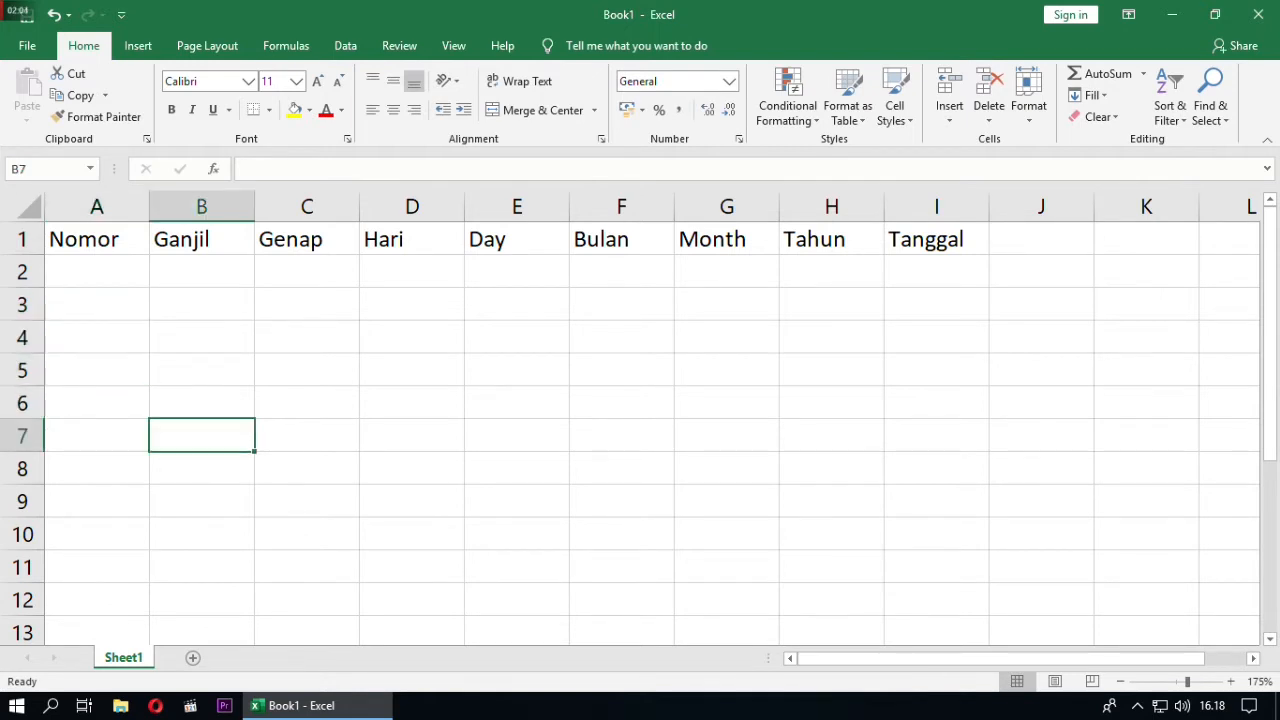
Enter the starting values 1 and 2 in cells A2 and A3 under the Nomor header.
left_click(97, 271)
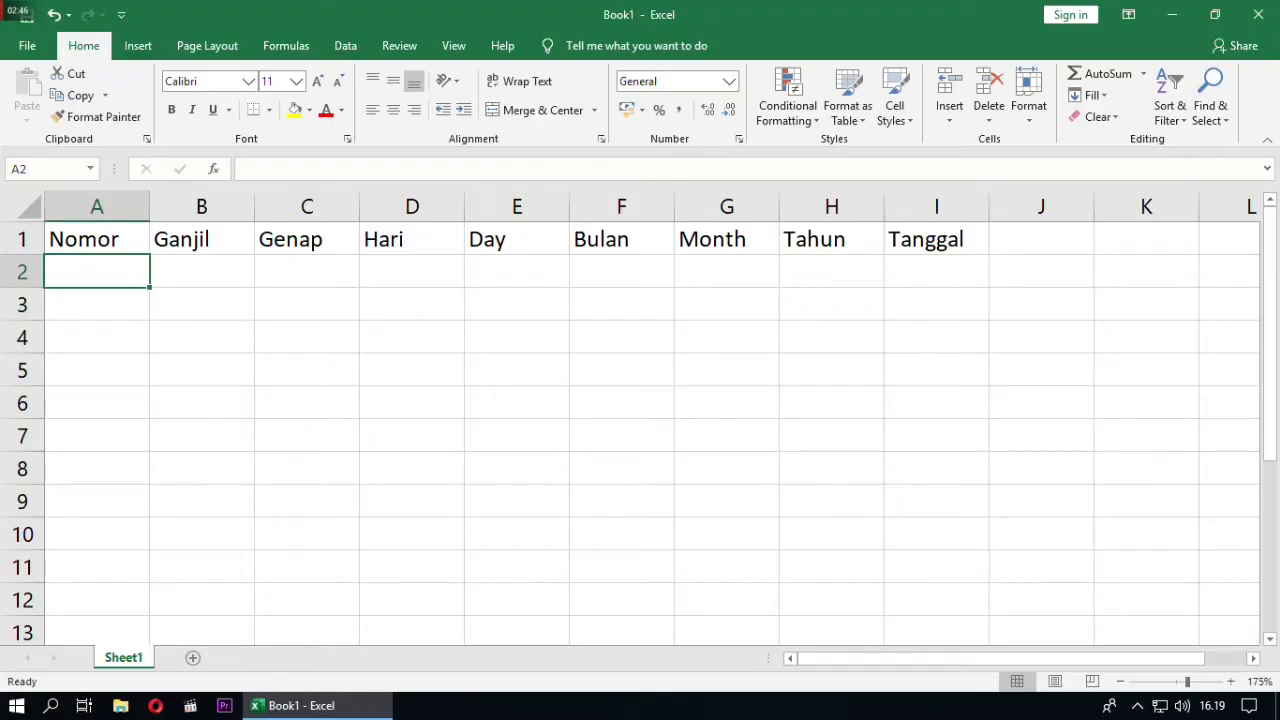
type("1")
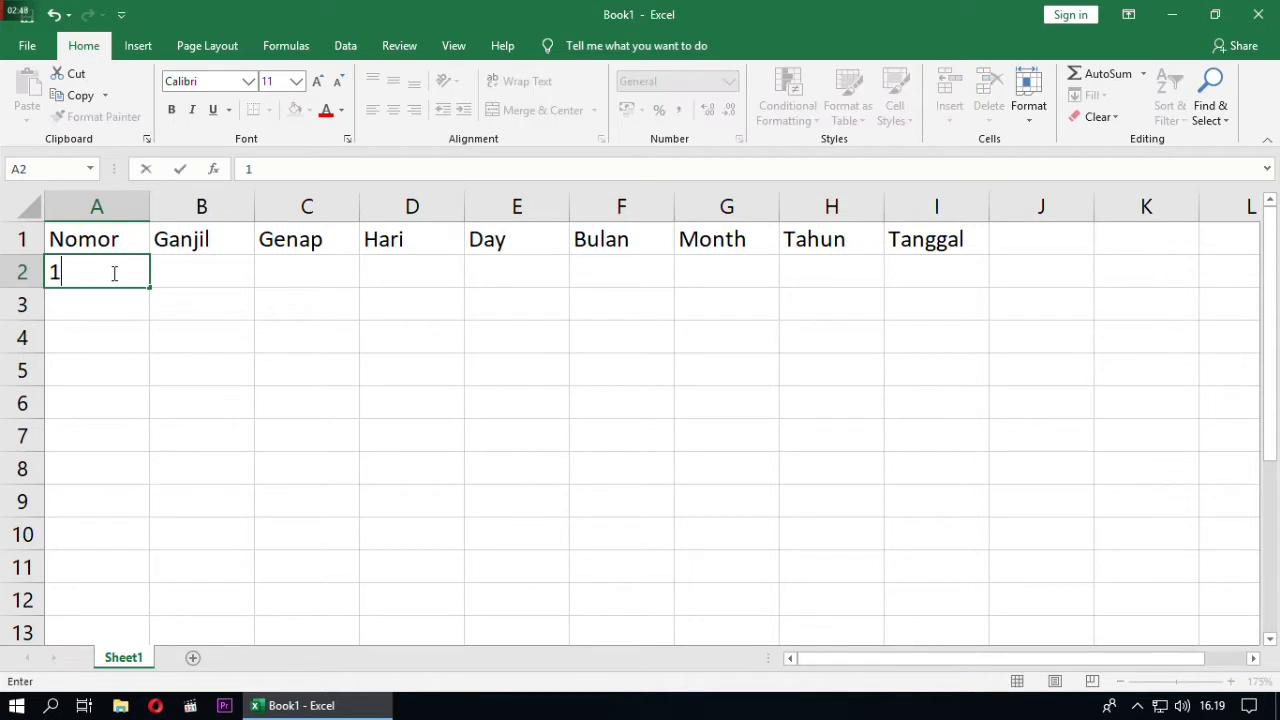
key("Return")
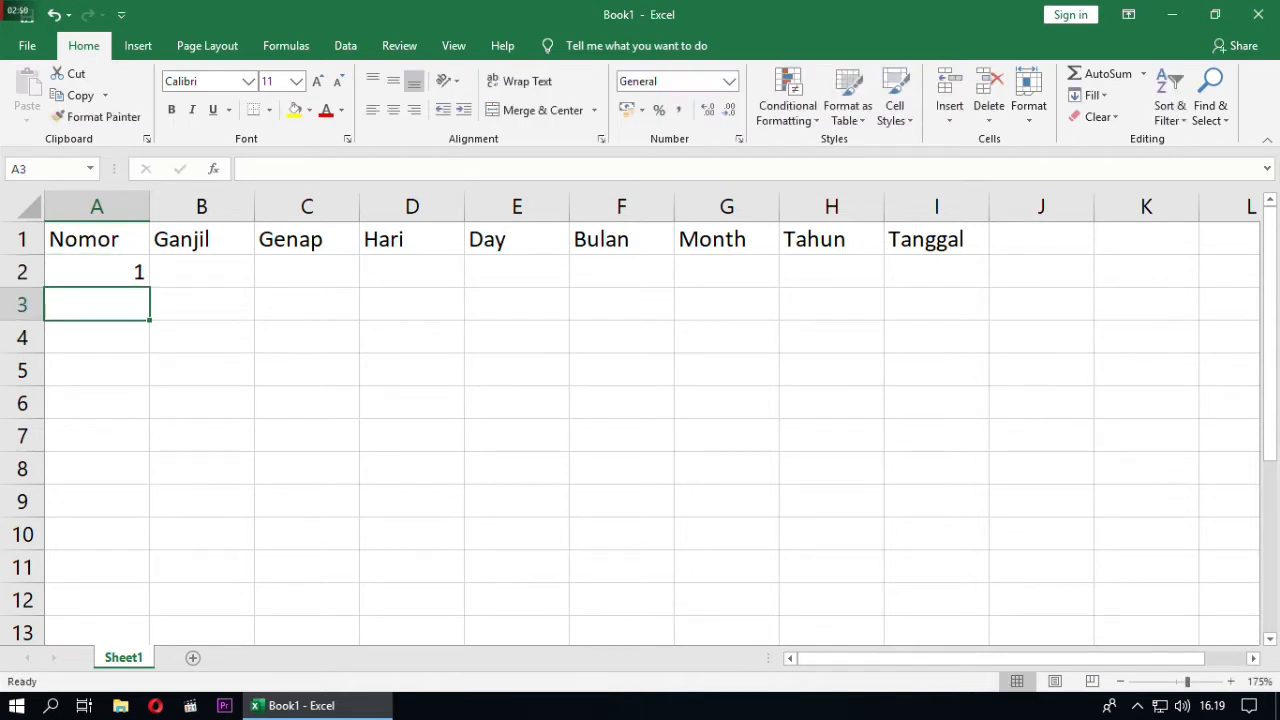
type("2")
key("Return")
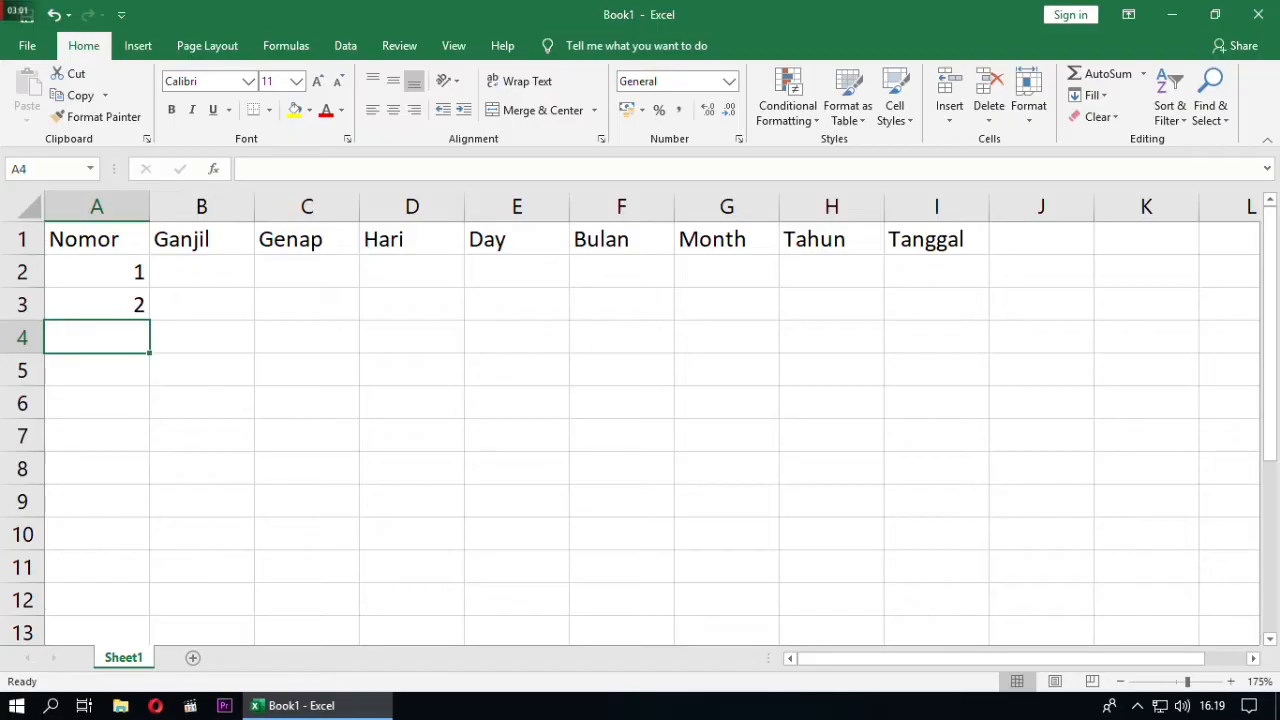
Extend the number series in A2:A3 down to cell A11 with AutoFill so it runs from 1 to 10.
left_click(96, 271)
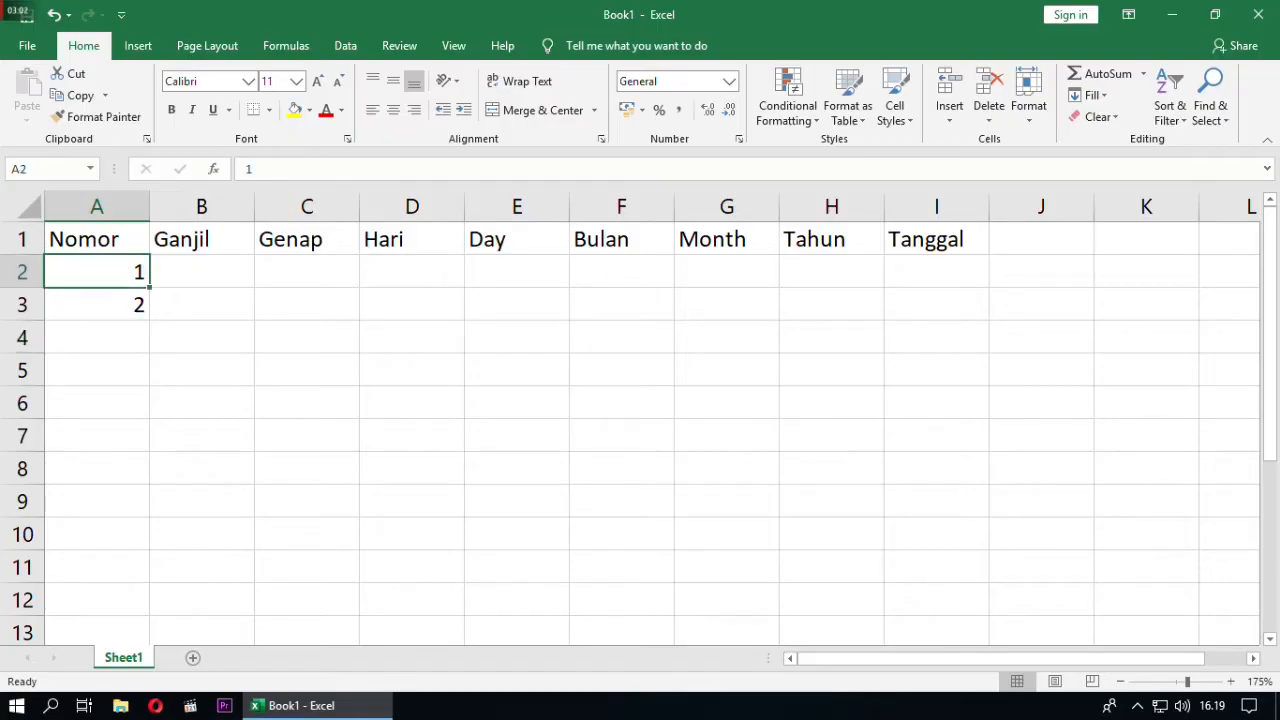
left_click(96, 305)
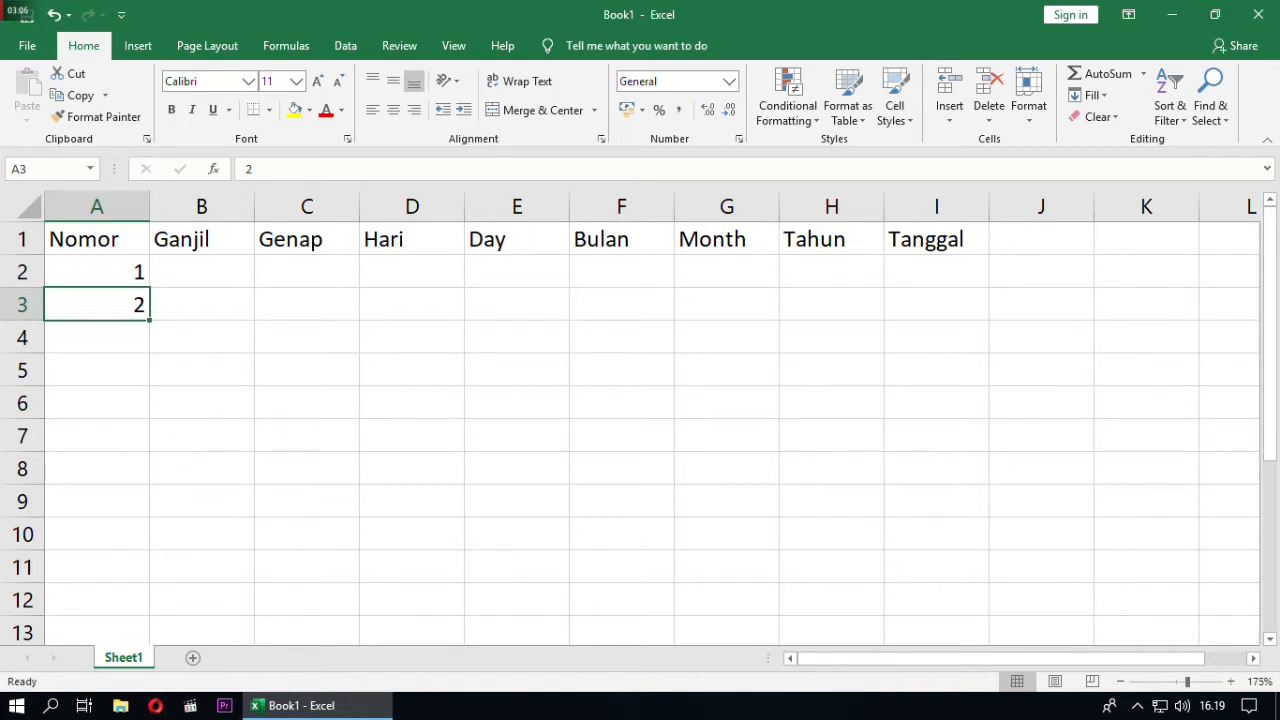
left_click(96, 271)
left_click_drag(96, 271, 96, 305)
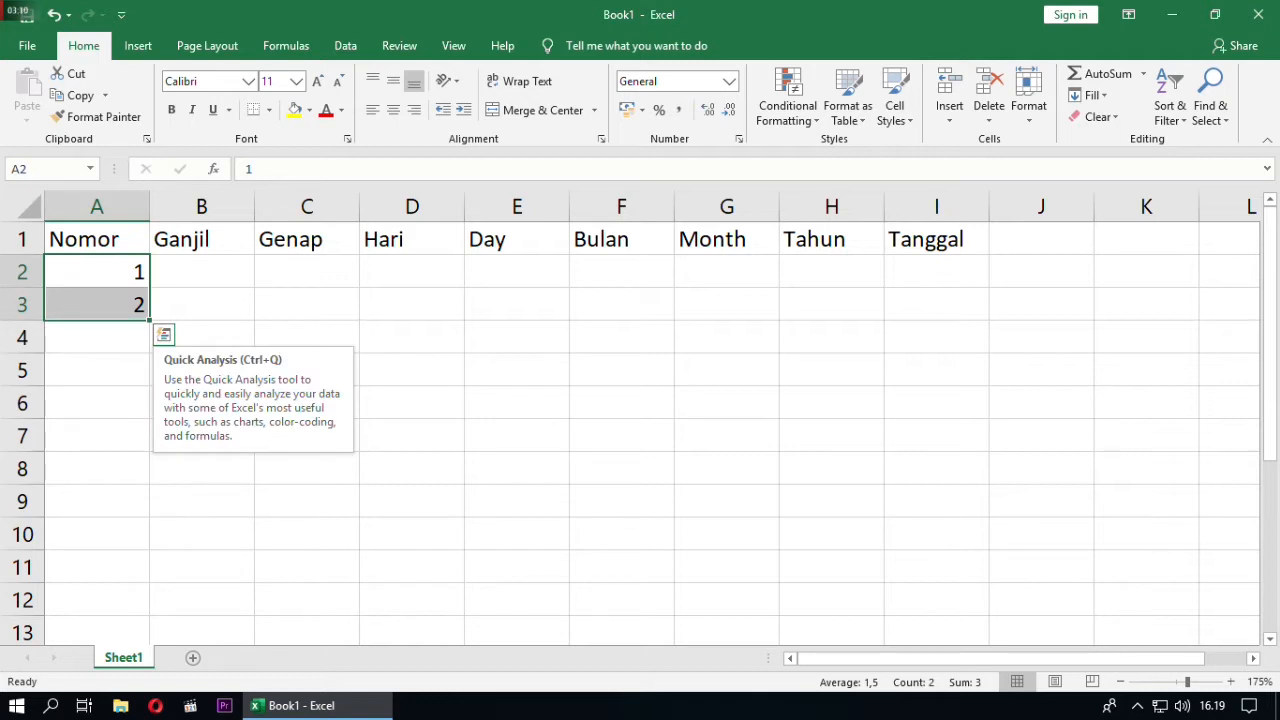
key("shift+Down")
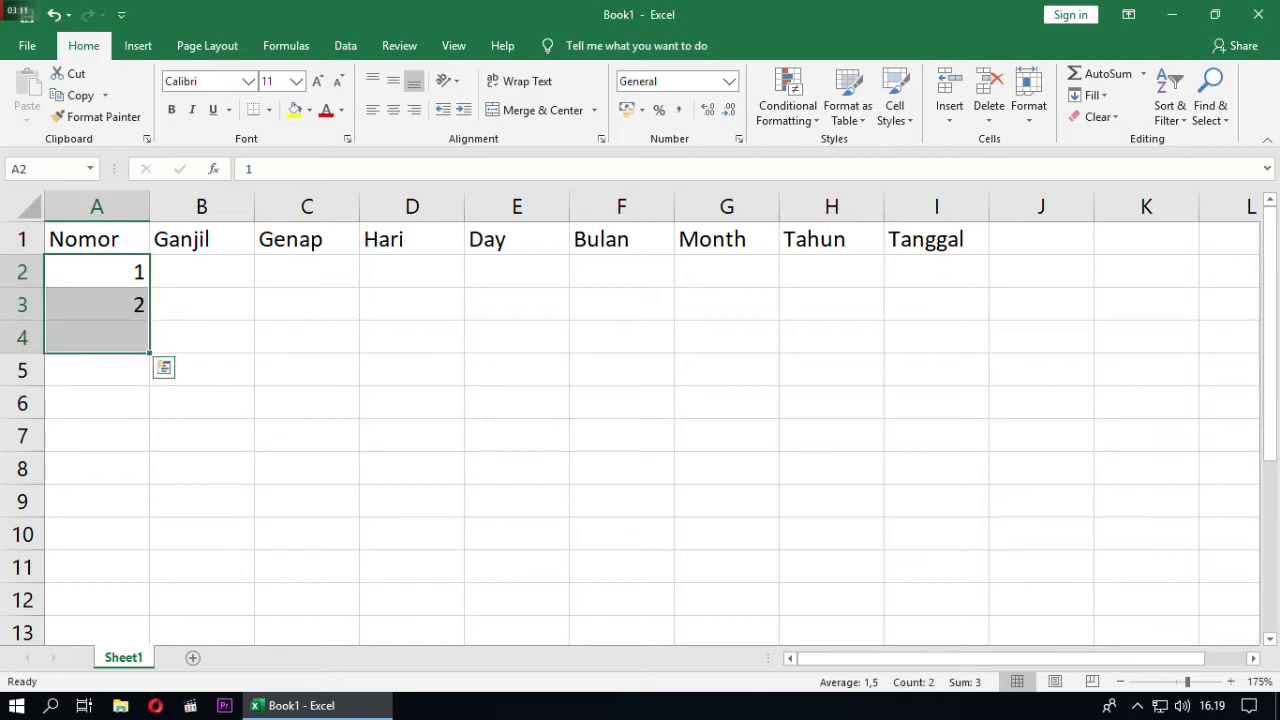
key("shift+Up")
key("shift+Up")
key("shift+Down")
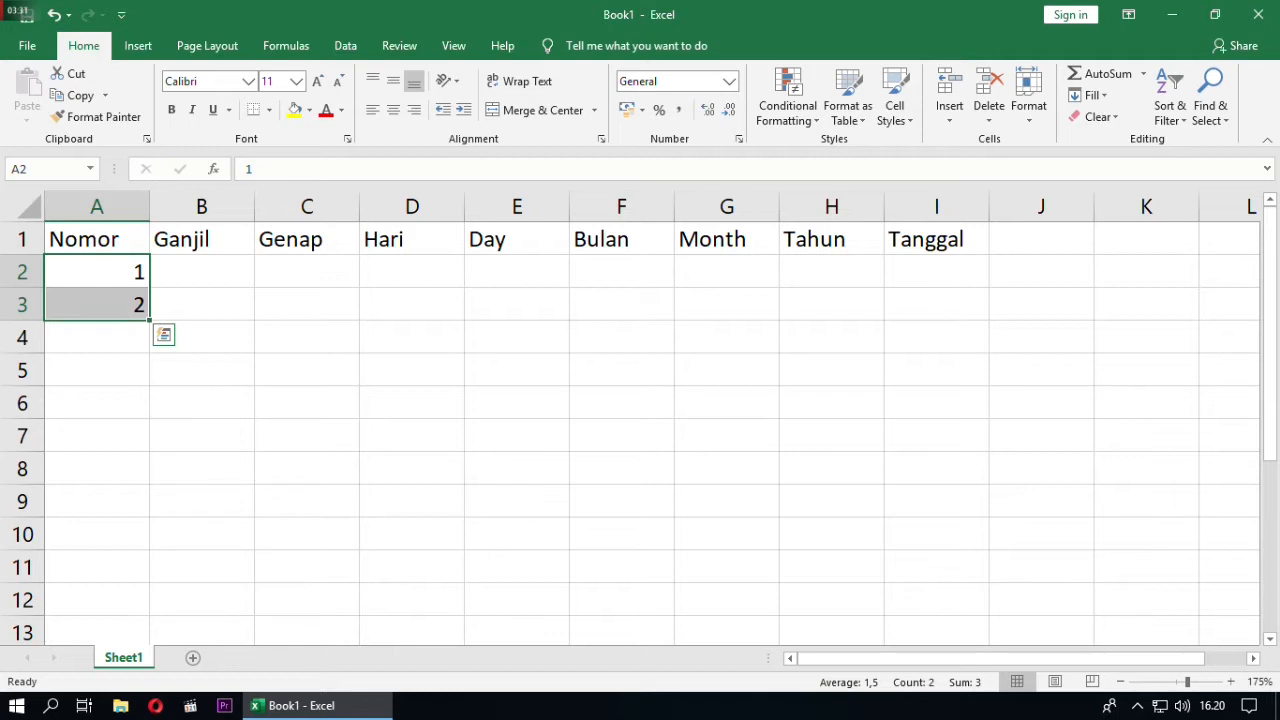
scroll(640, 418, "up", 2)
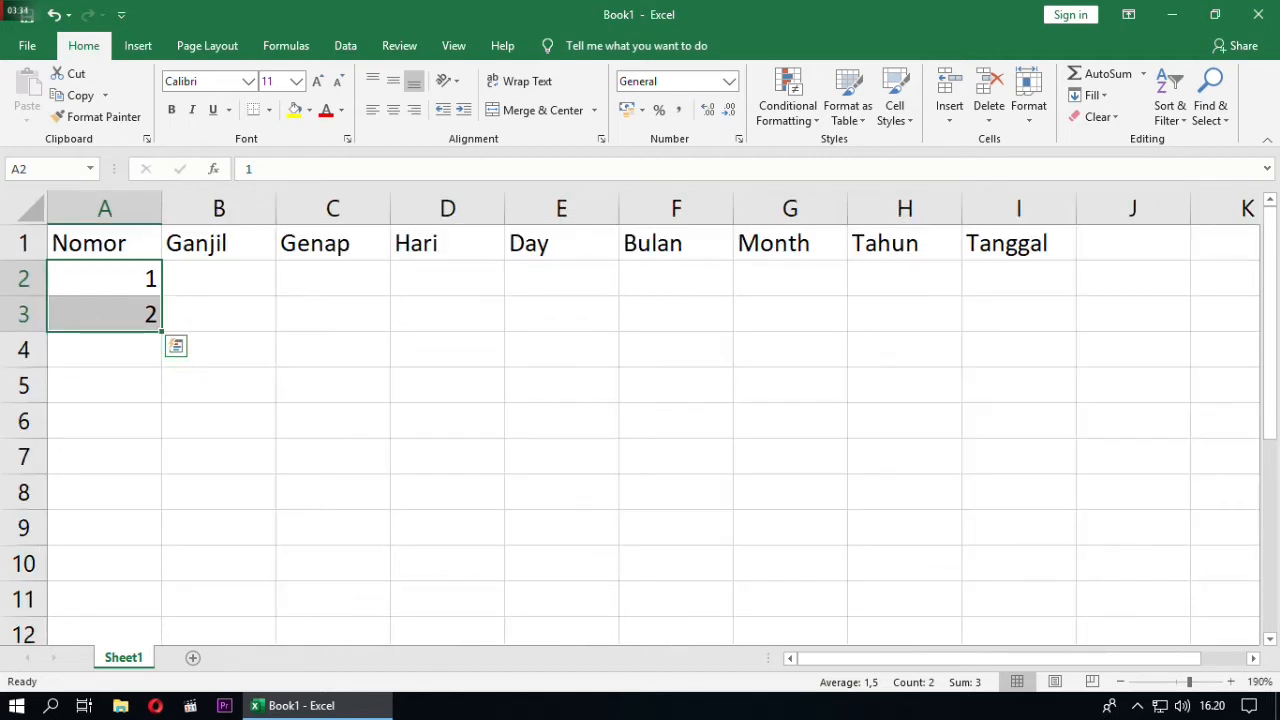
scroll(640, 418, "up", 1)
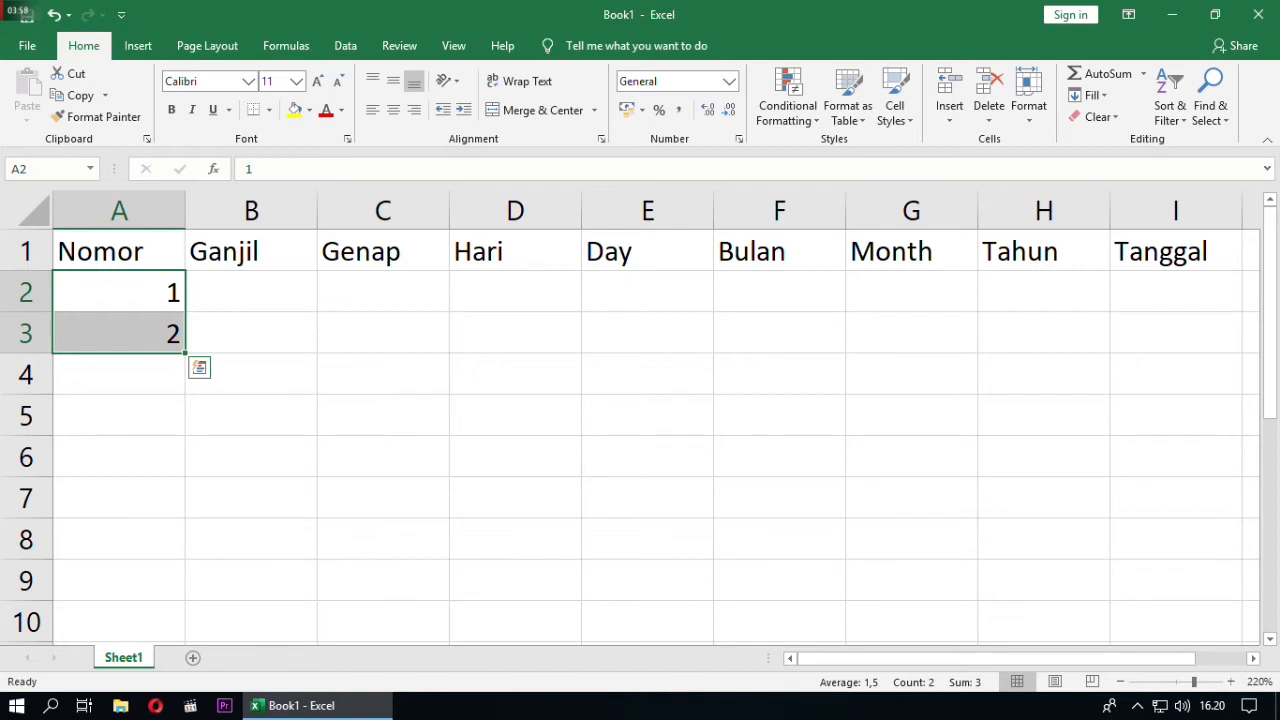
scroll(640, 420, "down", 1)
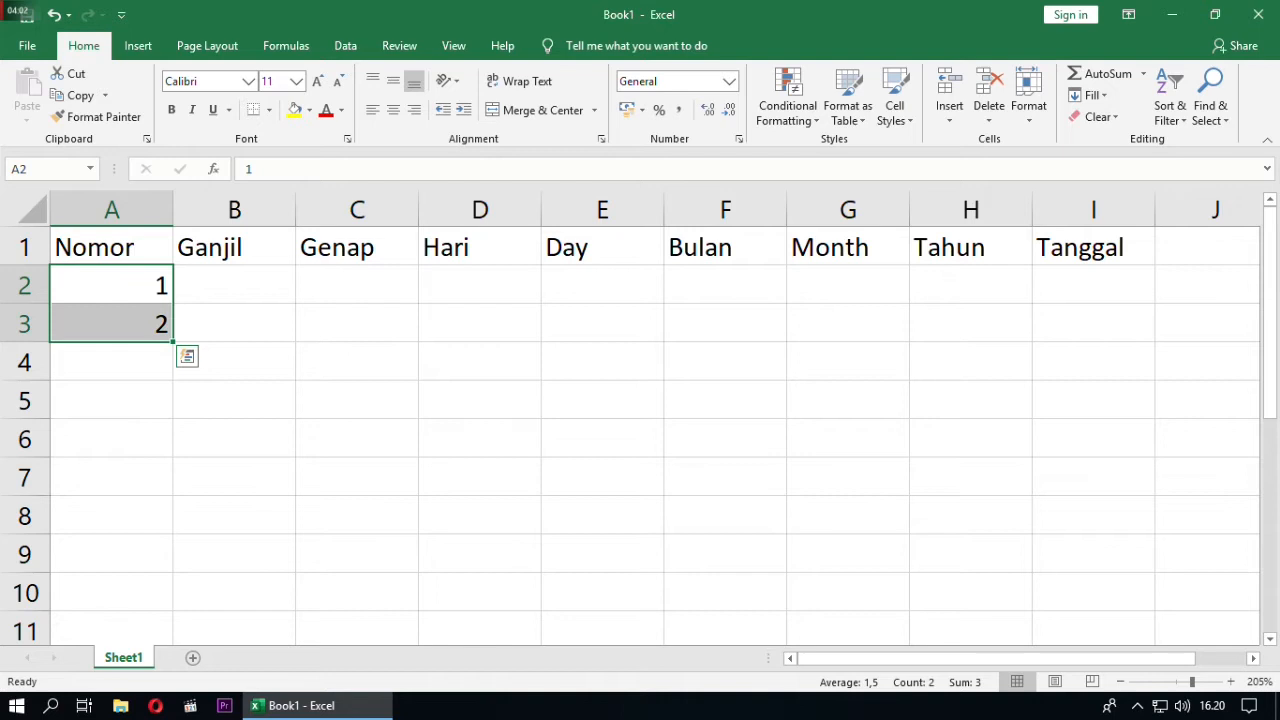
left_click_drag(173, 342, 178, 597)
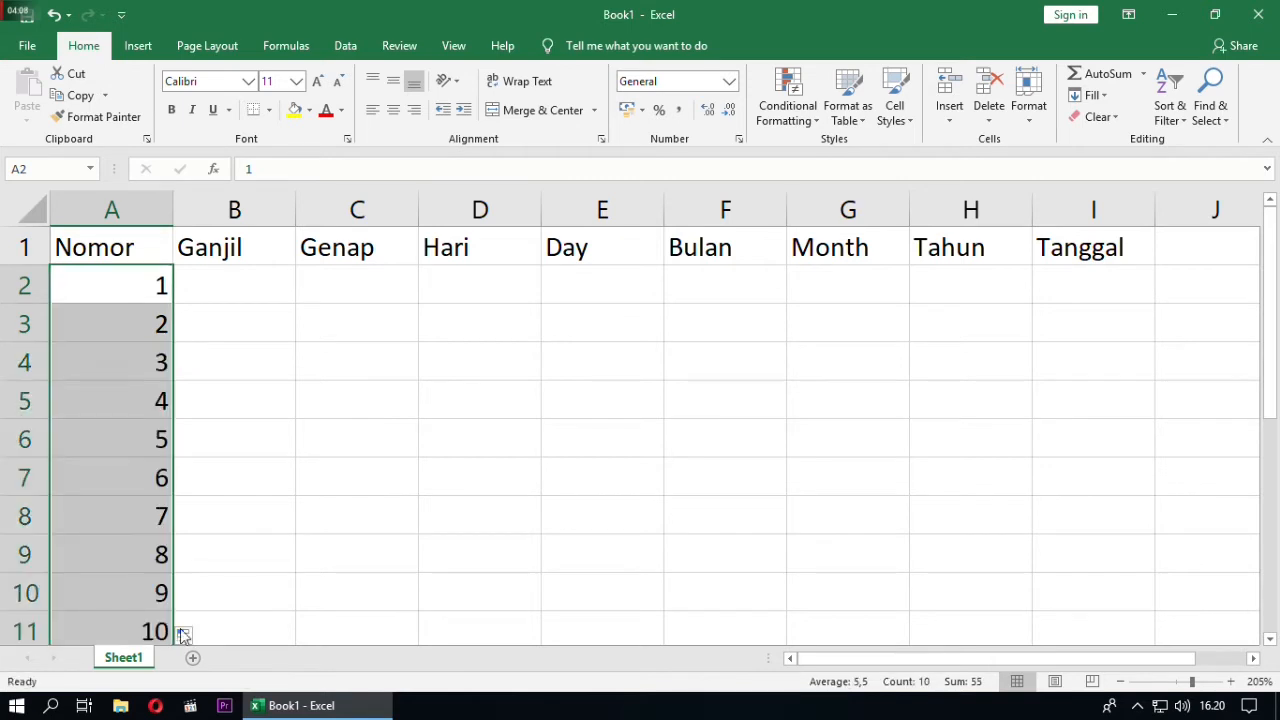
Enter the numbers 1 to 6 one by one in cells B2 to B7 under the Ganjil header.
scroll(640, 420, "down", 1, "ctrl")
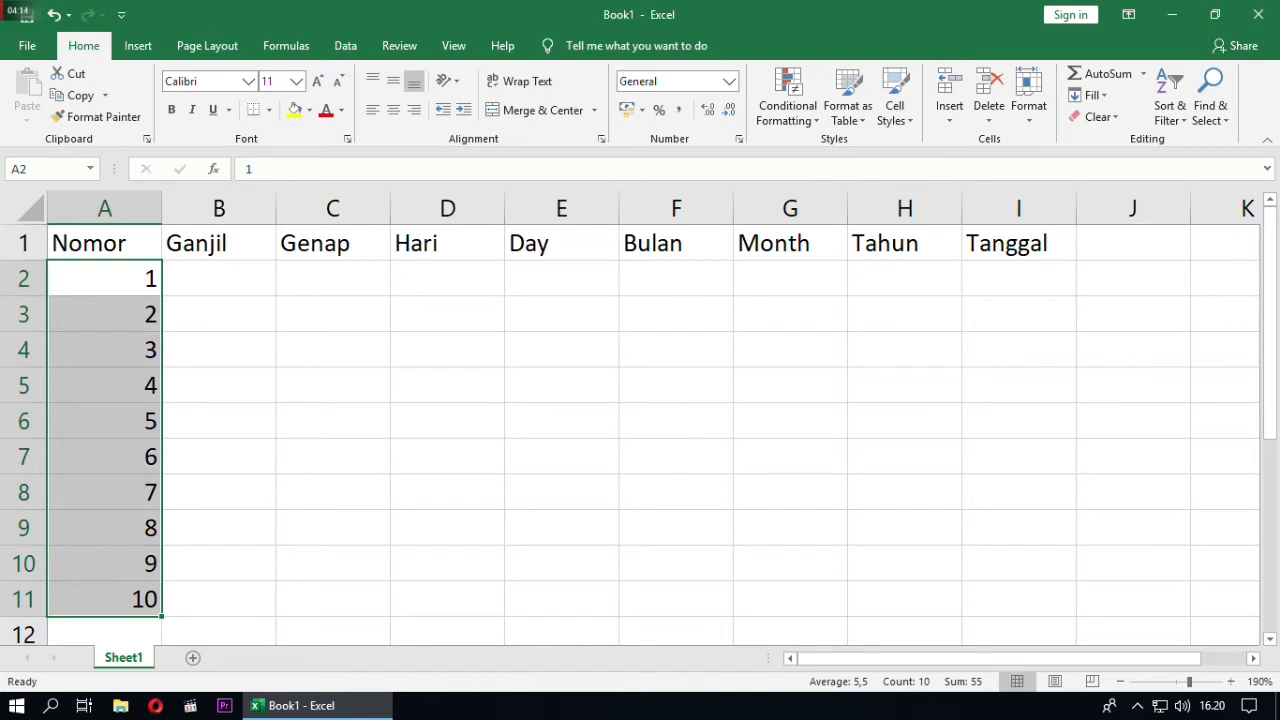
left_click(219, 279)
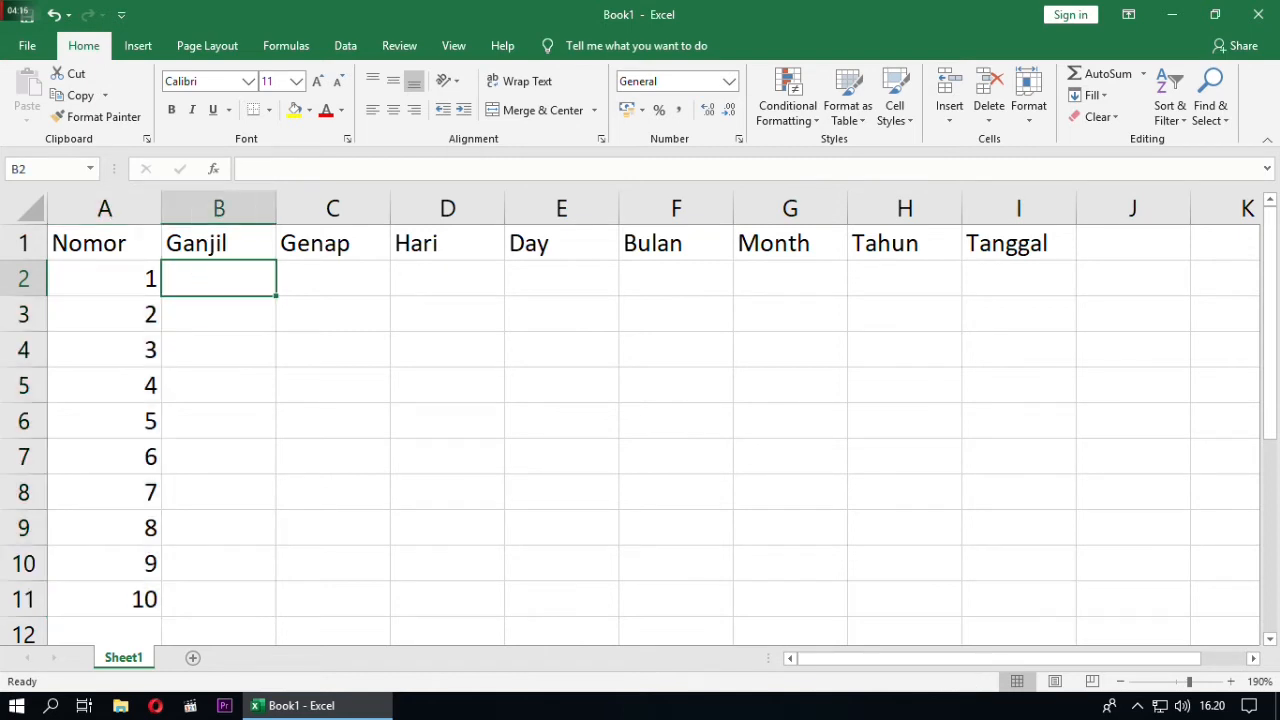
type("1")
key("Return")
type("2")
key("Return")
type("3")
key("Return")
type("4")
key("Return")
type("5")
key("Return")
type("6")
key("Return")
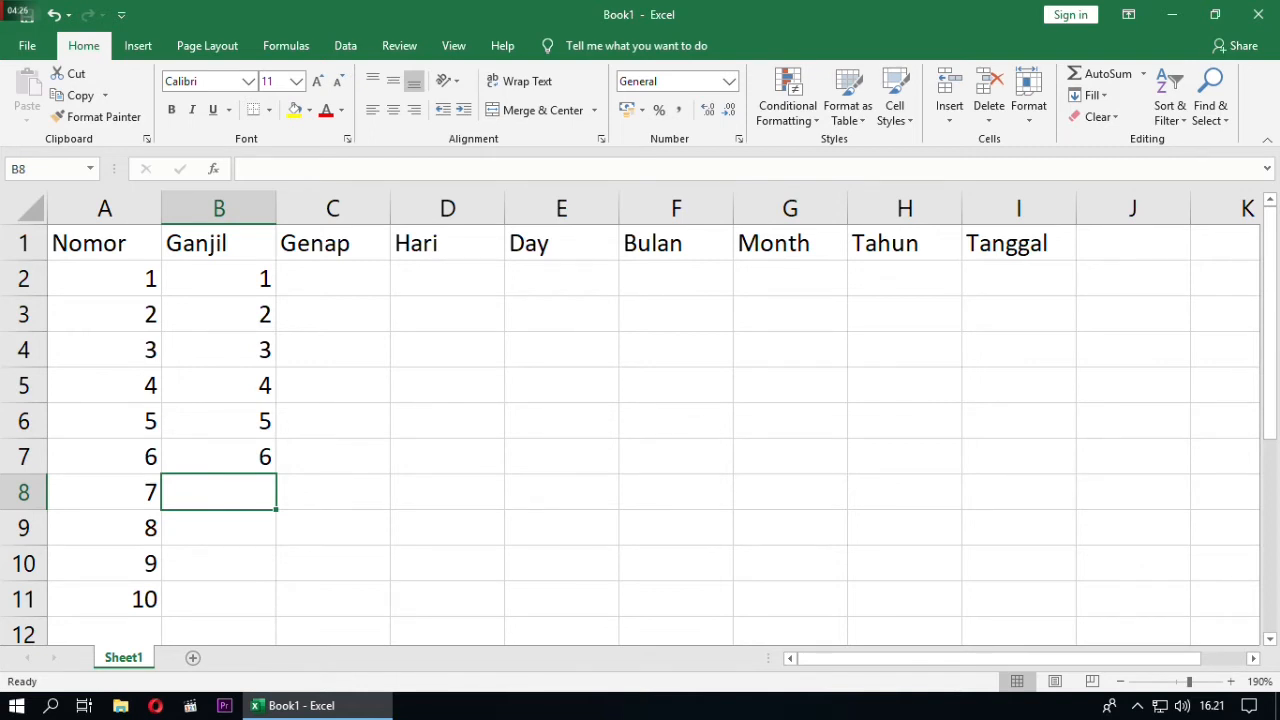
Clear the consecutive numbers from cells B2 to B7.
left_click_drag(219, 279, 219, 457)
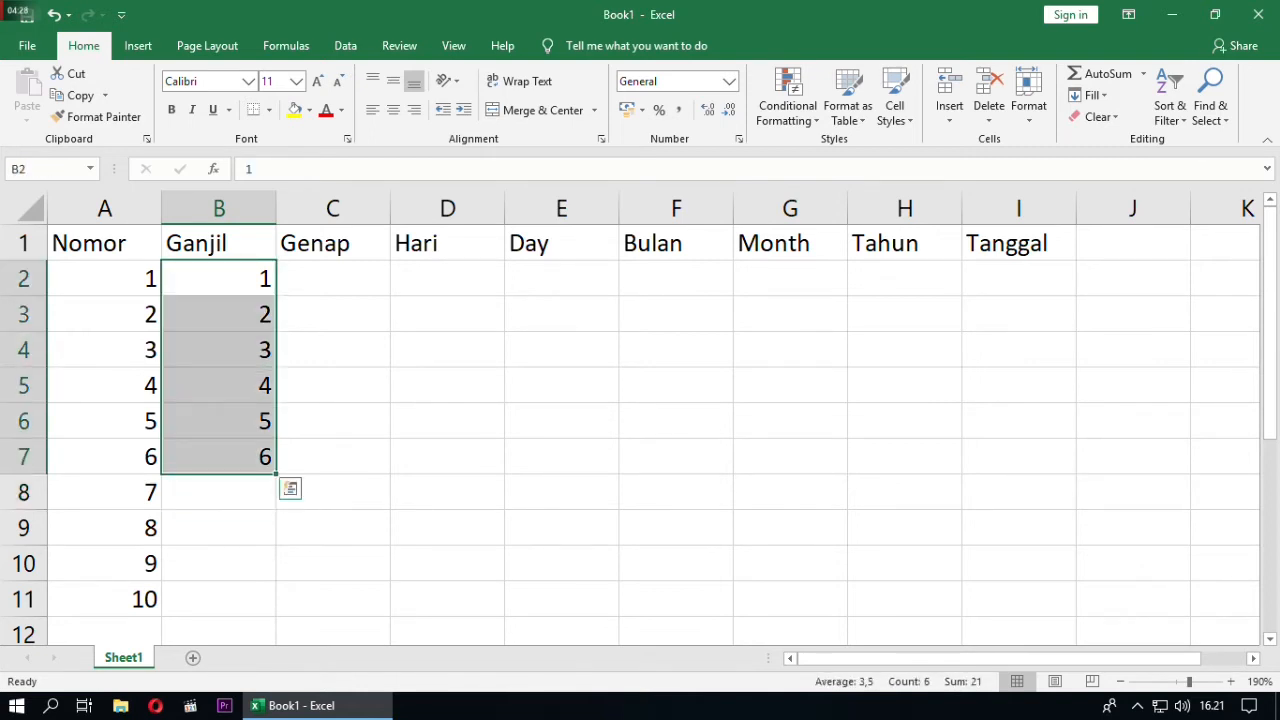
key("Delete")
left_click(447, 386)
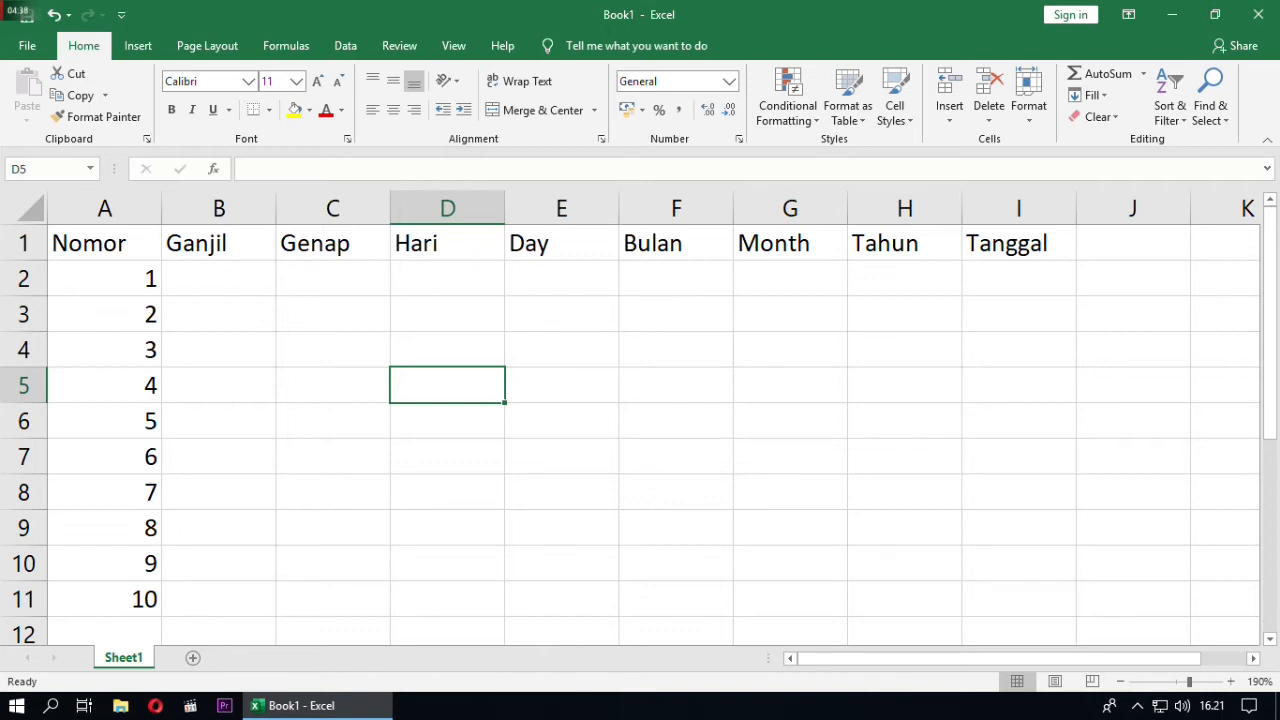
Enter 1 and 2 in cells C8 and D8 and extend the series across row 8 to cell J8 with AutoFill.
left_click(333, 492)
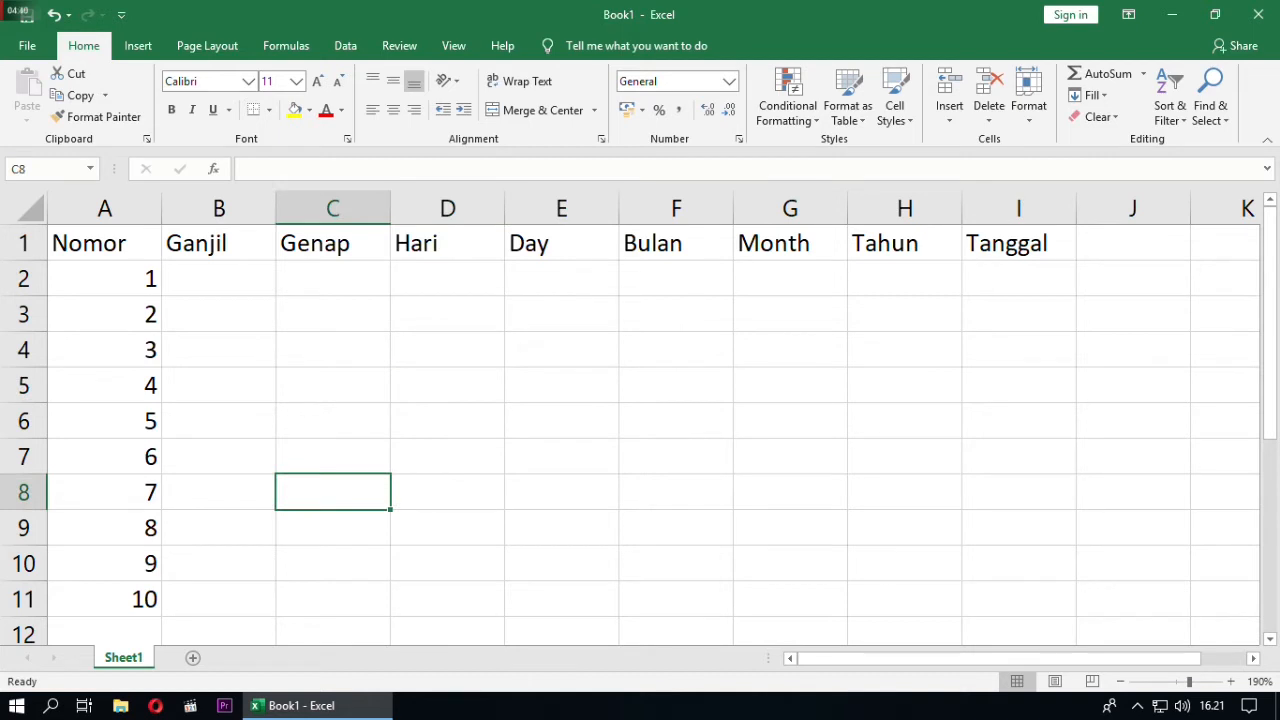
type("1")
key("Tab")
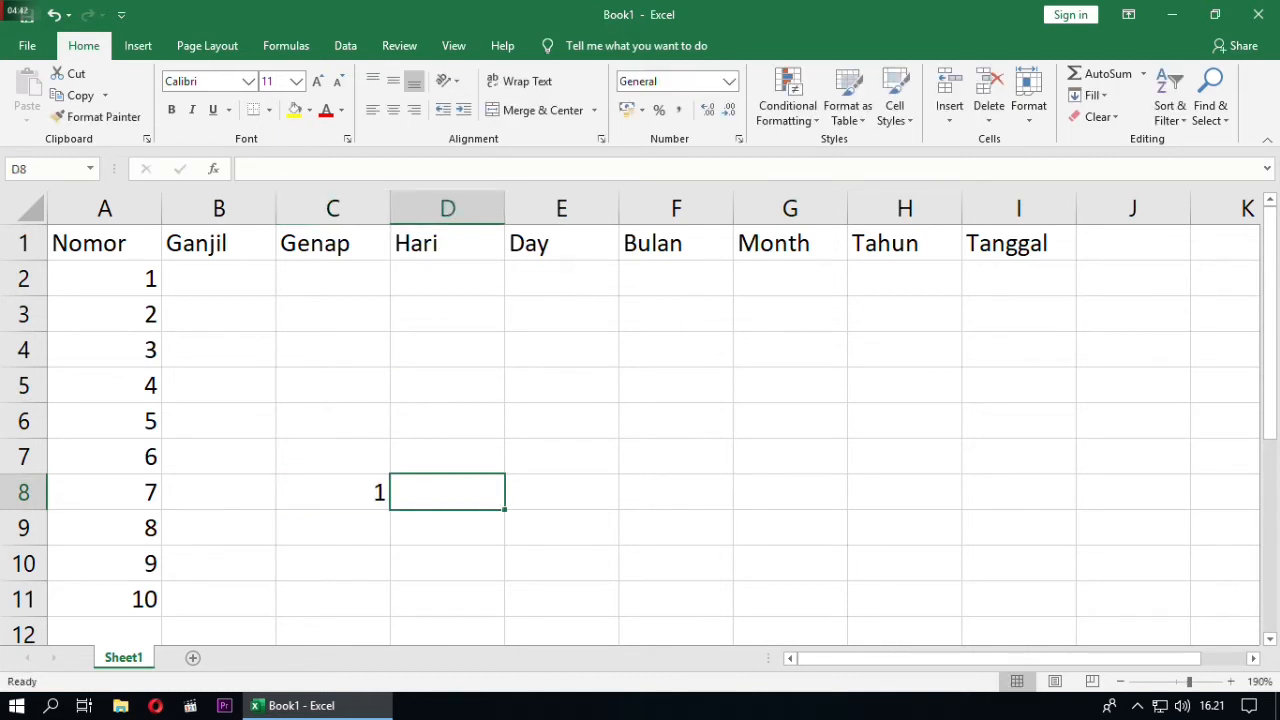
type("2")
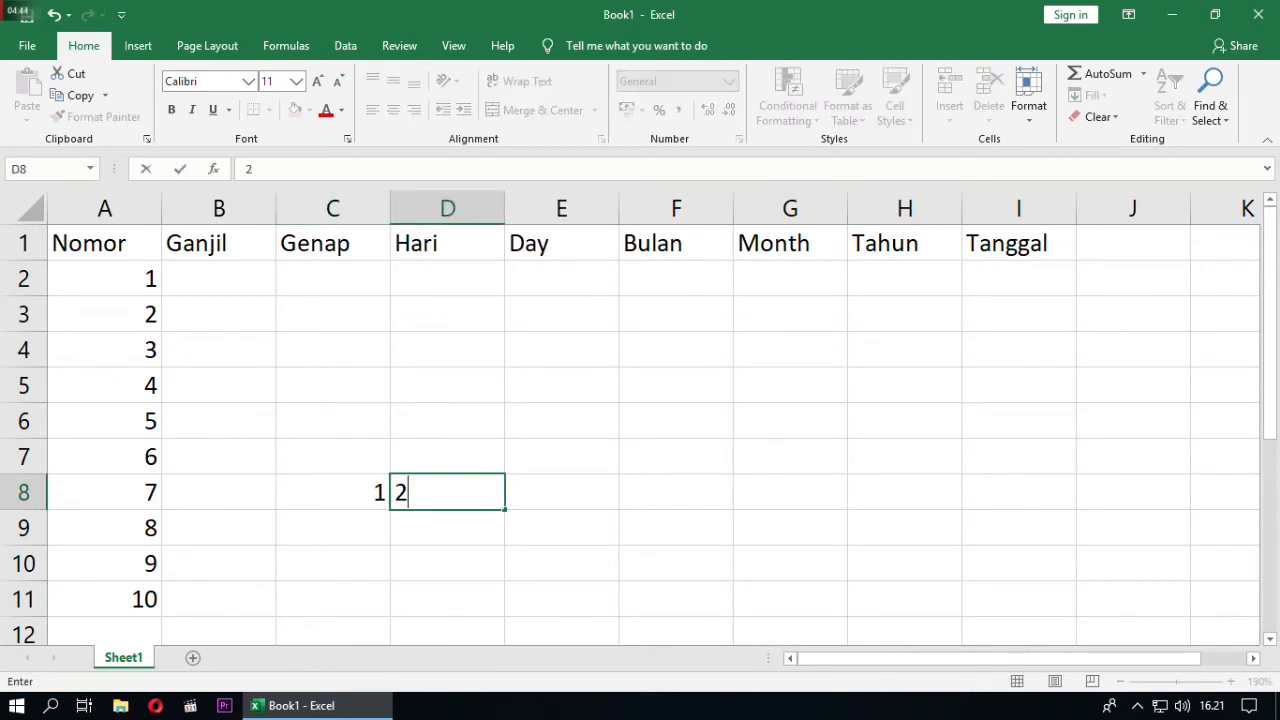
left_click_drag(333, 492, 447, 492)
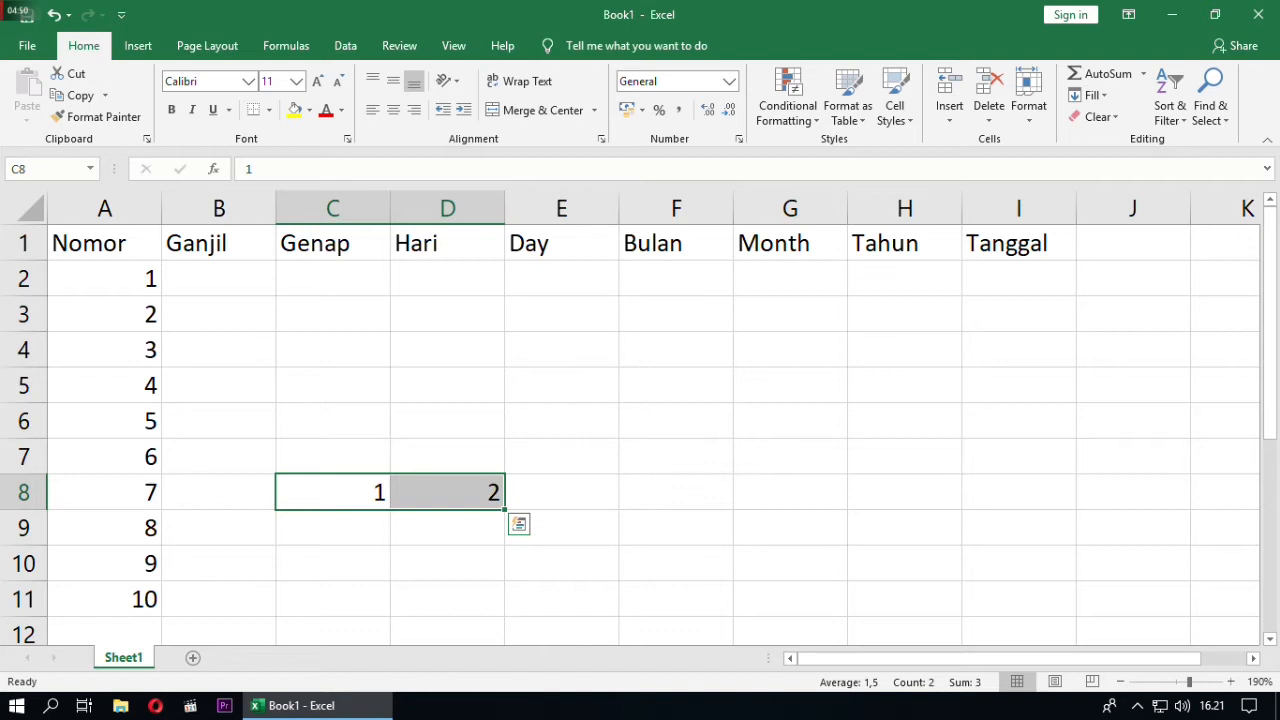
left_click_drag(505, 509, 1130, 512)
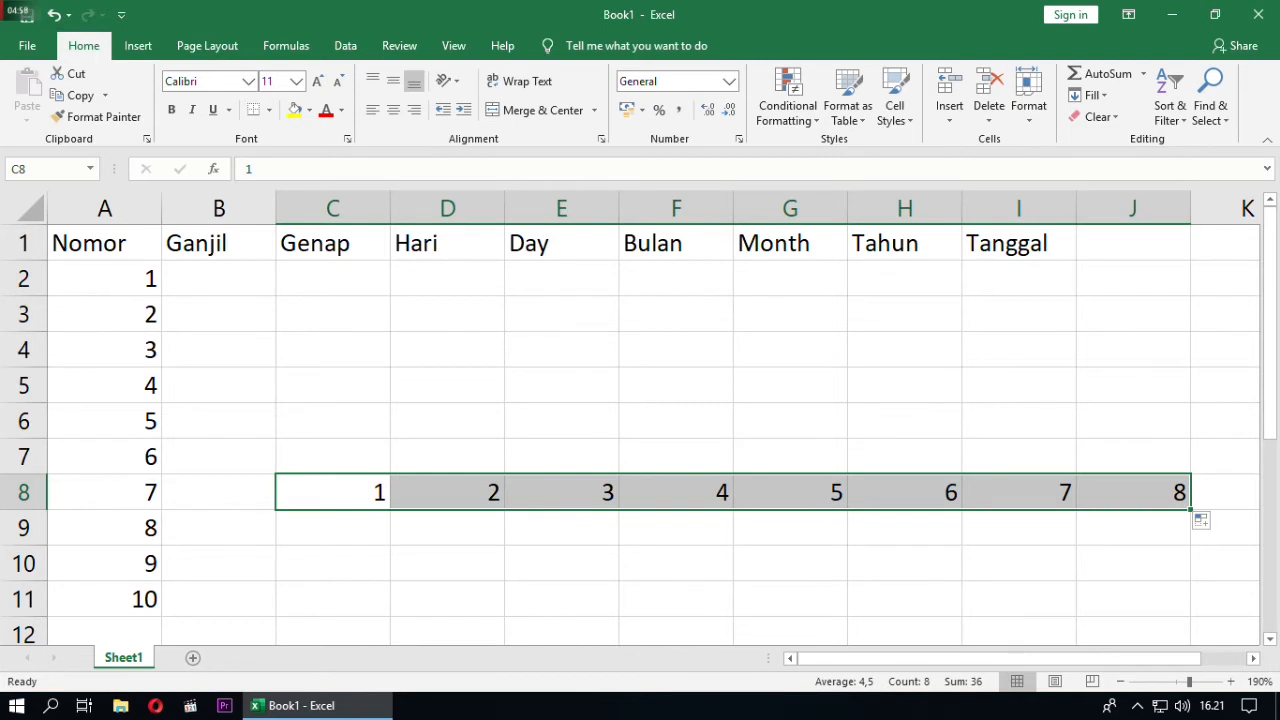
Clear the horizontal number series from cells C8 to J8.
left_click(447, 563)
left_click_drag(333, 492, 1130, 492)
key("Delete")
left_click(561, 599)
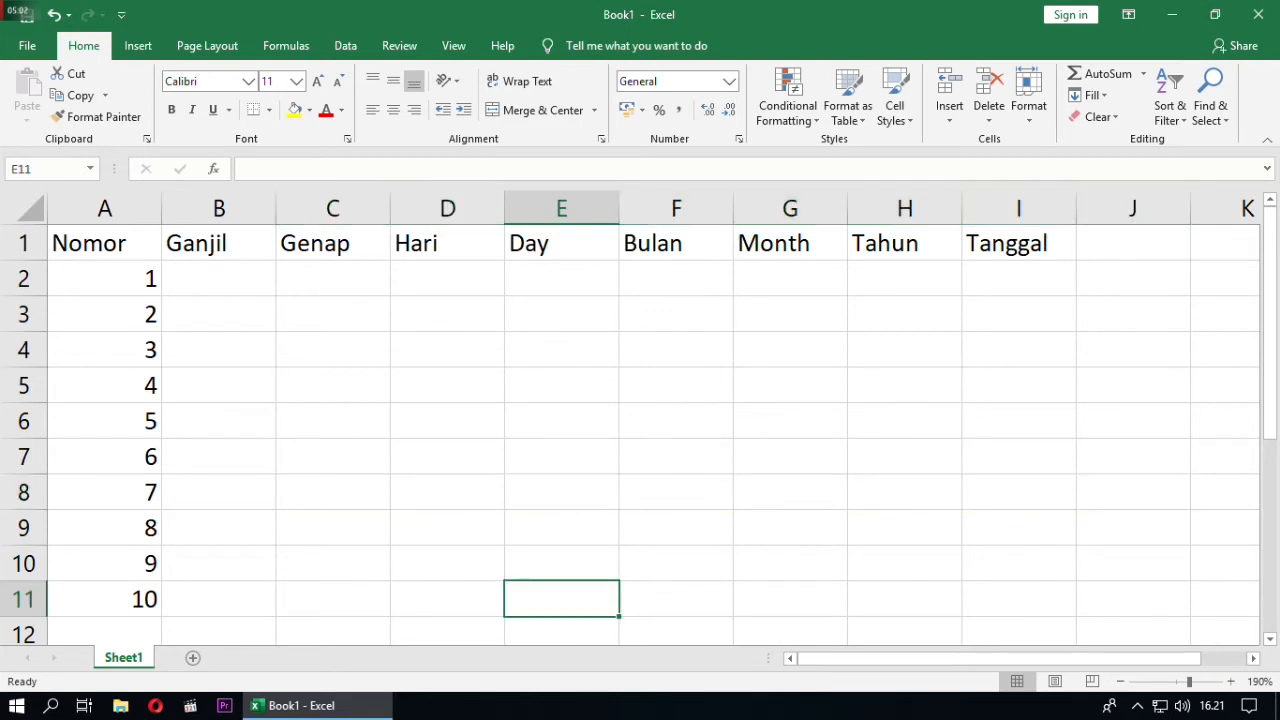
Enter 1 and 2 in cells E8 and E9, and extend E8:E10, including the blank cell, down to E15 with AutoFill.
left_click(561, 492)
type("1")
key("Return")
type("2")
key("Return")
left_click_drag(561, 492, 561, 563)
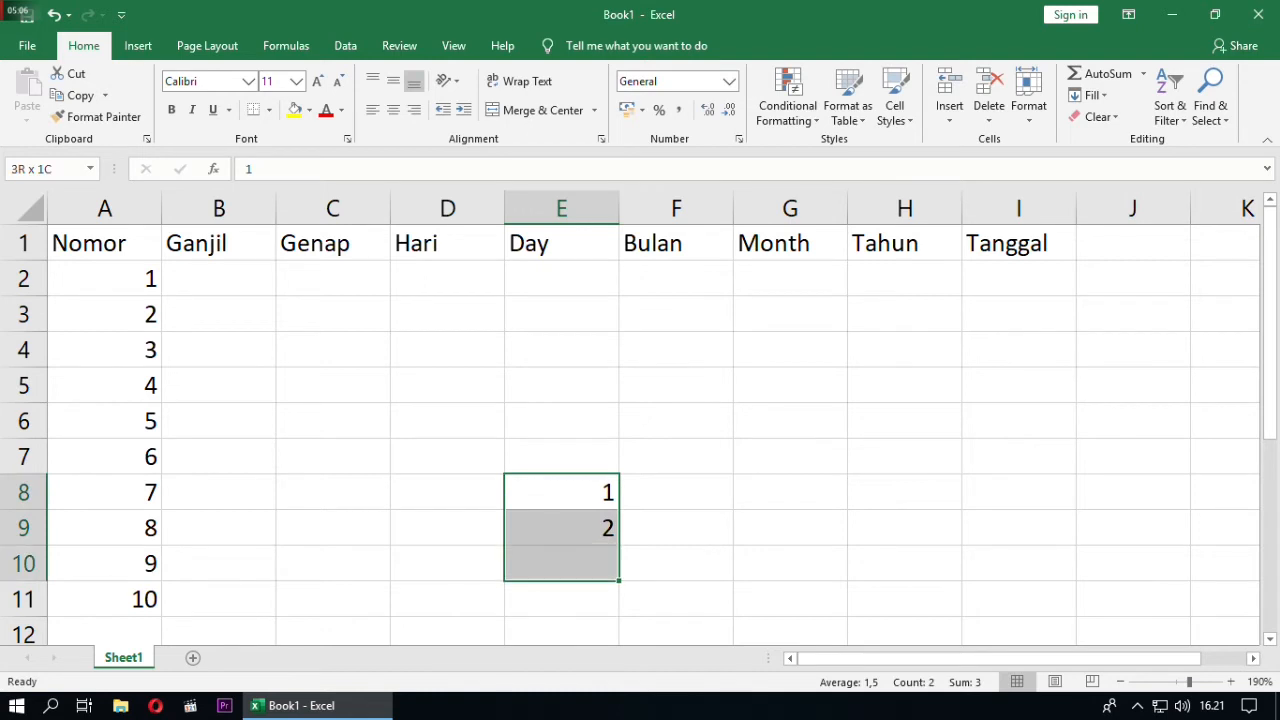
scroll(640, 420, "down", 2)
left_click_drag(619, 367, 619, 545)
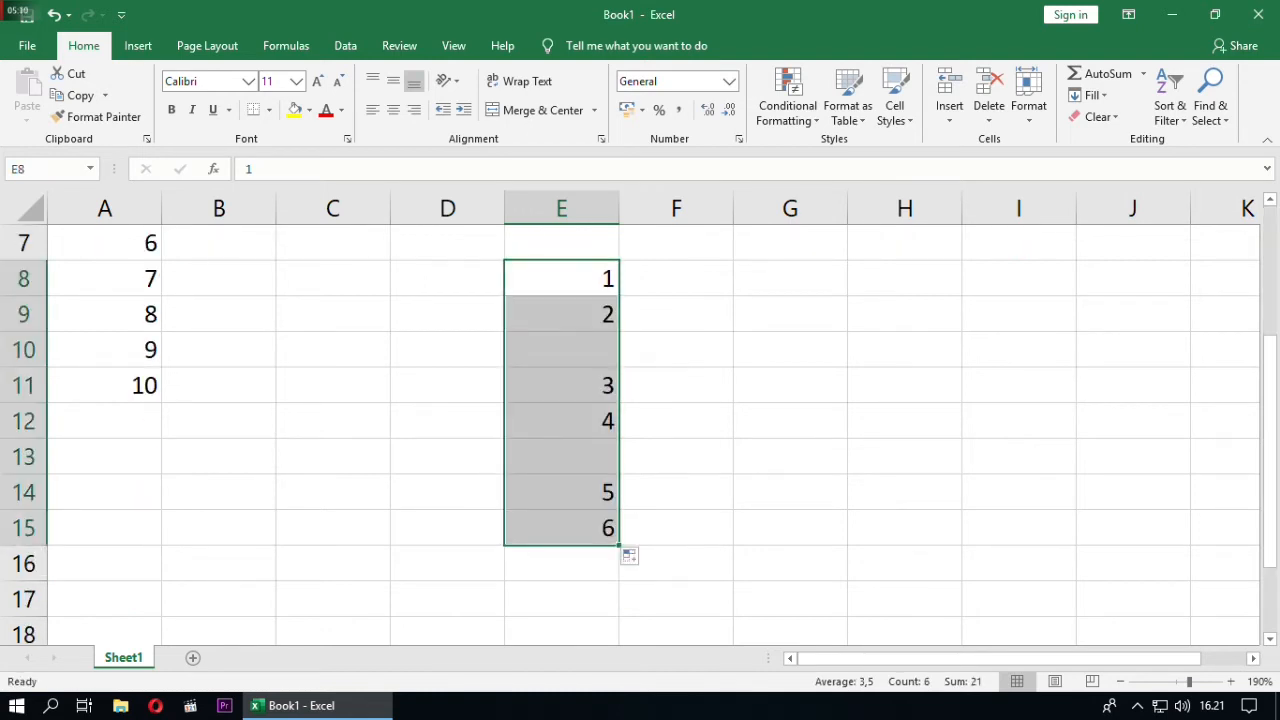
Clear the gapped number series from cells E8 to E15.
scroll(640, 420, "up", 2)
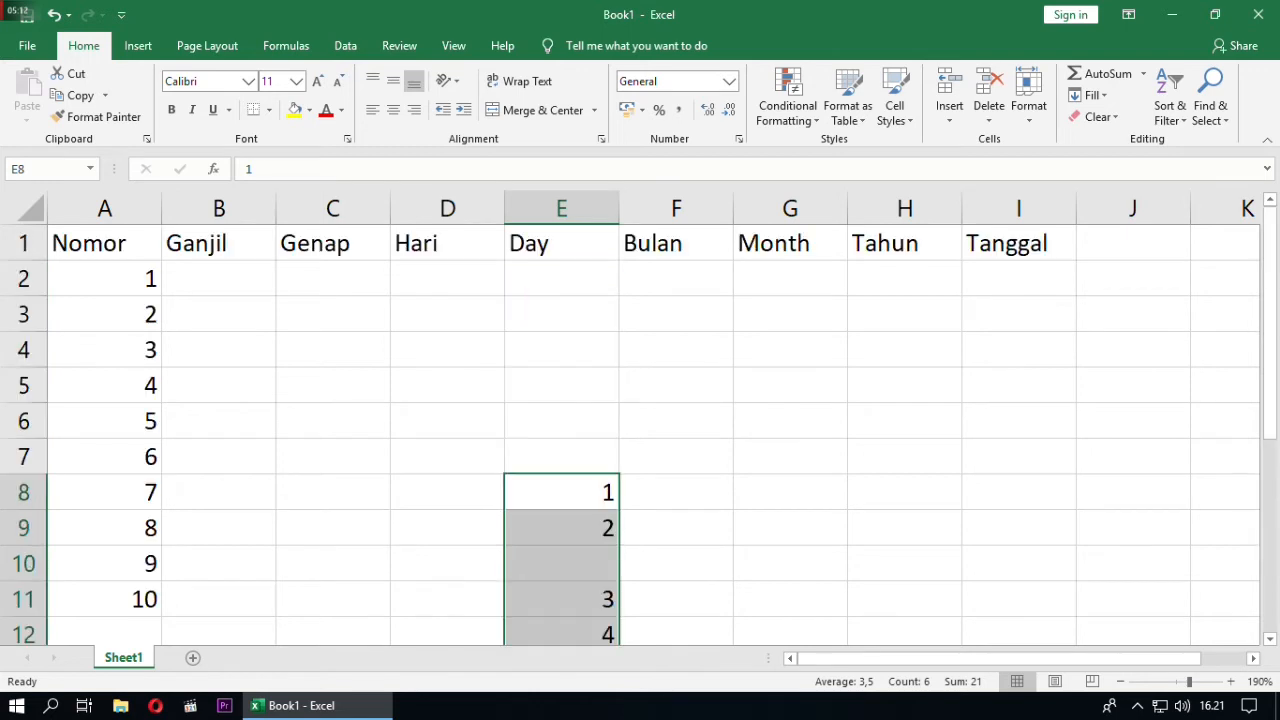
key("Delete")
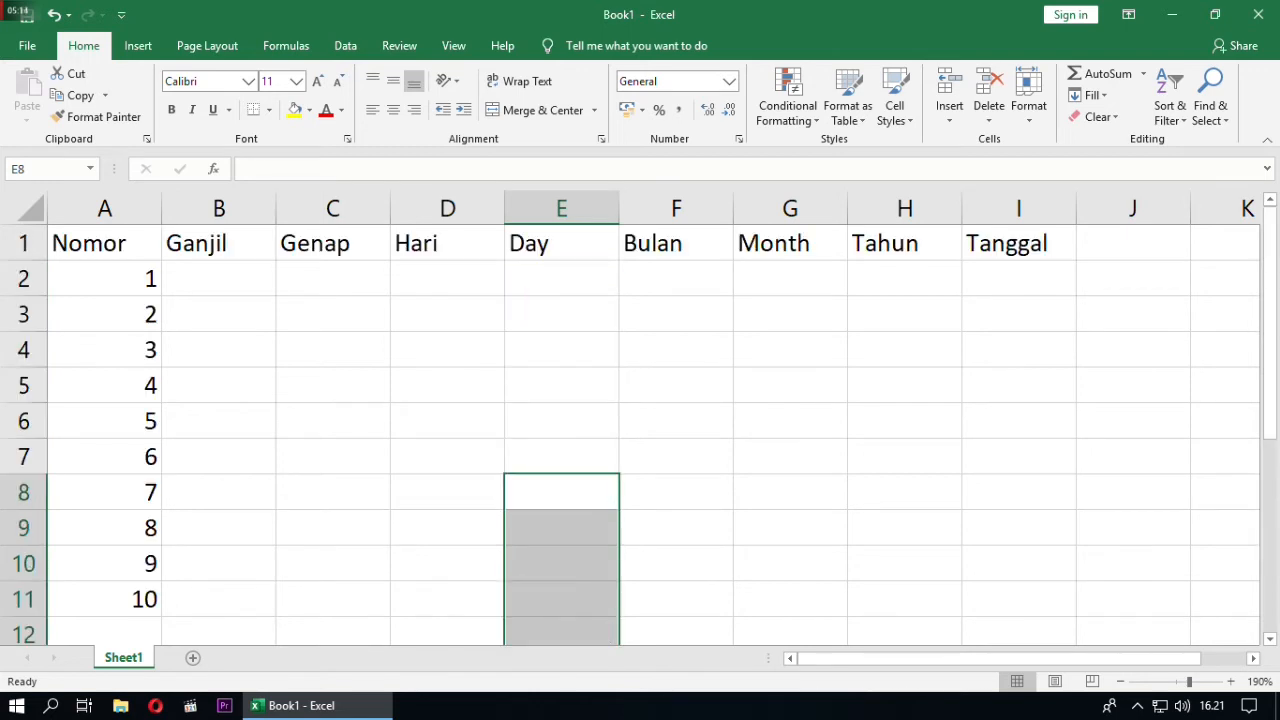
left_click(333, 350)
left_click(333, 314)
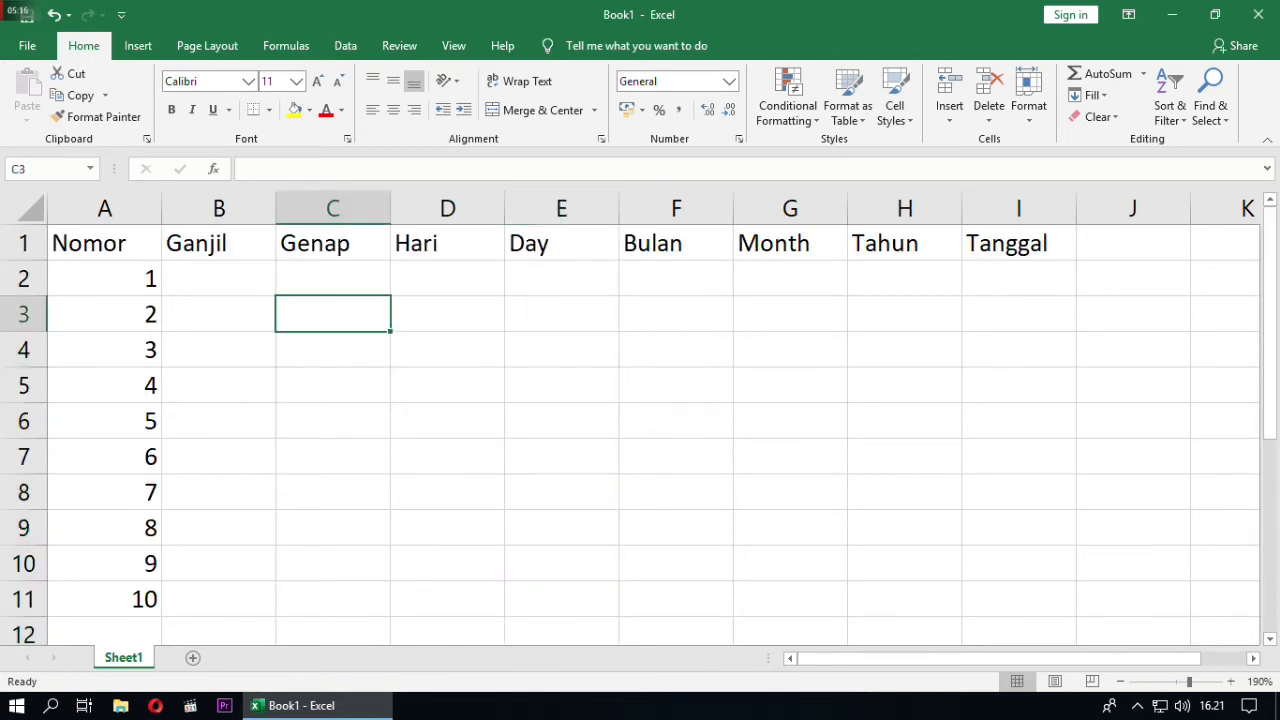
left_click(333, 279)
Enter 1 and 3 in cells B2 and B3 under Ganjil and extend the odd-number series down to B11 with AutoFill.
left_click(219, 279)
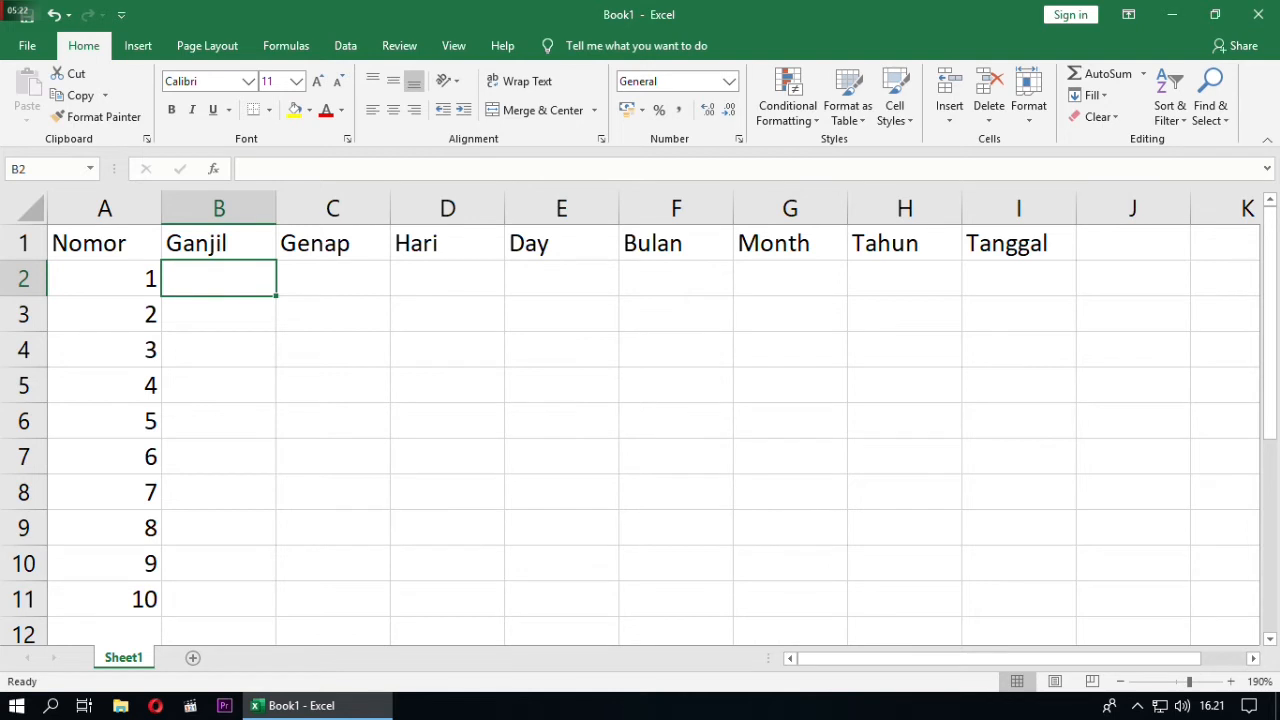
type("1")
key("Return")
type("3")
key("Return")
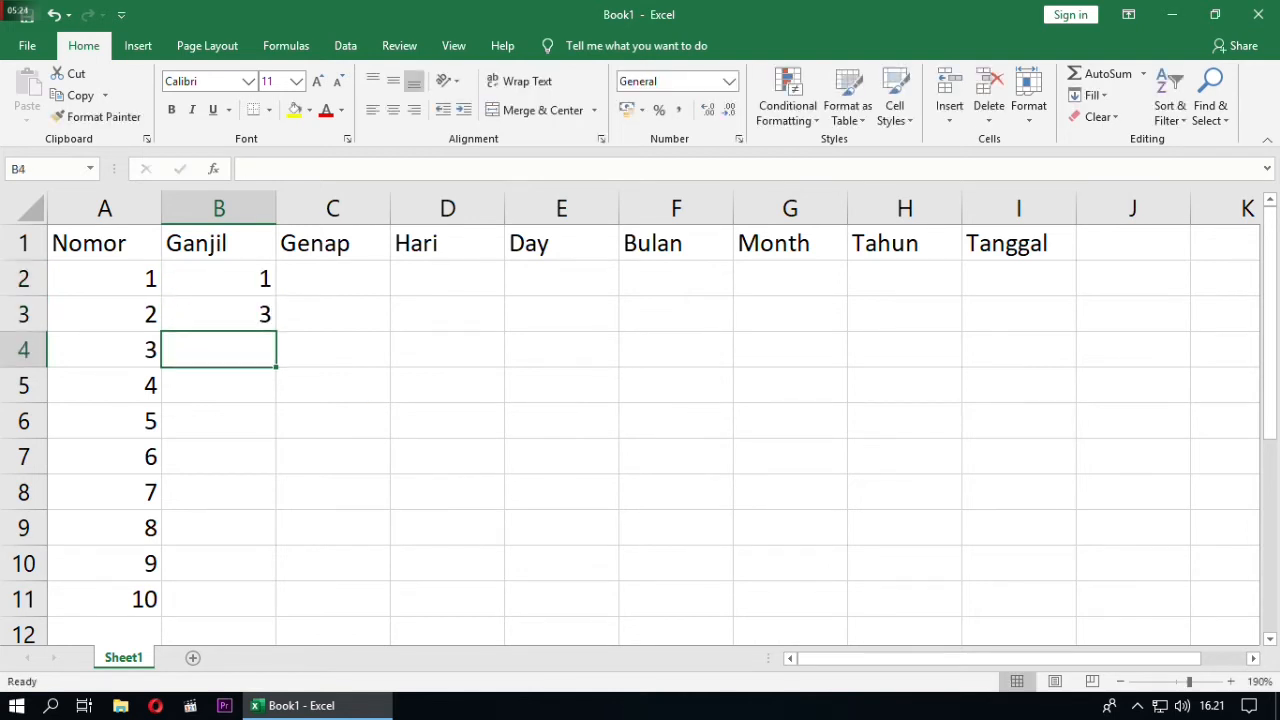
left_click_drag(219, 279, 219, 314)
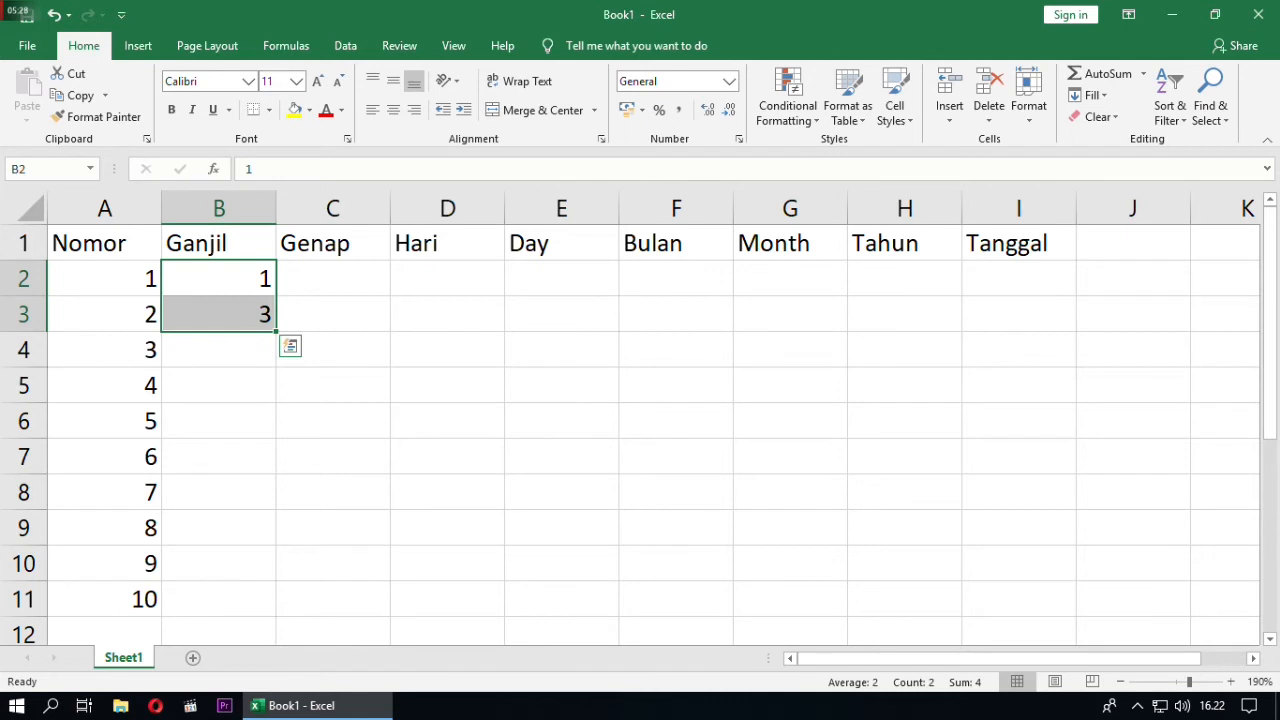
left_click_drag(219, 279, 219, 314)
left_click_drag(277, 331, 280, 616)
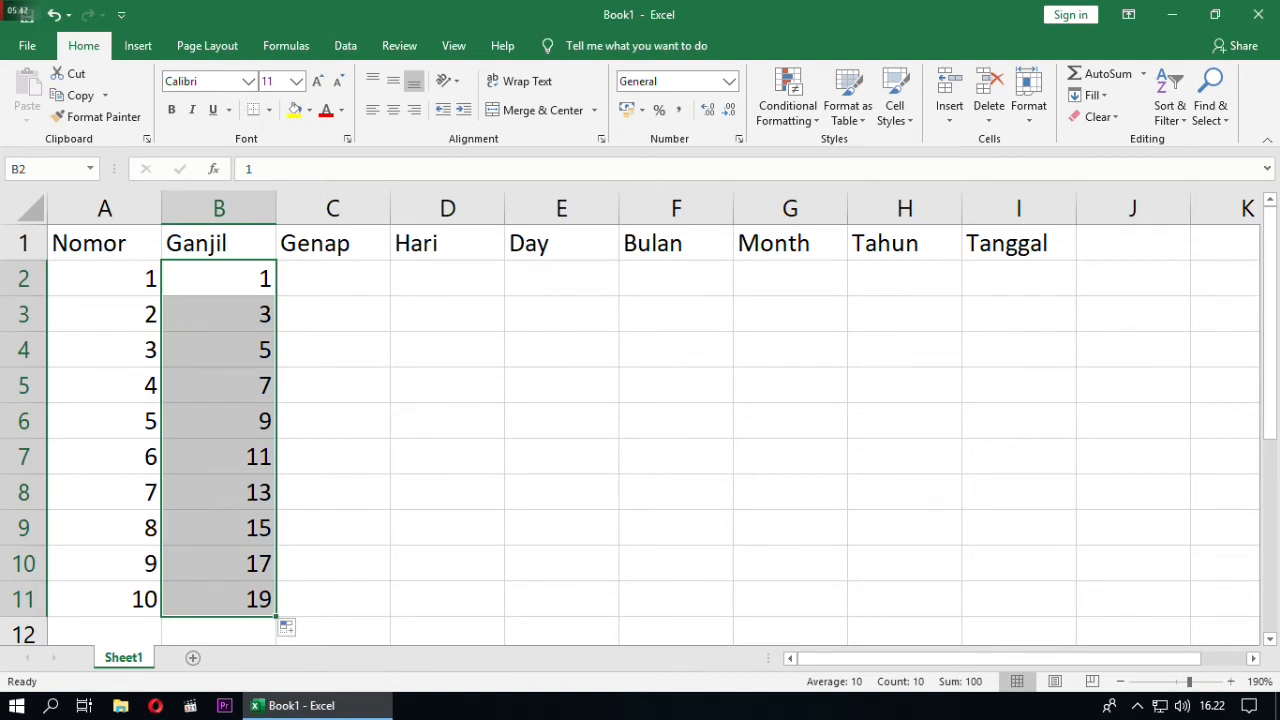
Enter 2 and 4 in cells C2 and C3 under Genap and extend the even-number series down to C11 with AutoFill.
left_click(333, 279)
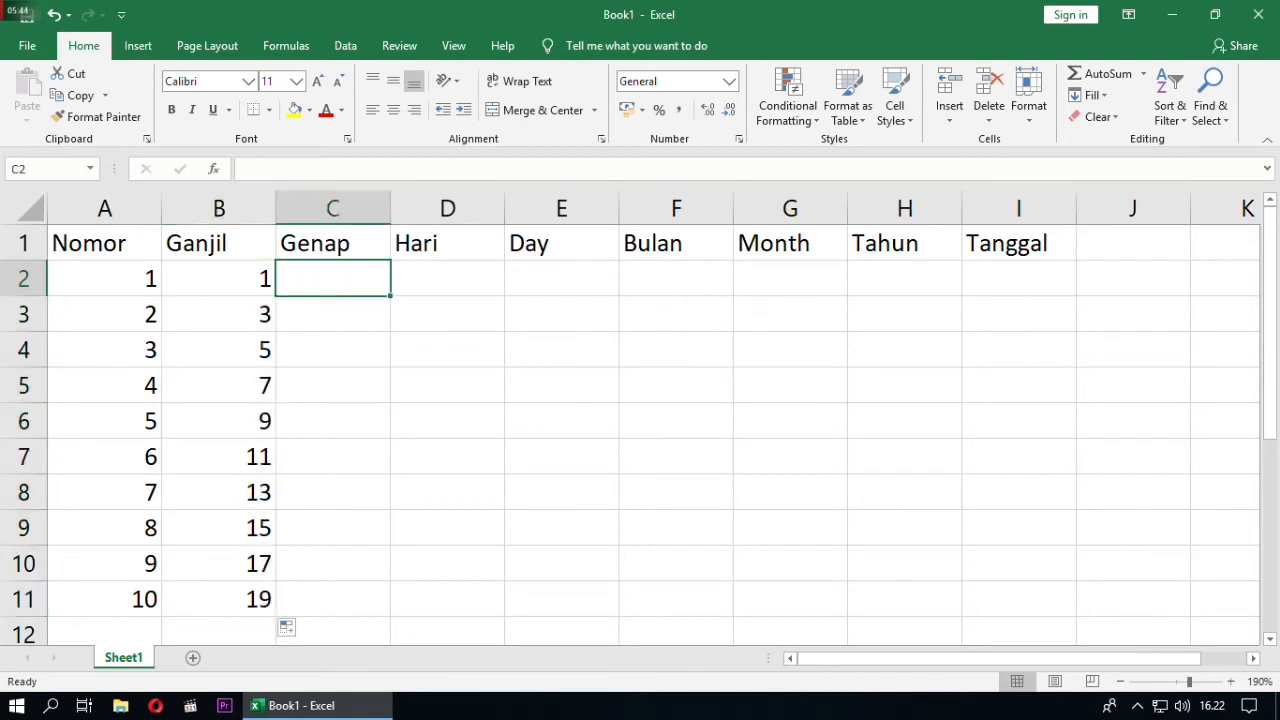
type("2")
key("Return")
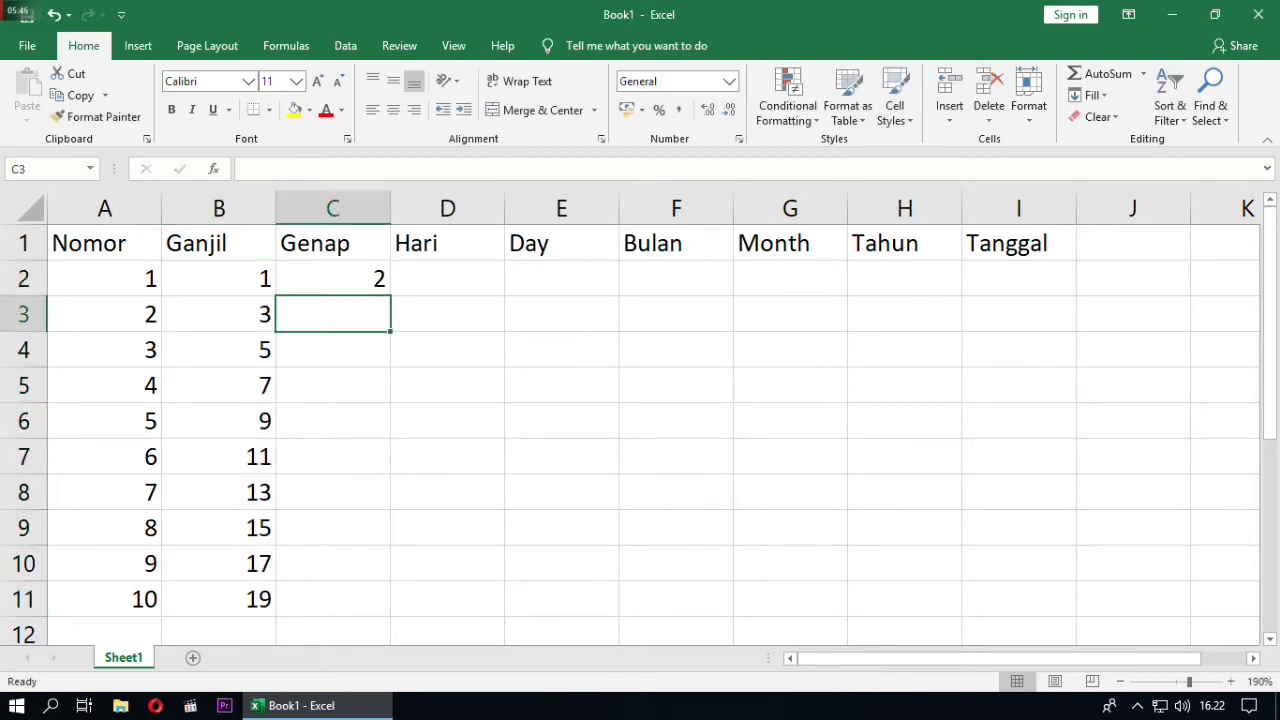
type("4")
key("Return")
left_click_drag(333, 279, 333, 314)
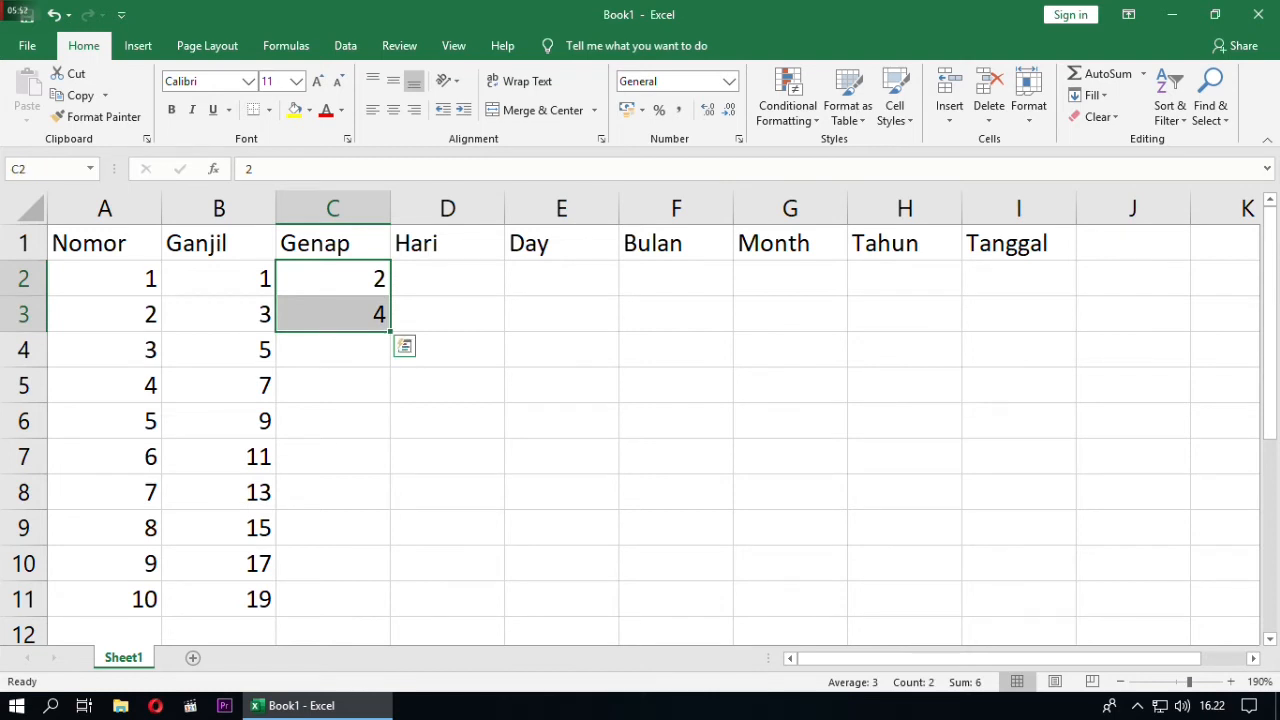
left_click_drag(390, 331, 389, 605)
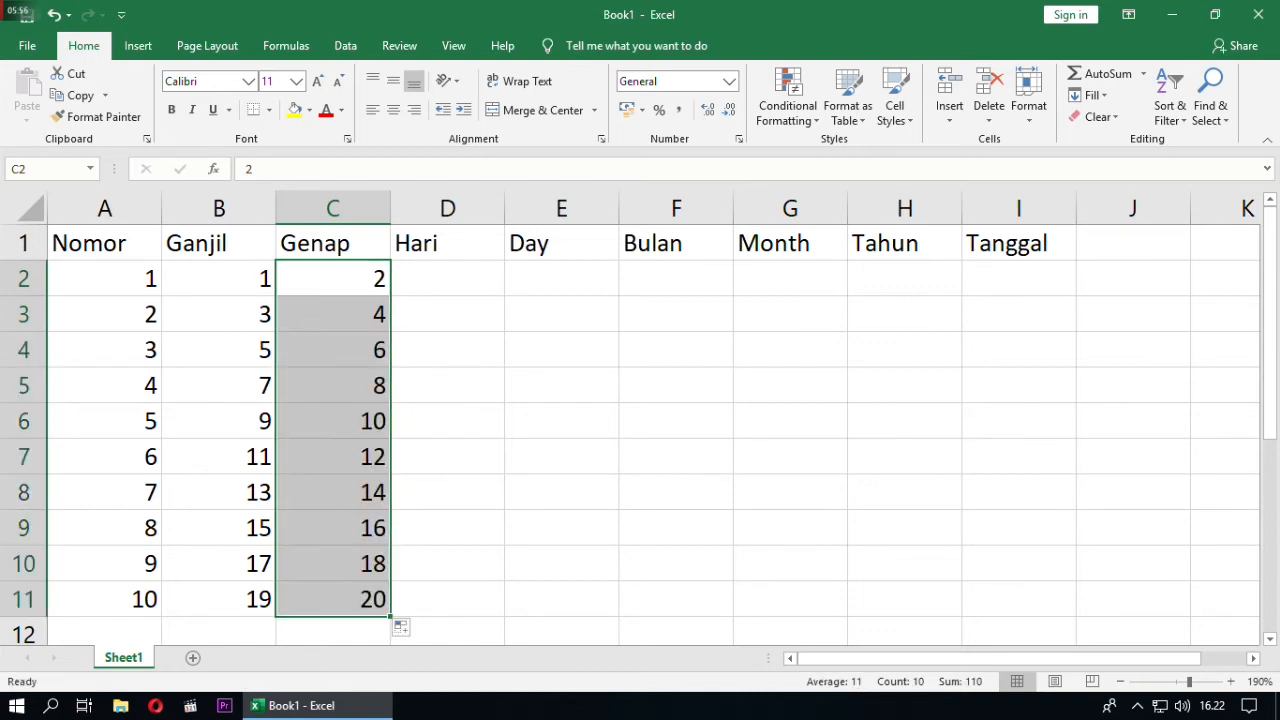
Enter Senin in cell D2 under the Hari header.
left_click(447, 278)
type("Senin")
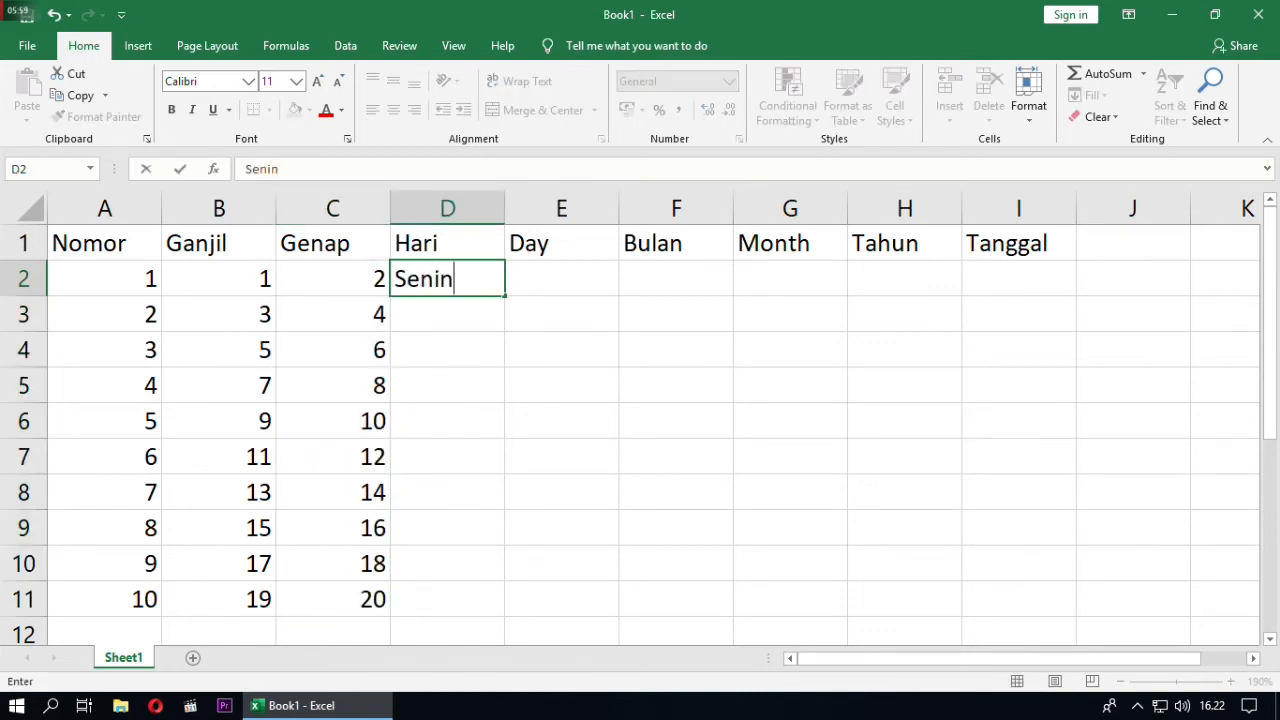
key("Return")
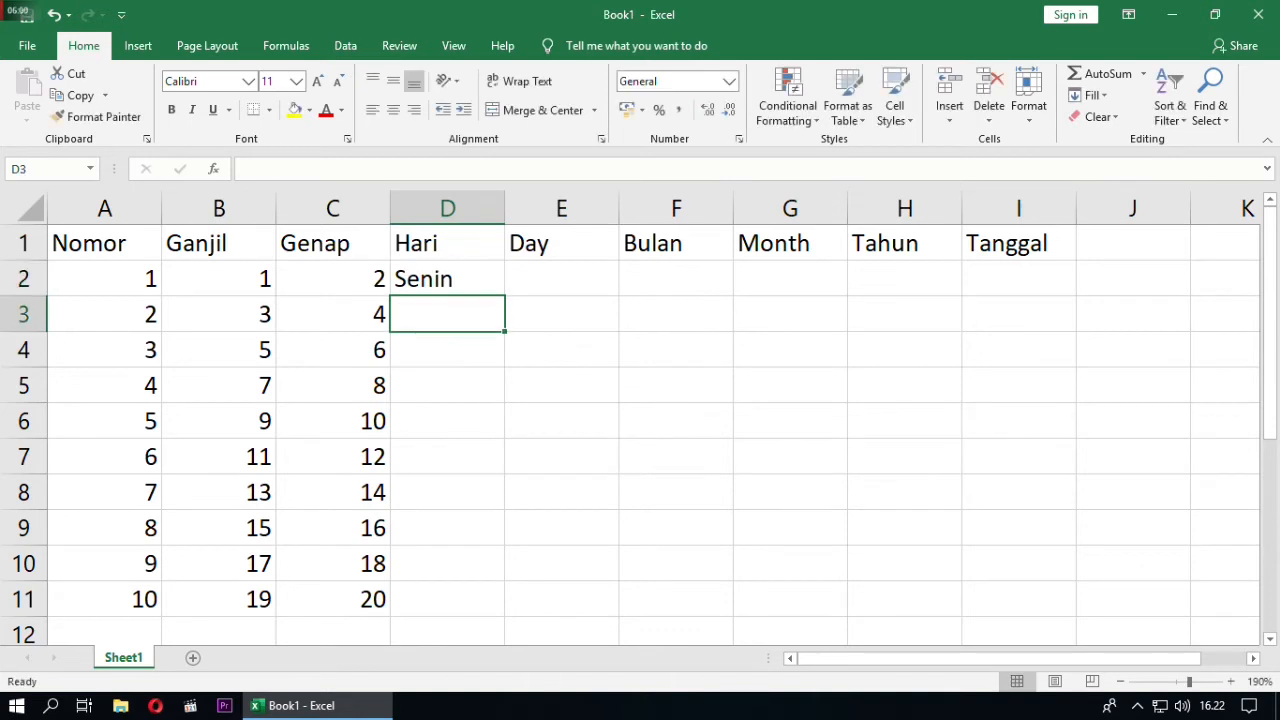
Enter Selasa in cell D3 and extend the day series in D2:D3 down to D11 with AutoFill.
type("Selasa")
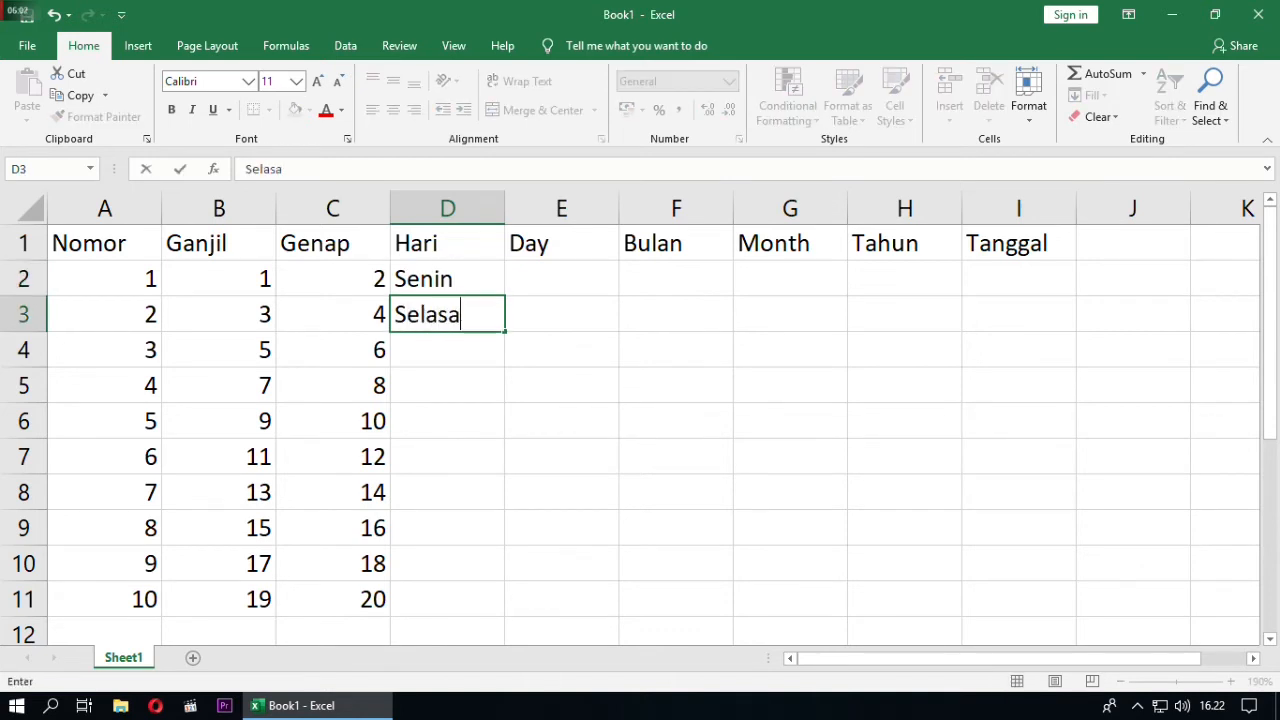
key("Return")
left_click_drag(447, 279, 505, 600)
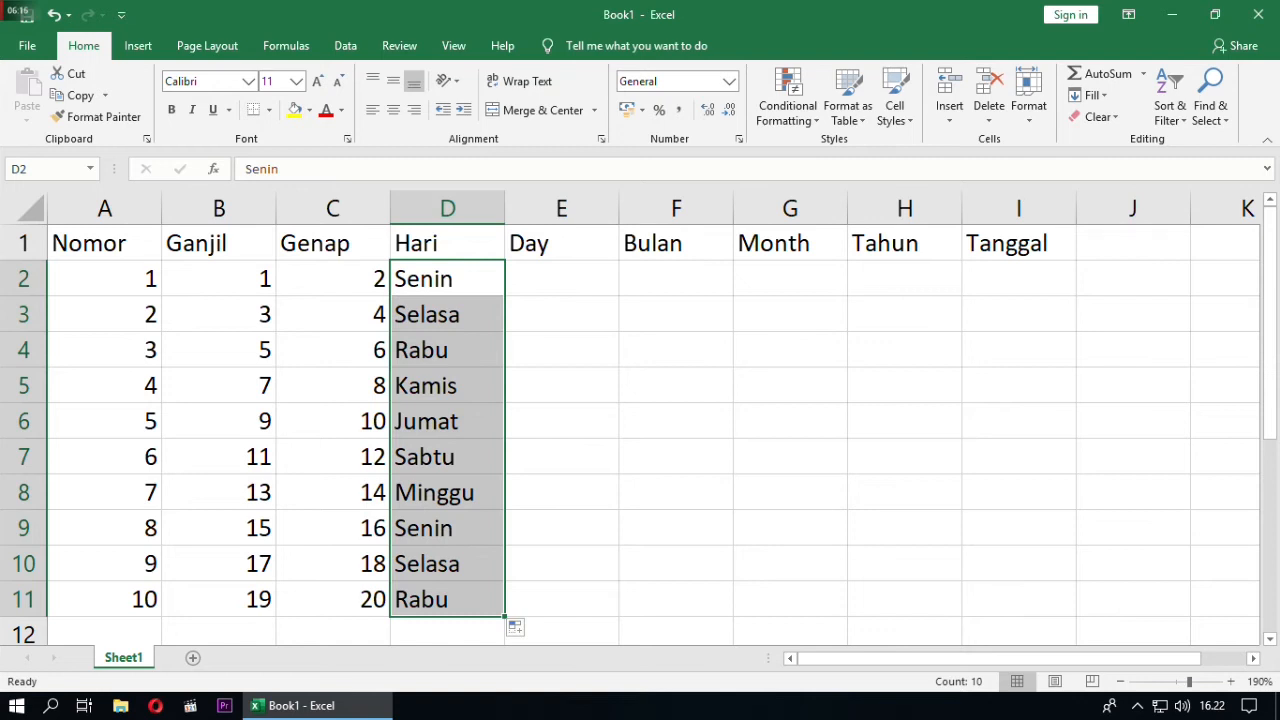
Clear the day names from cells D3 to D11, keeping Senin in D2.
left_click_drag(447, 314, 447, 600)
key("Delete")
Enter Kamis in cell D3 and extend the Senin–Kamis pattern in D2:D3 down to D11 with AutoFill.
left_click(447, 314)
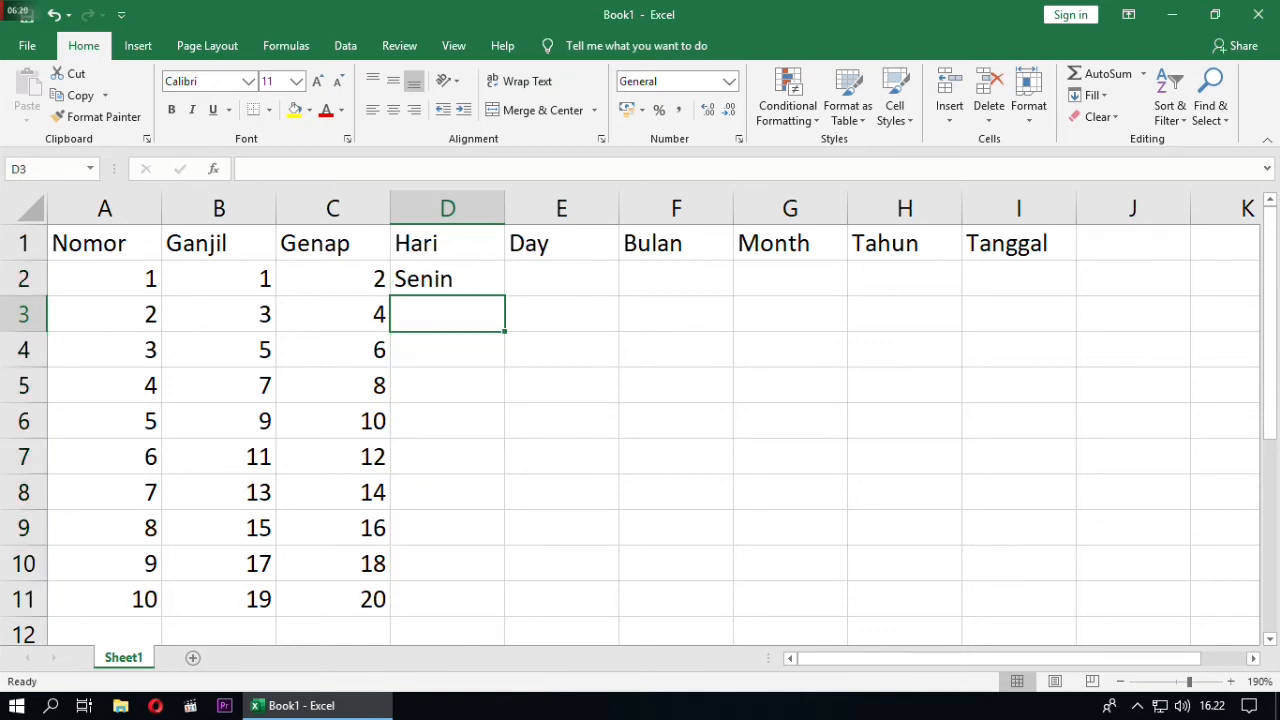
type("Kamis")
key("Return")
left_click_drag(447, 279, 506, 602)
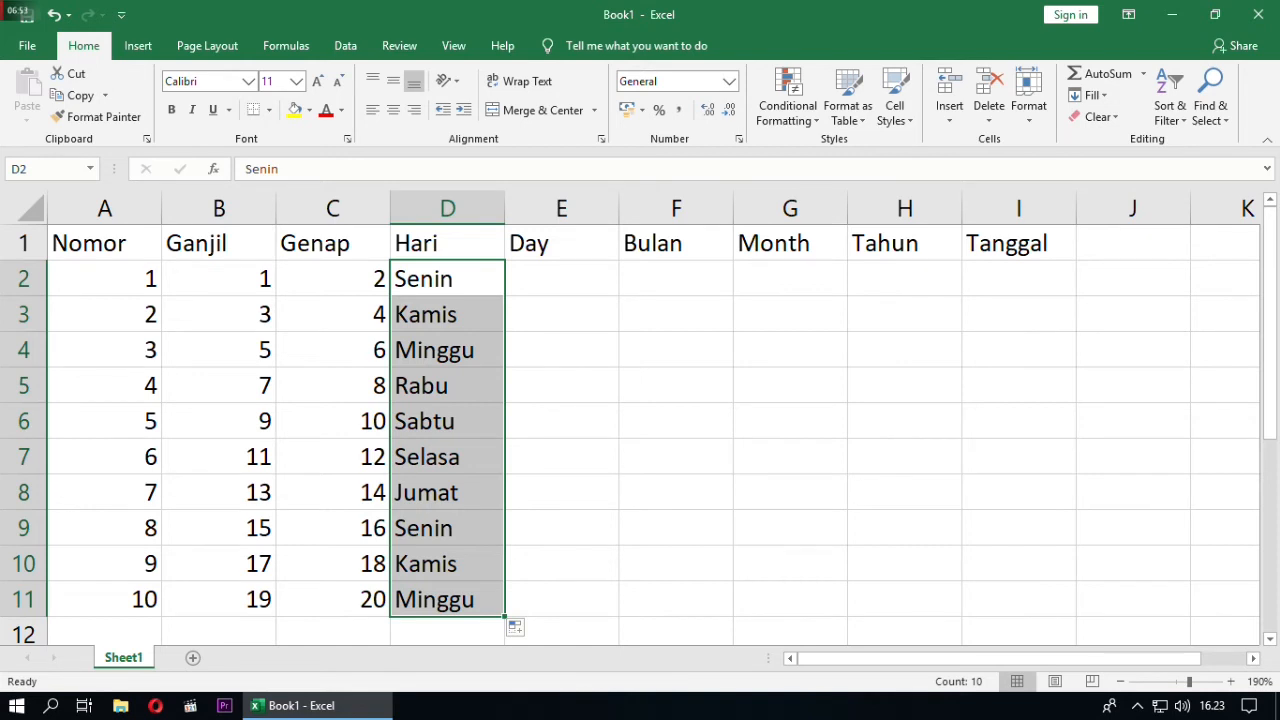
Clear the three-day-interval entries from cells D3 to D11.
left_click_drag(447, 314, 447, 599)
key("Delete")
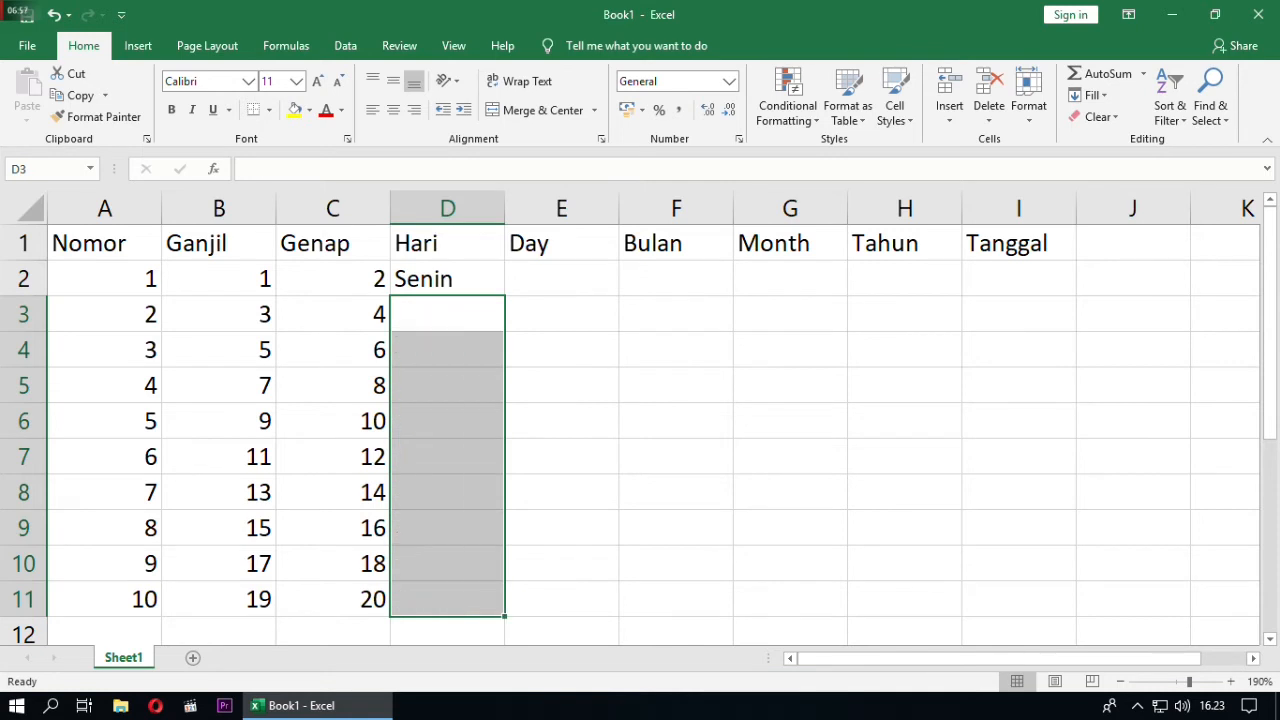
Enter Selasa in cell D3 and extend the consecutive day names from D2:D3 down to D11 with AutoFill.
left_click(453, 316)
type("Sewn")
key("BackSpace")
key("BackSpace")
type("lasa")
key("Return")
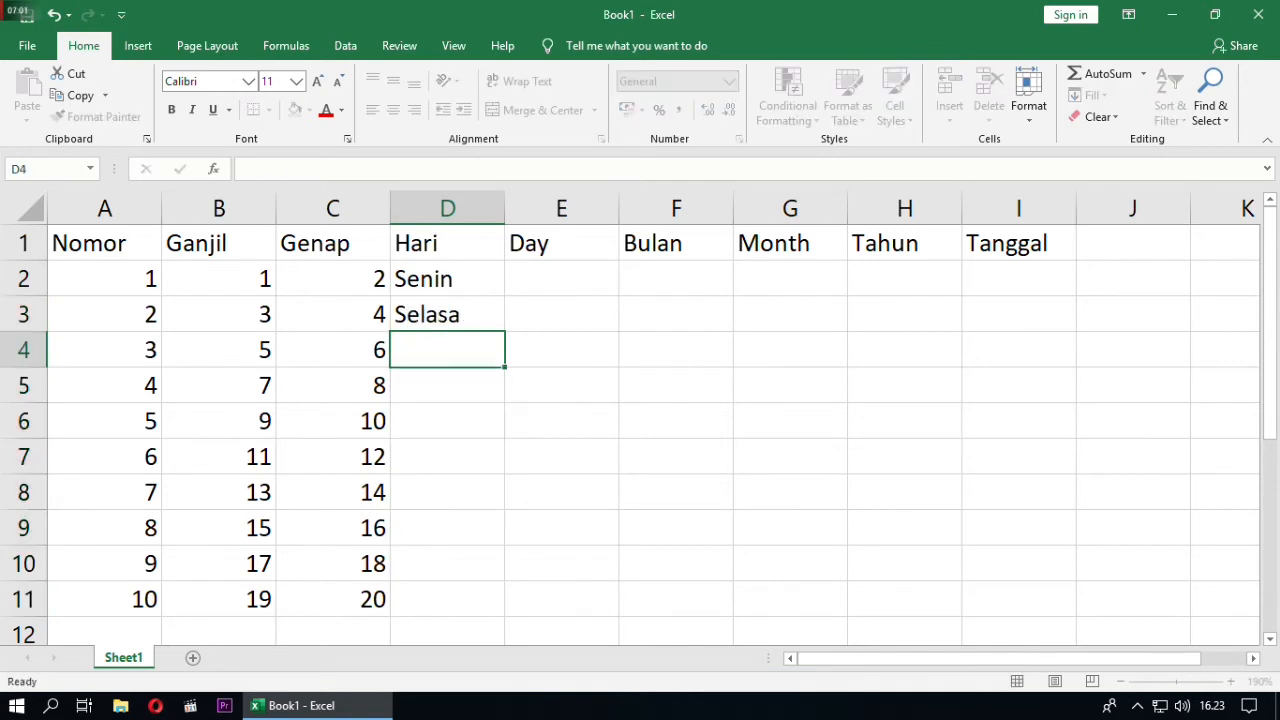
left_click_drag(447, 279, 505, 610)
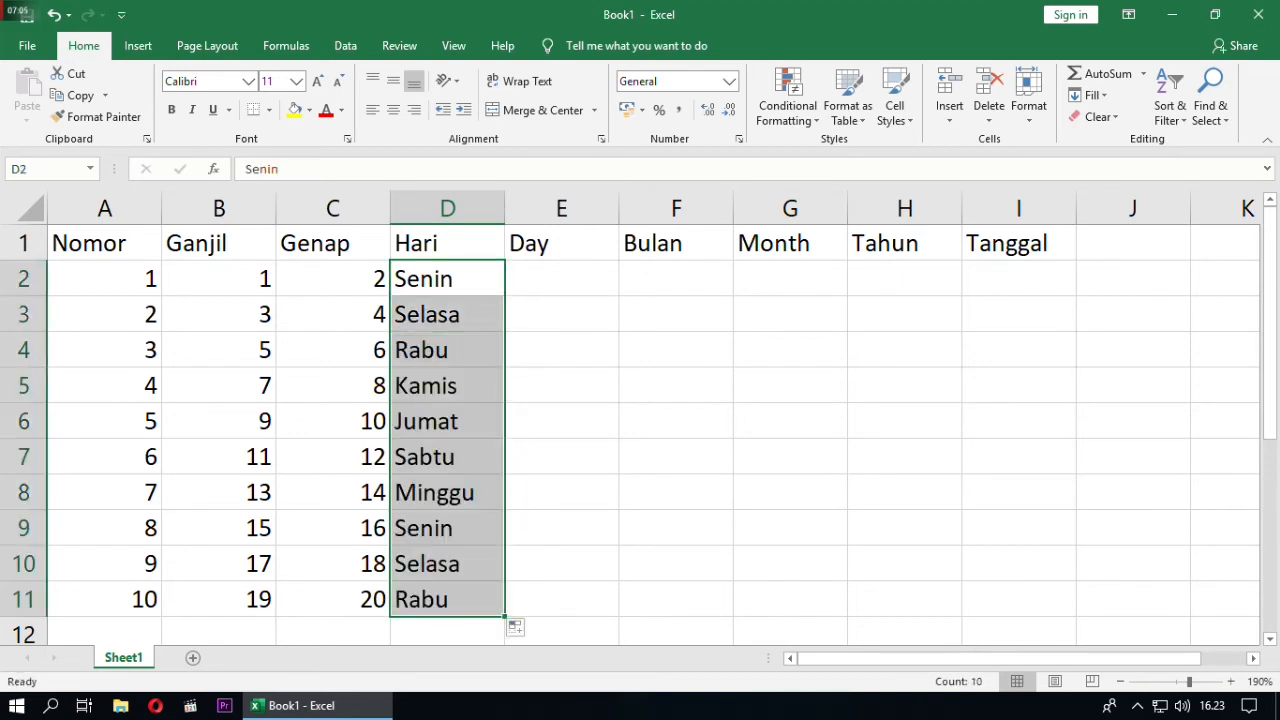
Enter Monday and Tuesday in E2:E3 to AutoFill the day names down to E11, and fit column E's width to its contents.
left_click(561, 279)
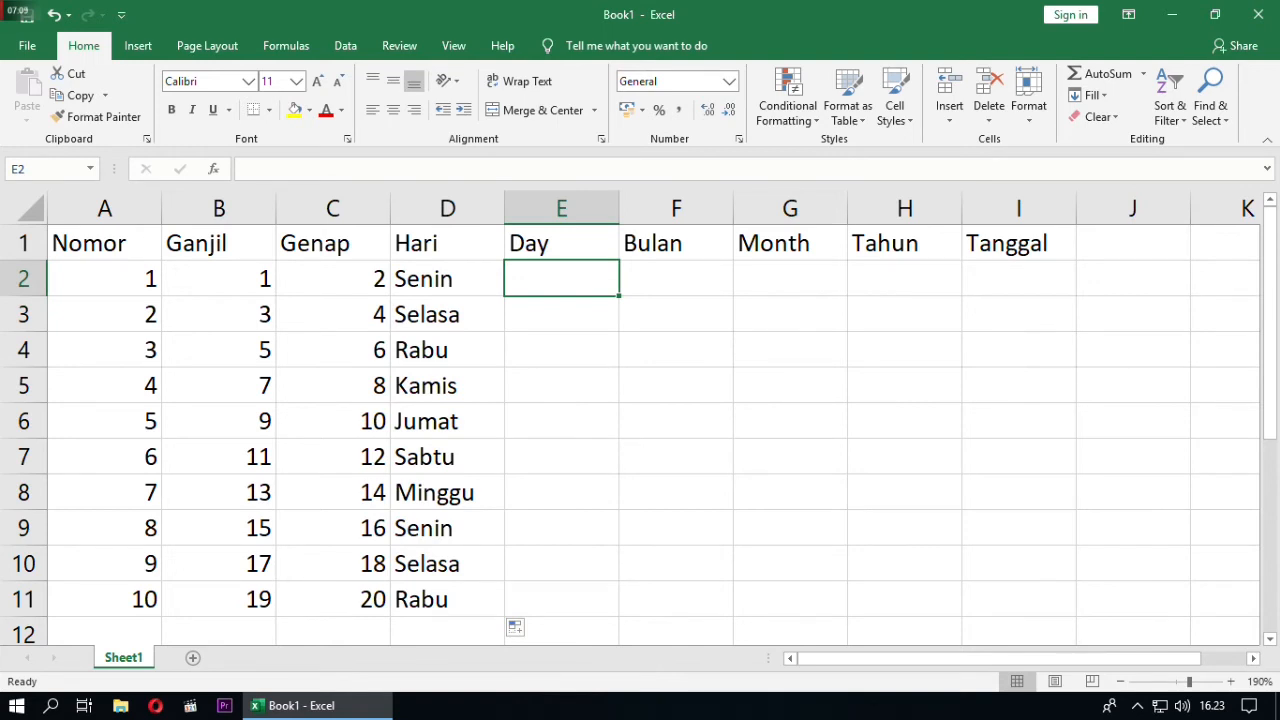
type("Monday")
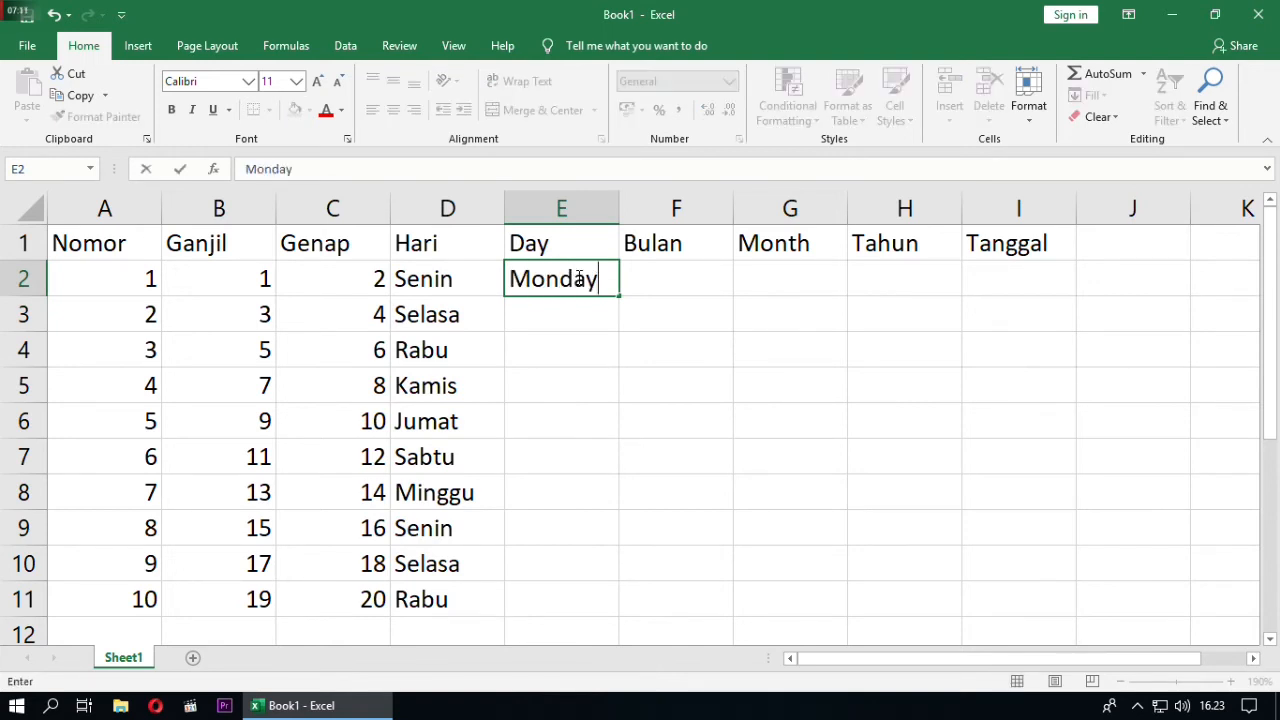
key("Return")
type("Tuesday")
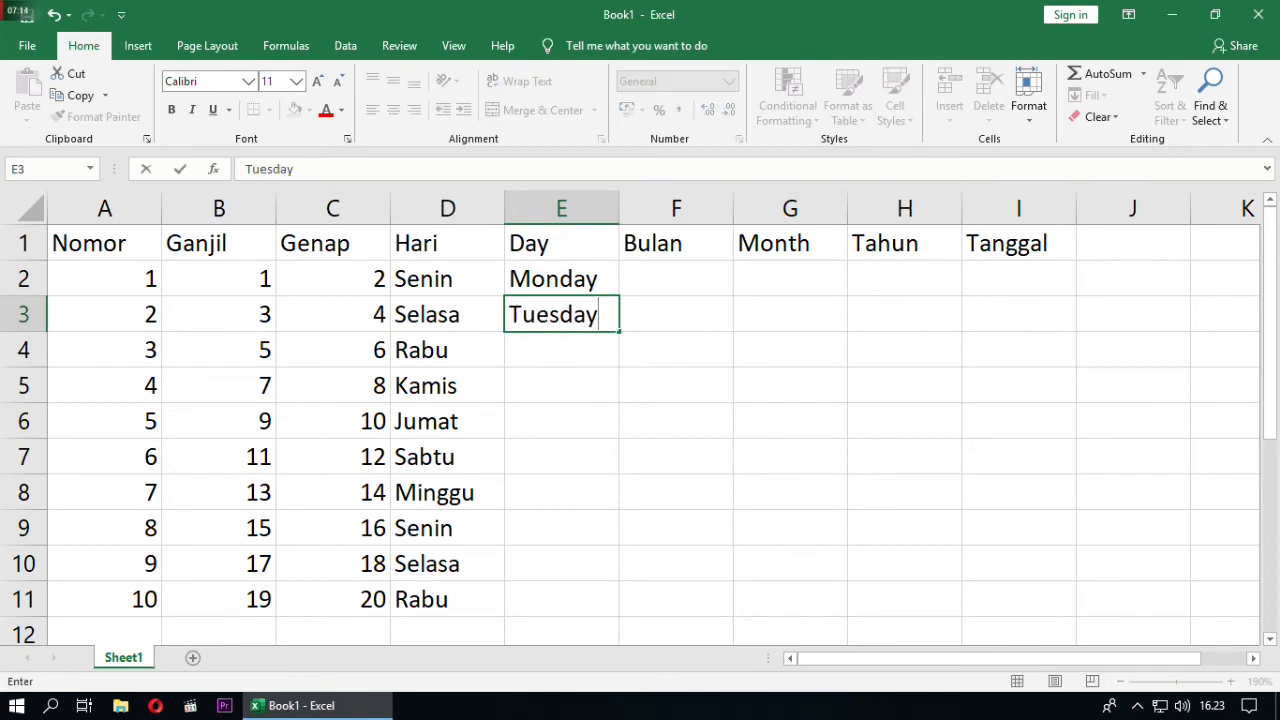
key("Return")
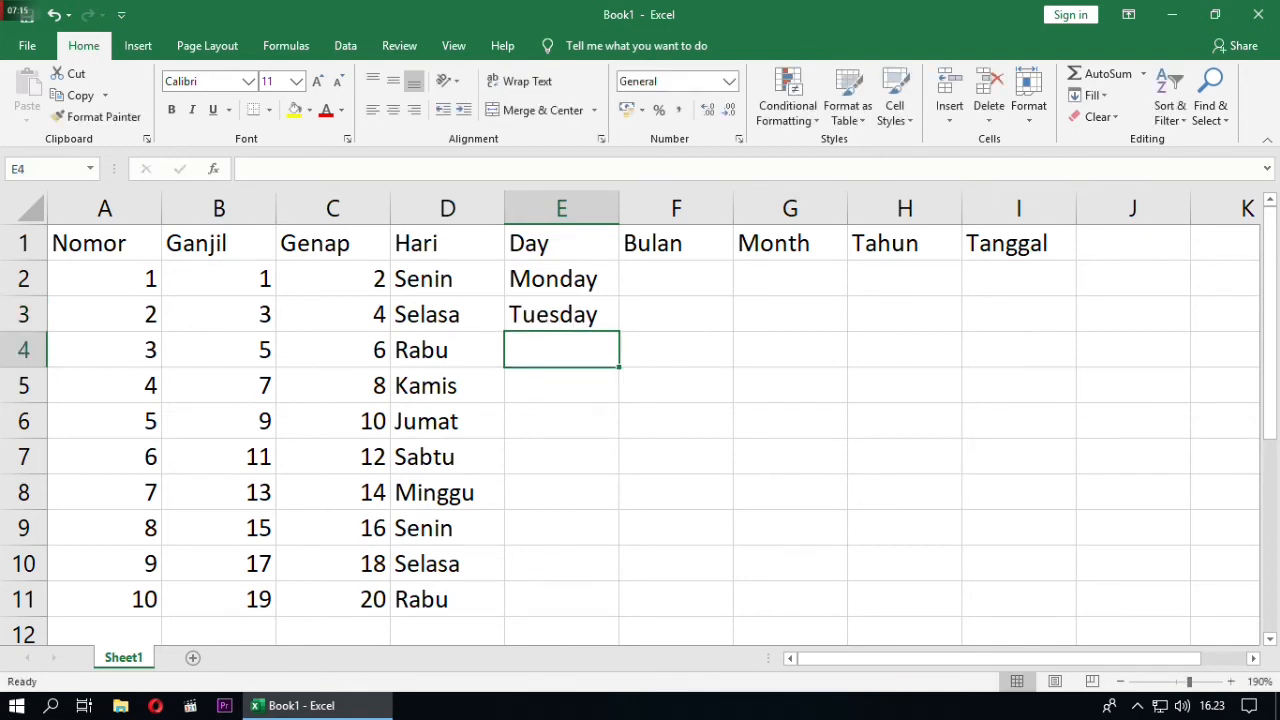
left_click_drag(561, 279, 617, 540)
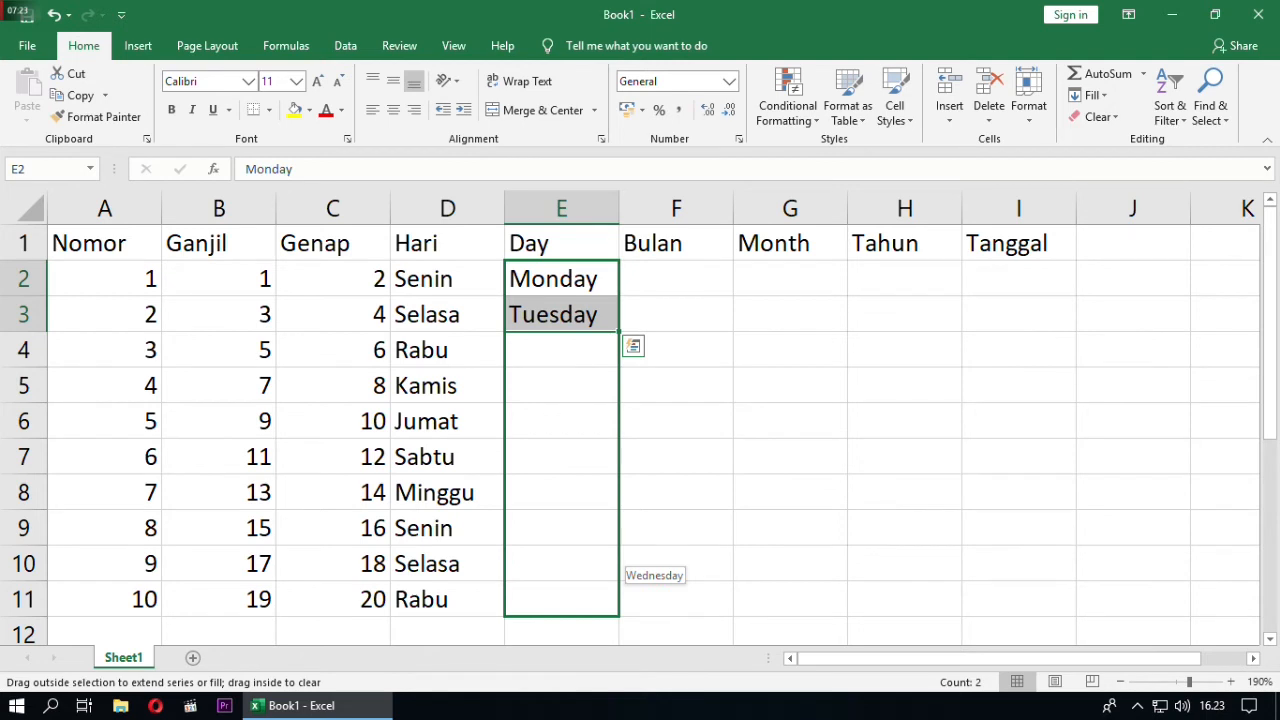
left_click_drag(617, 598, 617, 600)
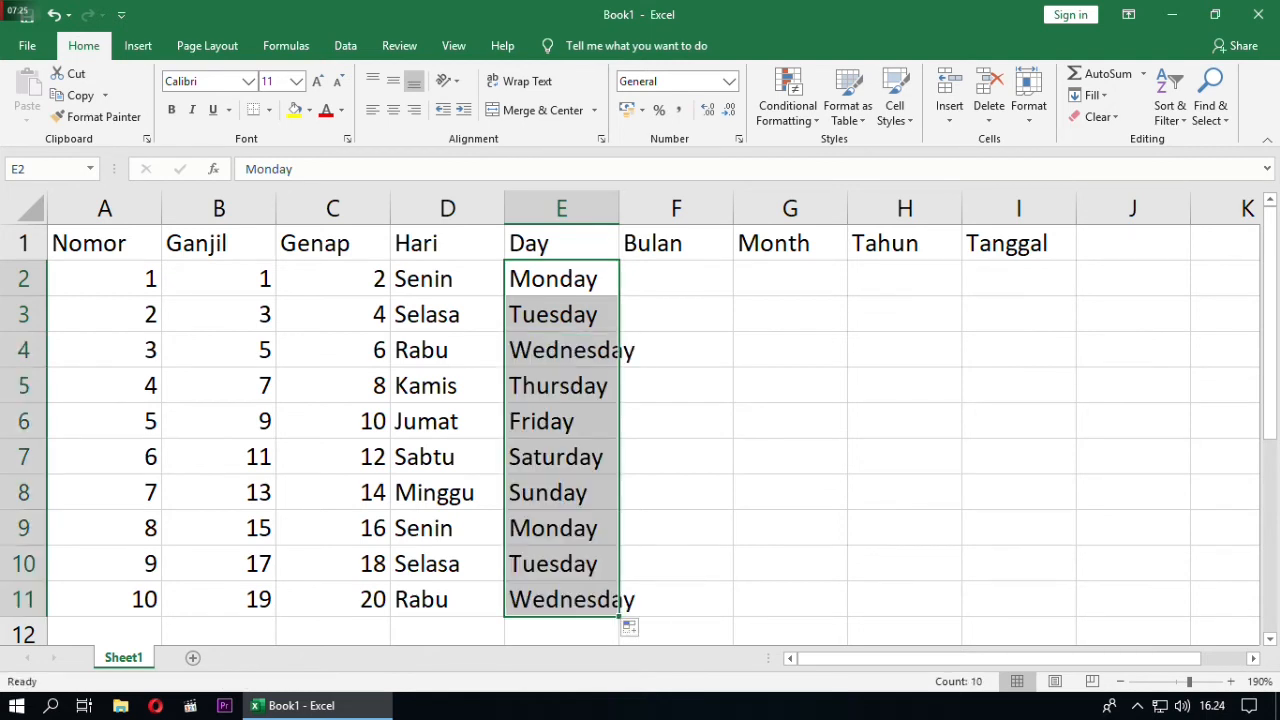
double_click(619, 207)
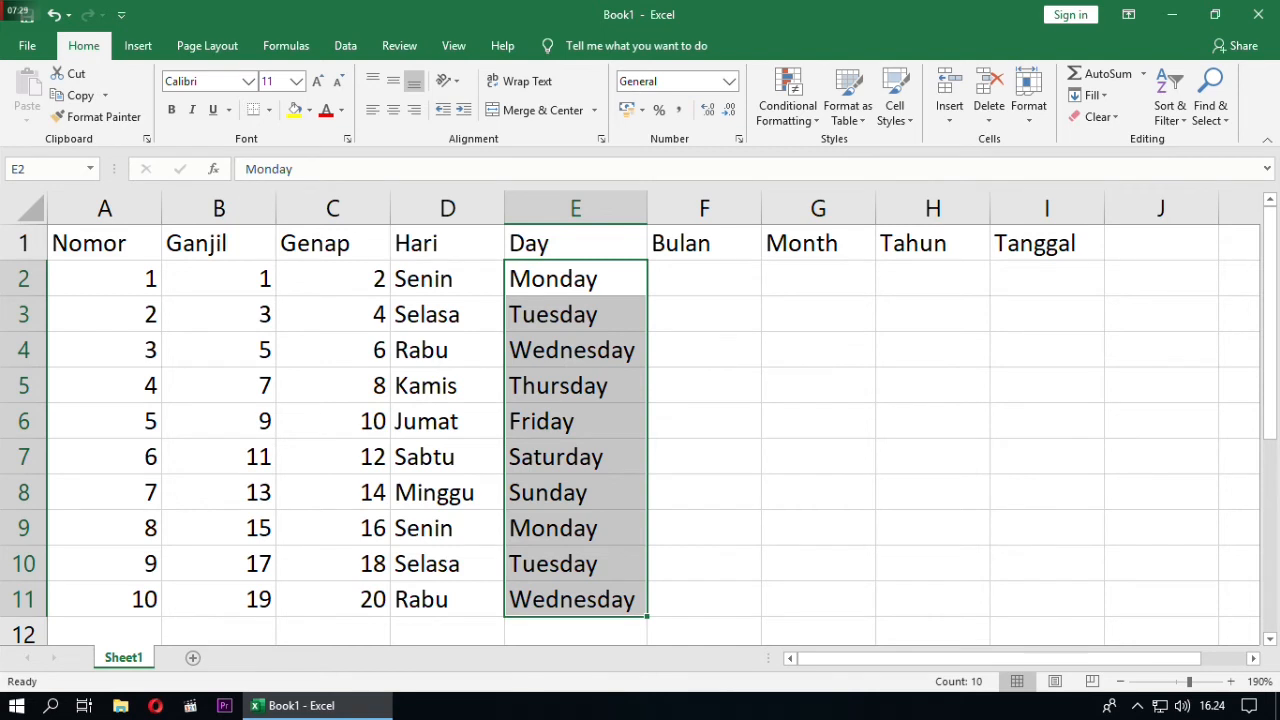
Enter April and Mei in F2:F3 to AutoFill the months down to F11, and fit column F's width to its contents.
left_click(704, 279)
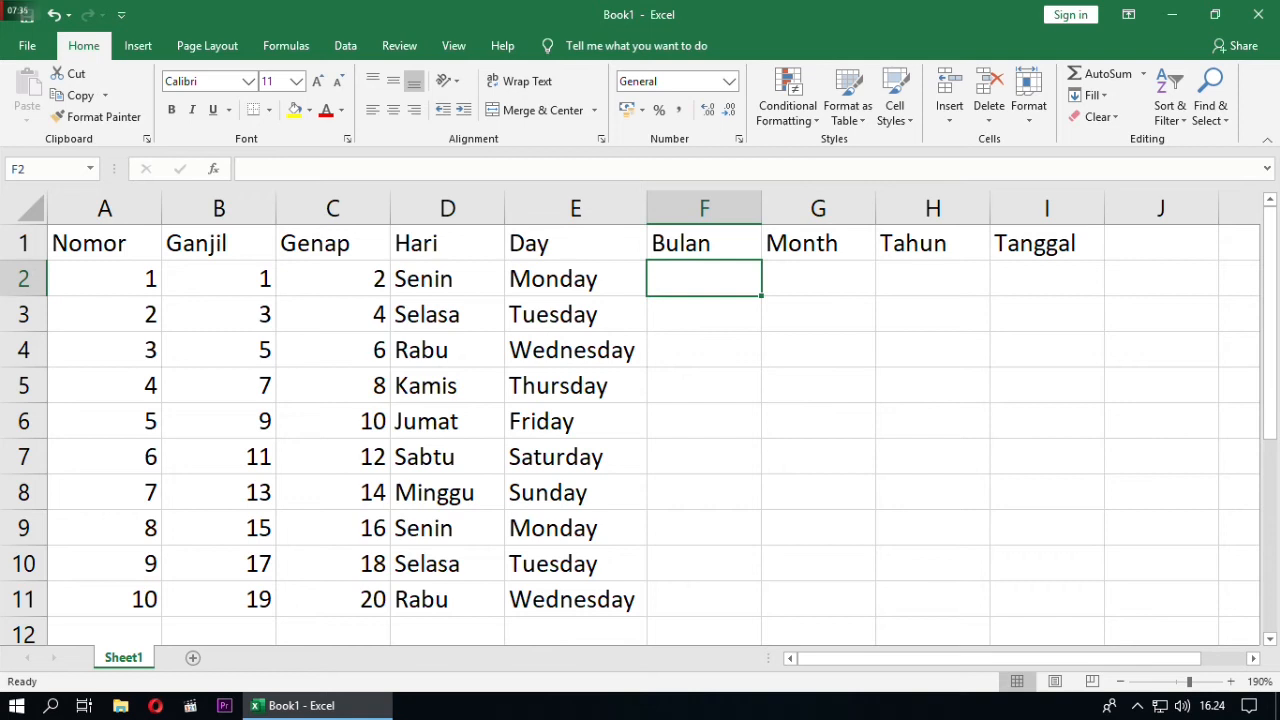
type("April")
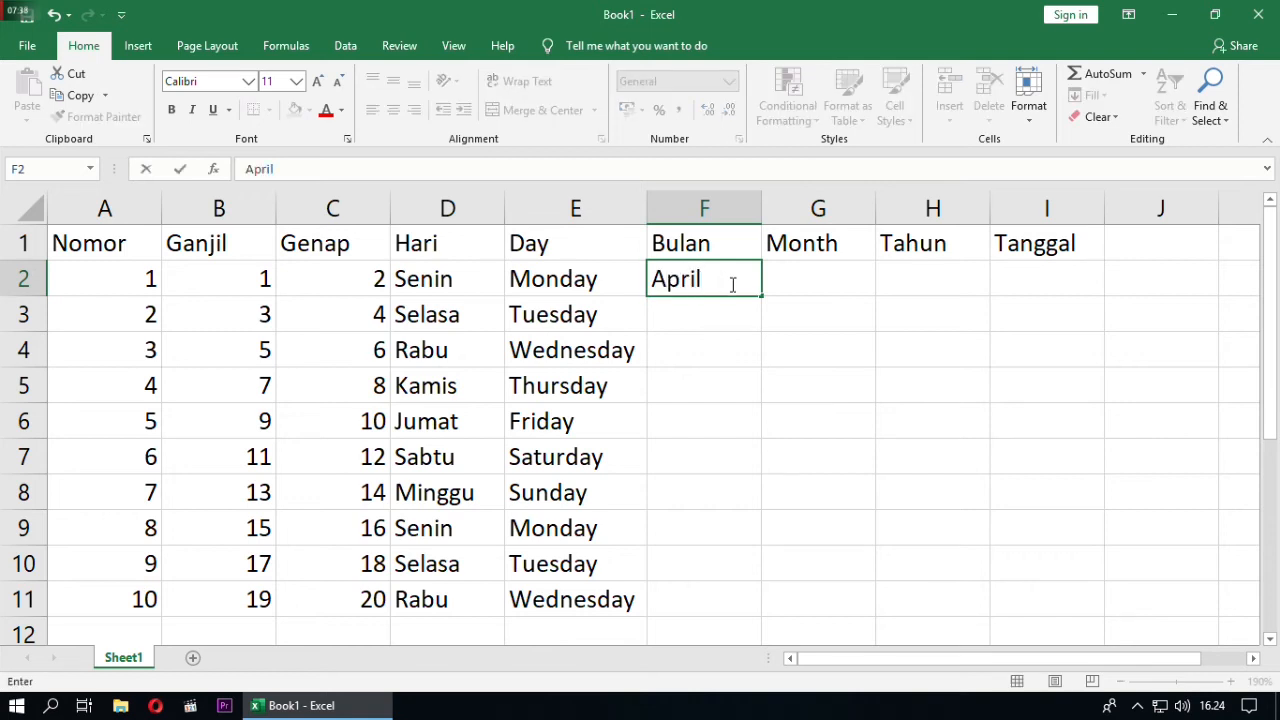
key("Return")
type("Mei")
key("Return")
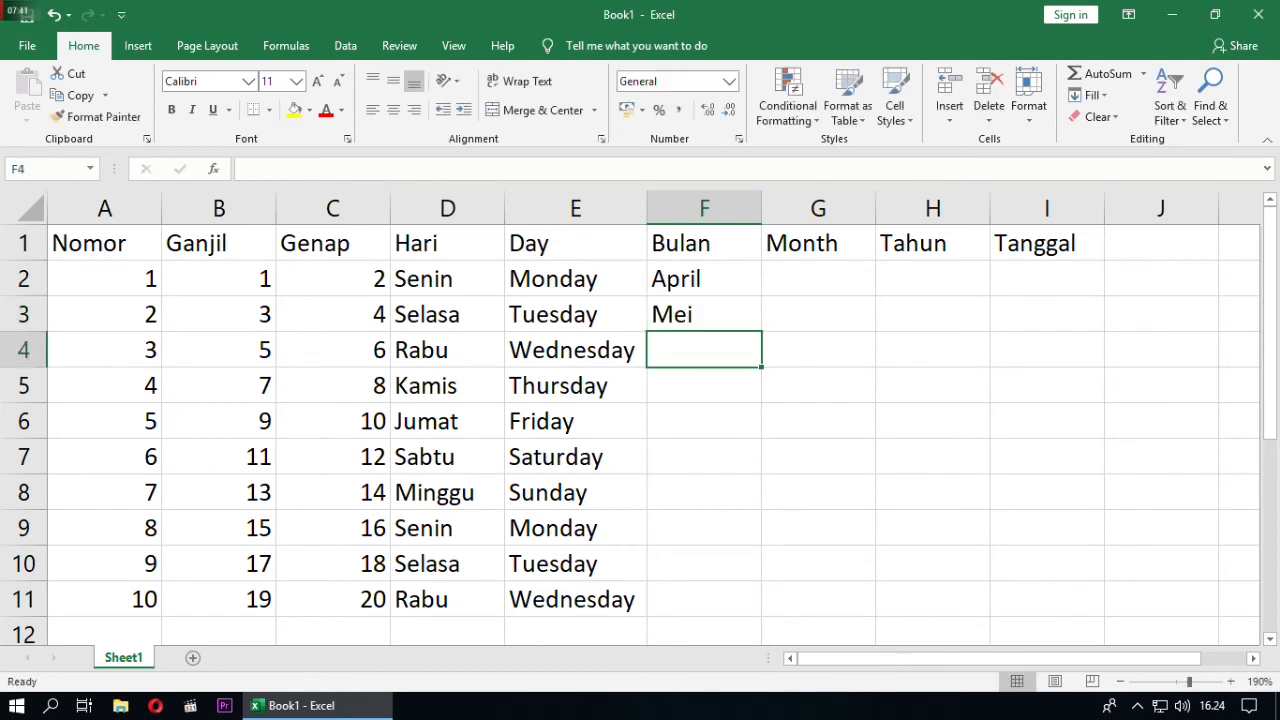
left_click_drag(704, 279, 765, 600)
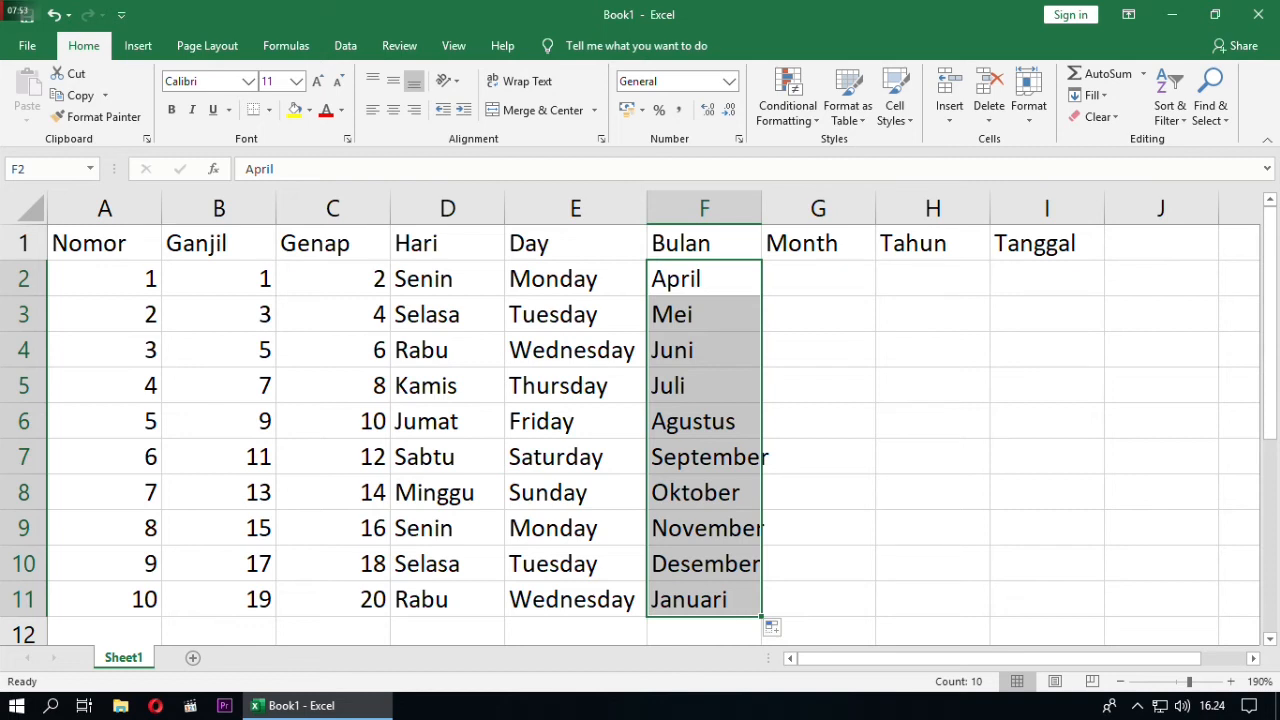
double_click(761, 208)
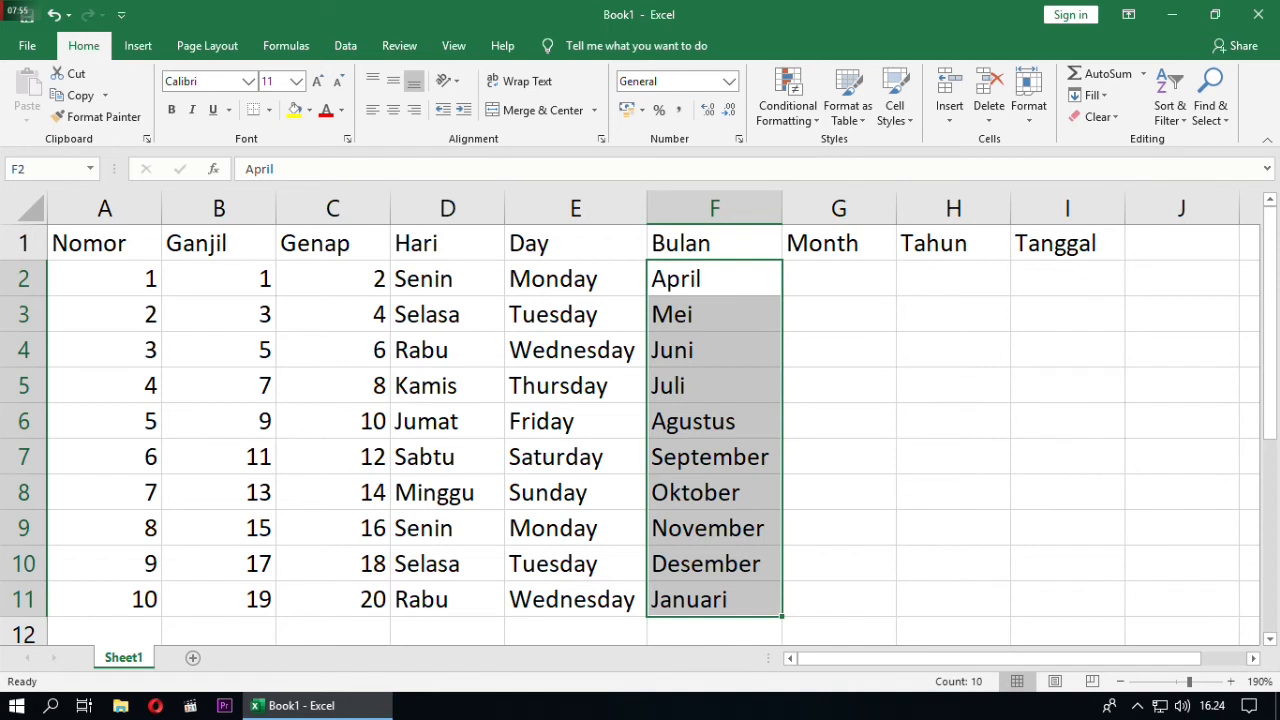
Enter January in cell G2 under the Month heading.
left_click(839, 279)
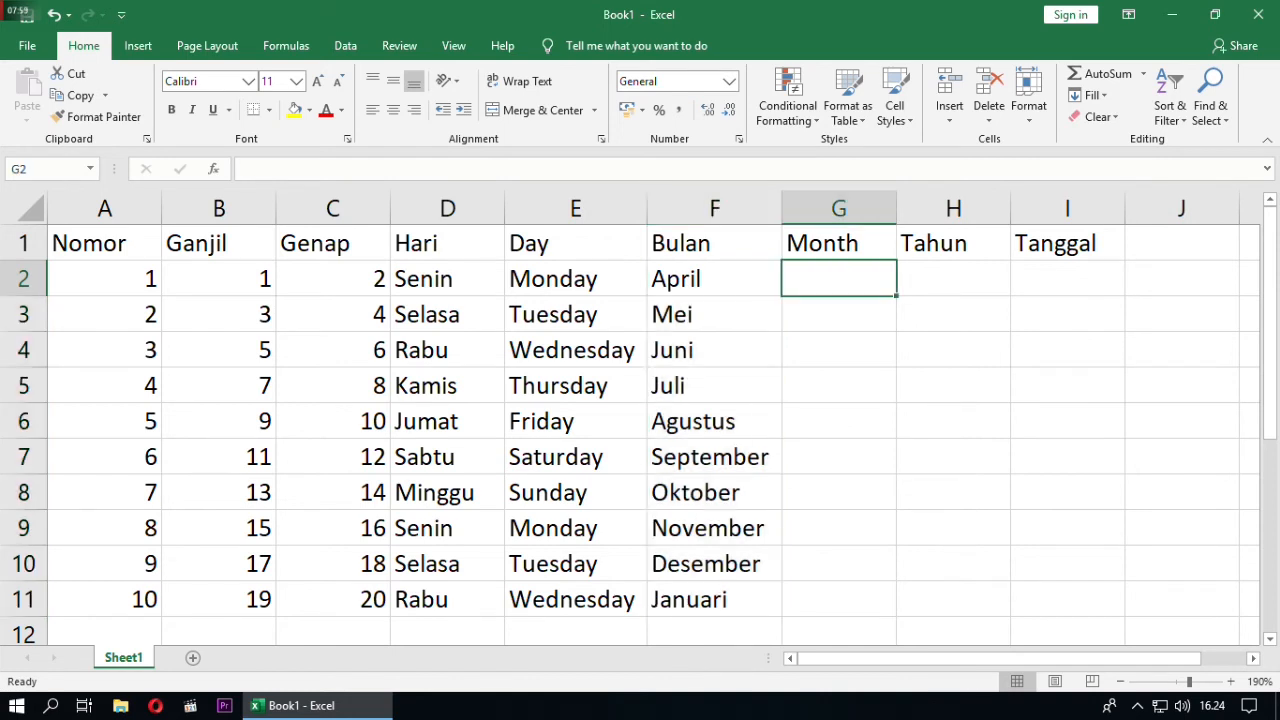
type("January")
key("Return")
type("Febru")
key("BackSpace")
key("BackSpace")
key("BackSpace")
key("BackSpace")
key("BackSpace")
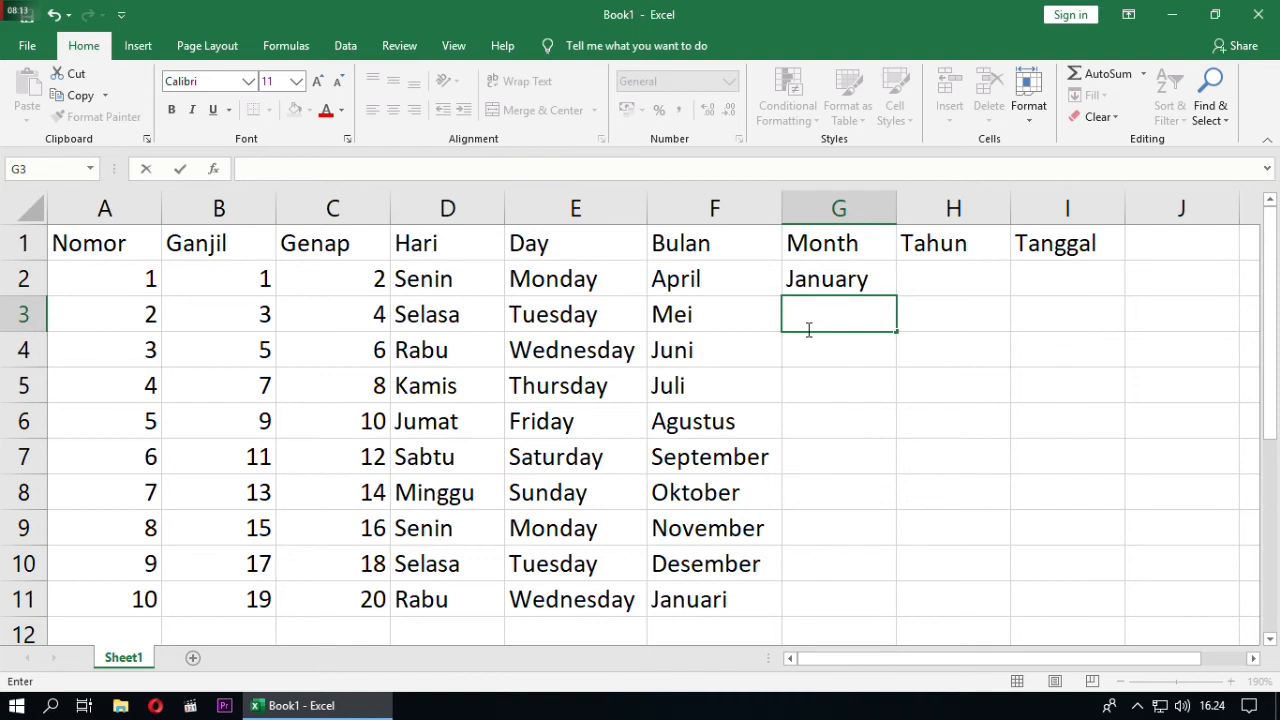
Enter March in G3 to AutoFill the January–March pattern down to G11, and fit column G's width to its contents.
type("March")
key("Return")
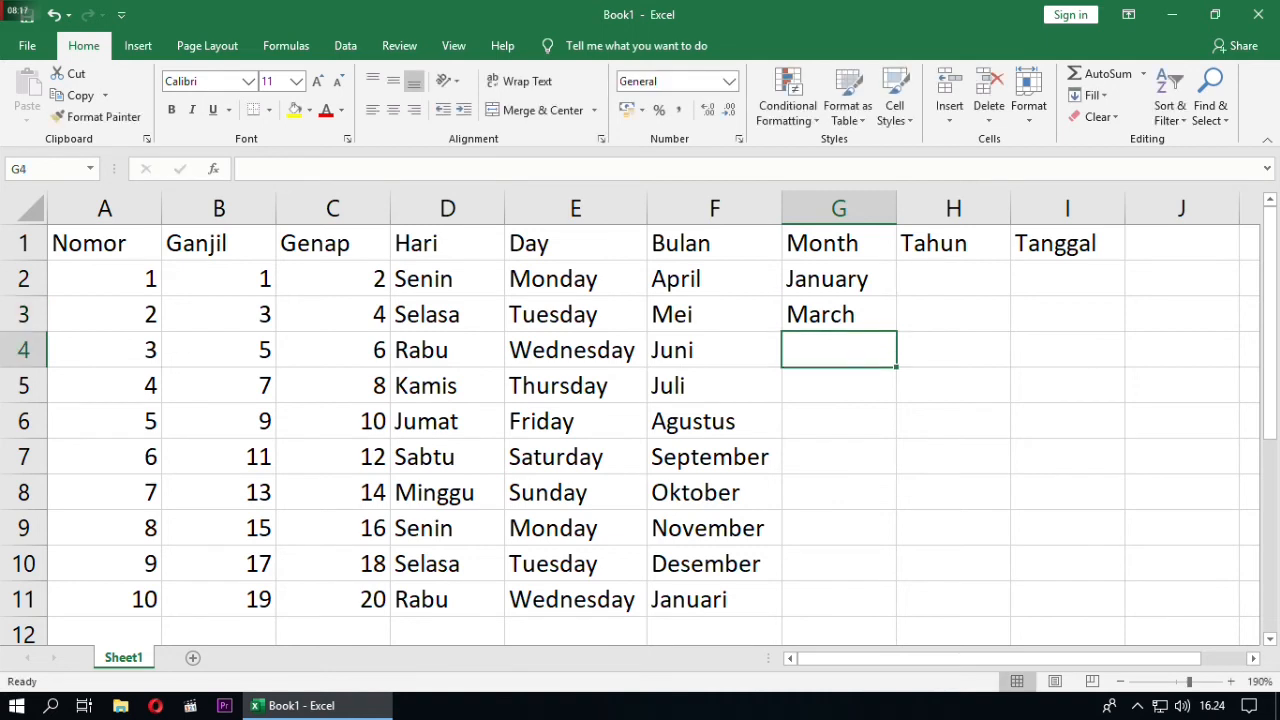
left_click_drag(839, 279, 839, 314)
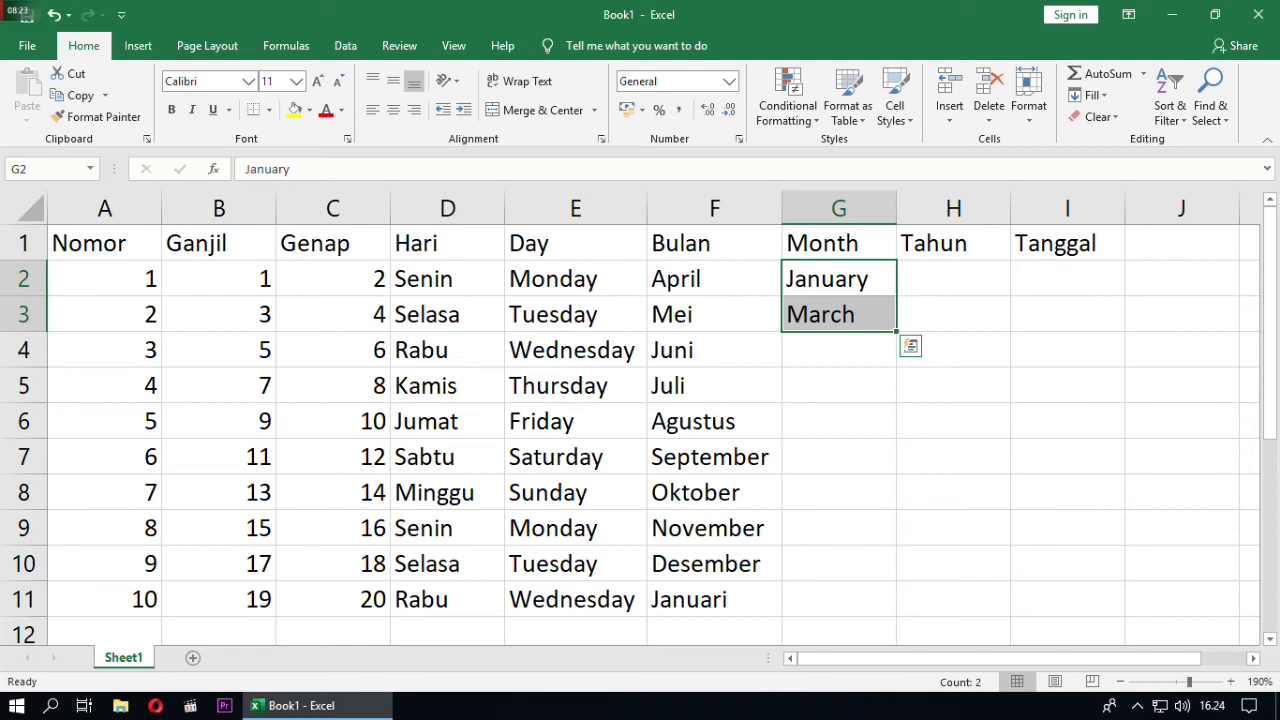
left_click_drag(897, 331, 900, 600)
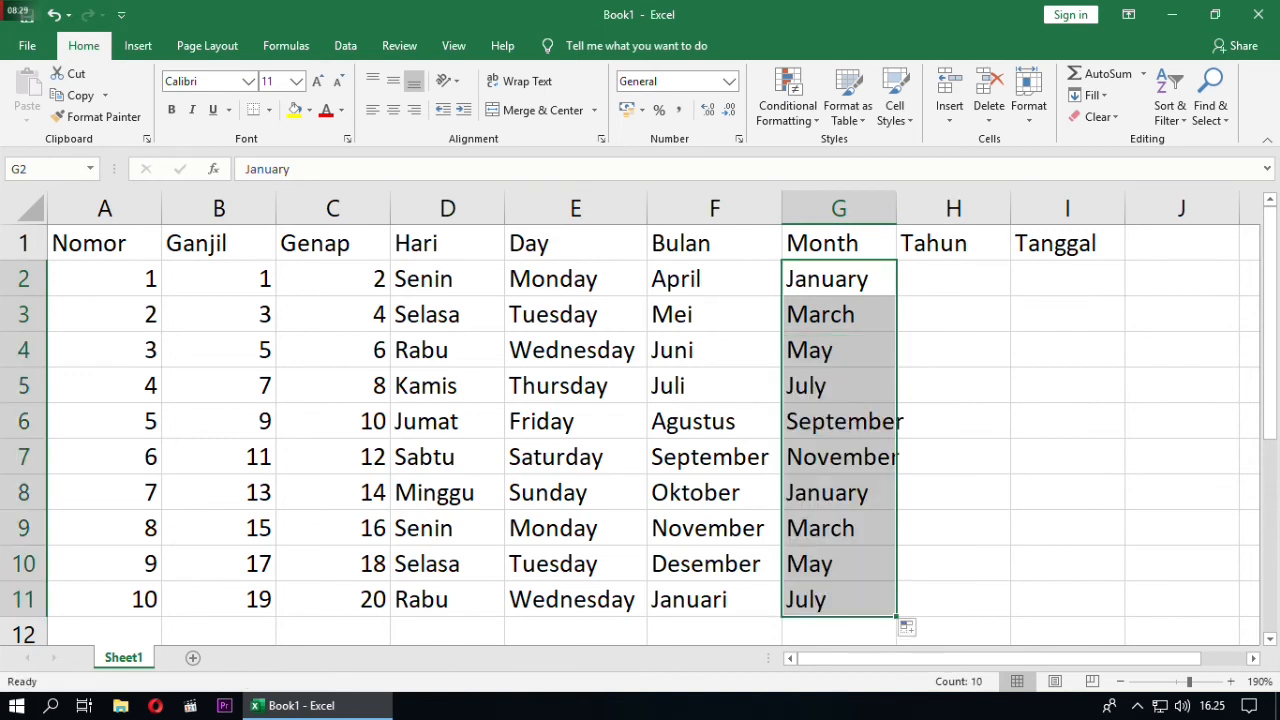
double_click(897, 208)
Enter 1990 and 1993 in H2:H3 and extend the three-year interval down to H11 with AutoFill.
left_click(974, 279)
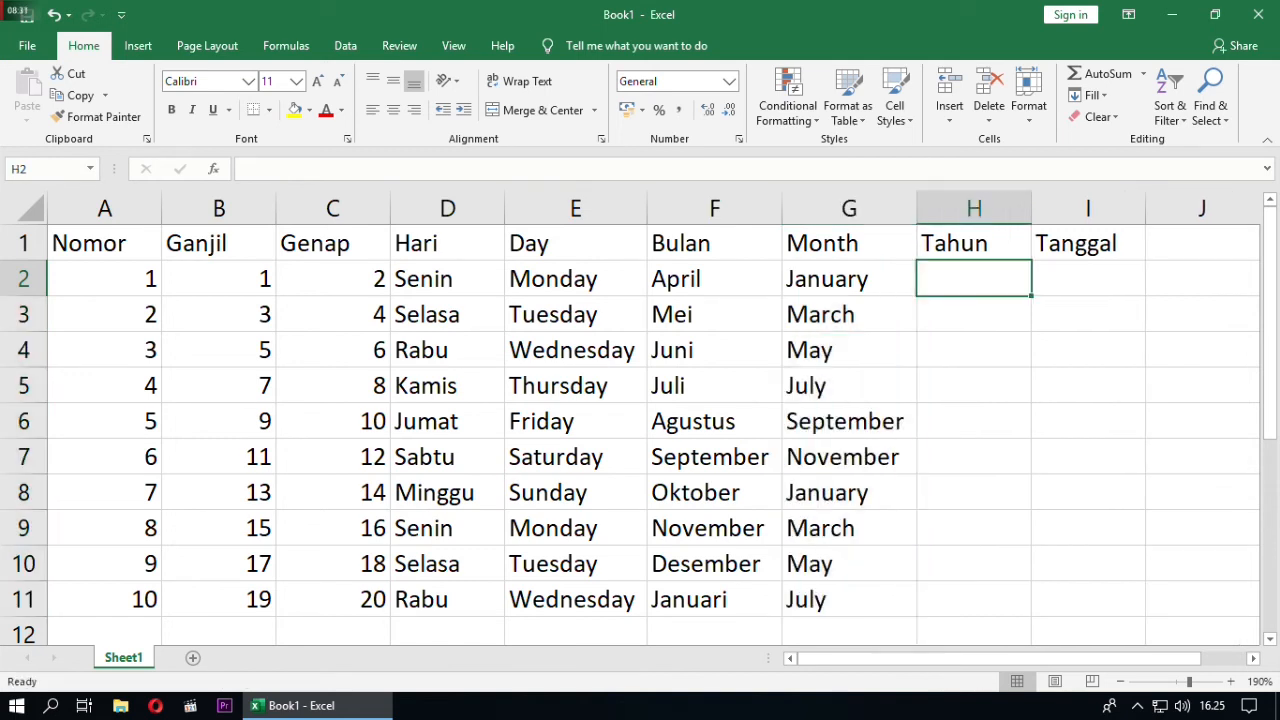
type("1990")
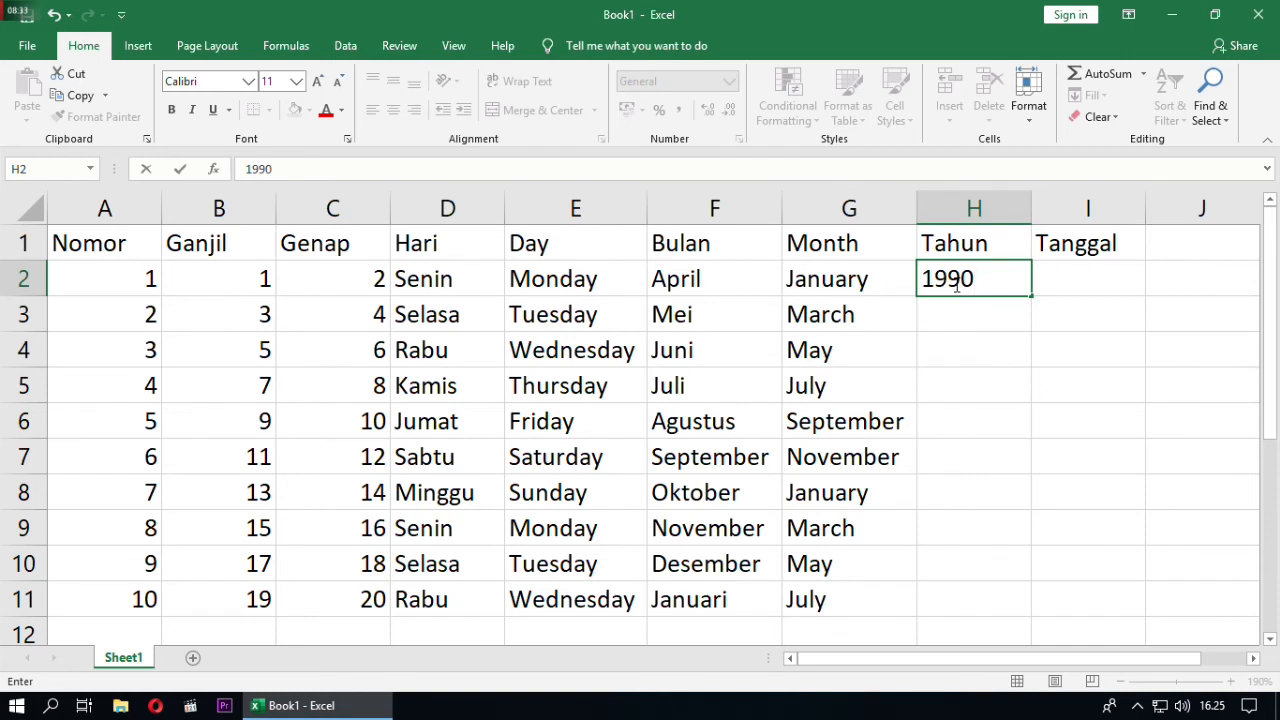
key("Return")
type("1993")
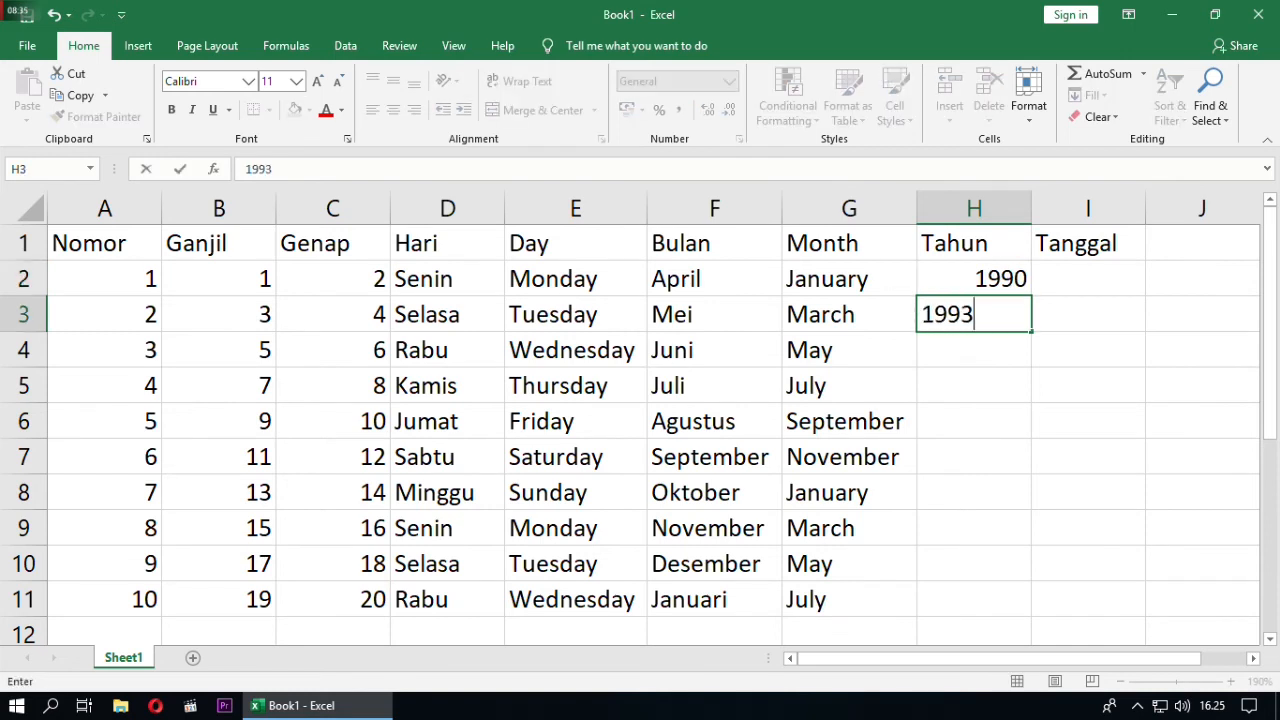
key("Return")
left_click_drag(974, 279, 1031, 605)
key("Down")
key("Down")
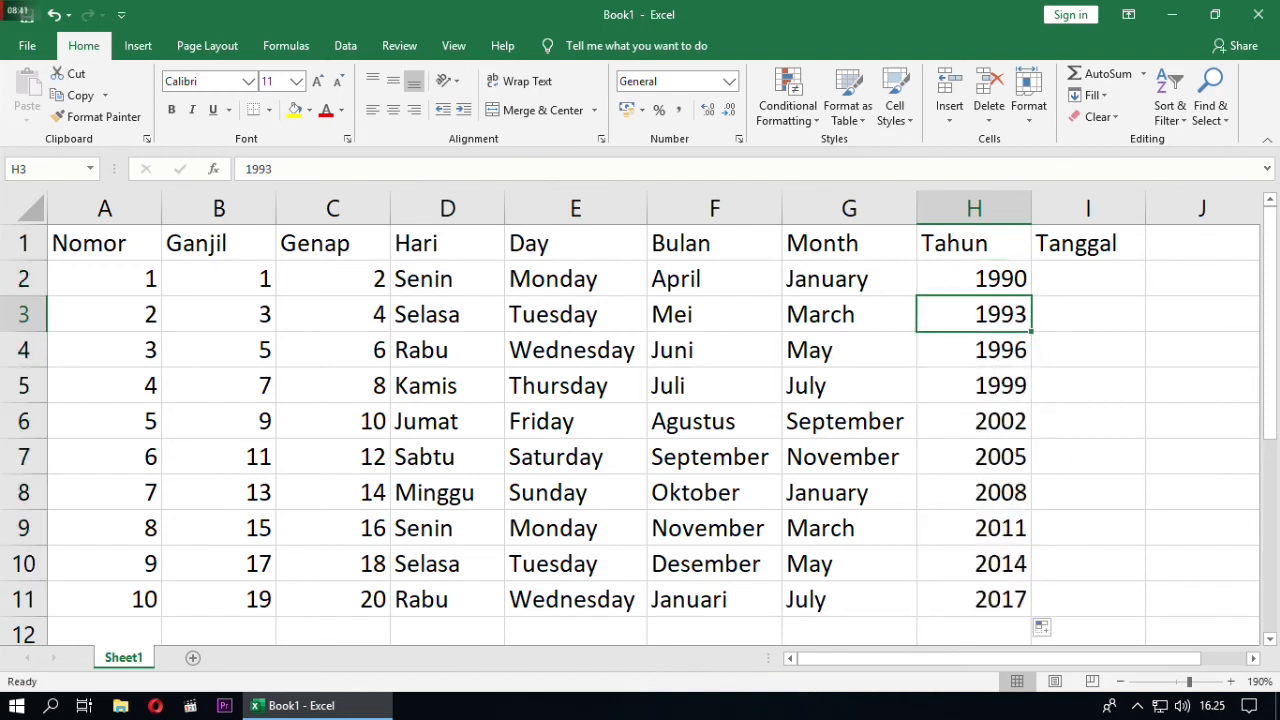
key("Down")
key("Down")
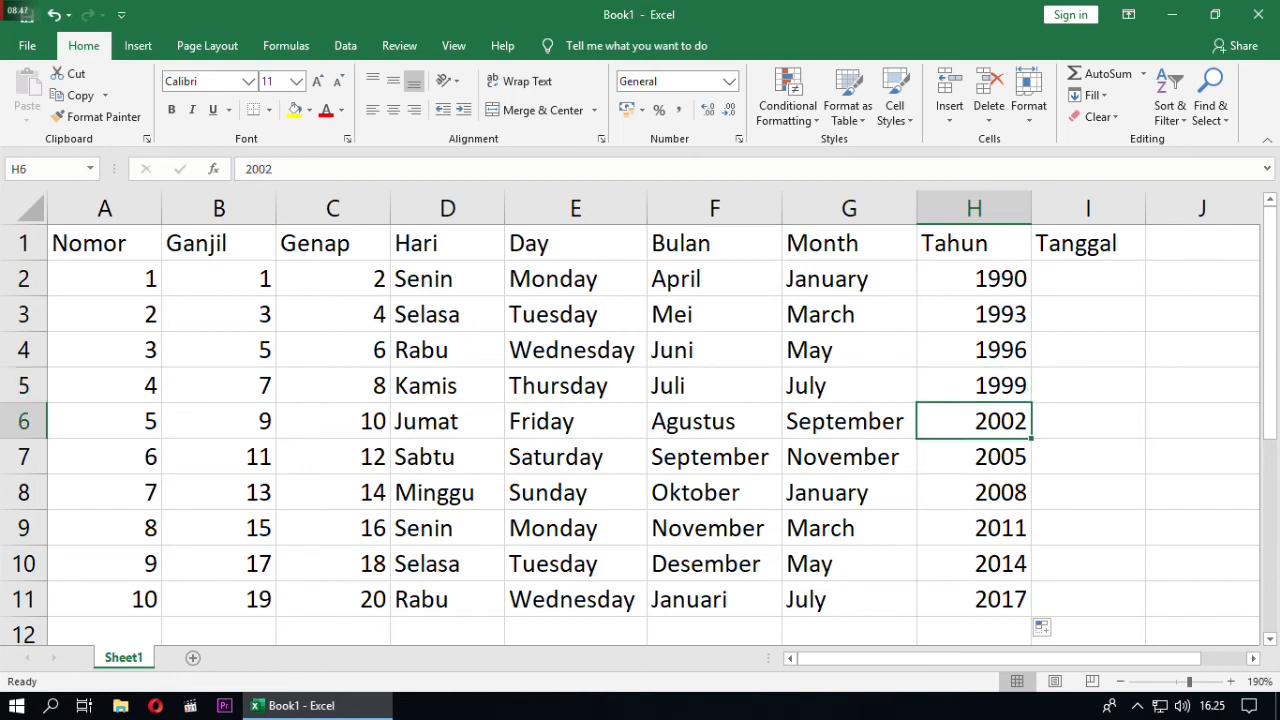
Enter the dates 1/1/1990 in cell I2 and 20/03/1990 in cell I3 under Tanggal.
left_click(1088, 279)
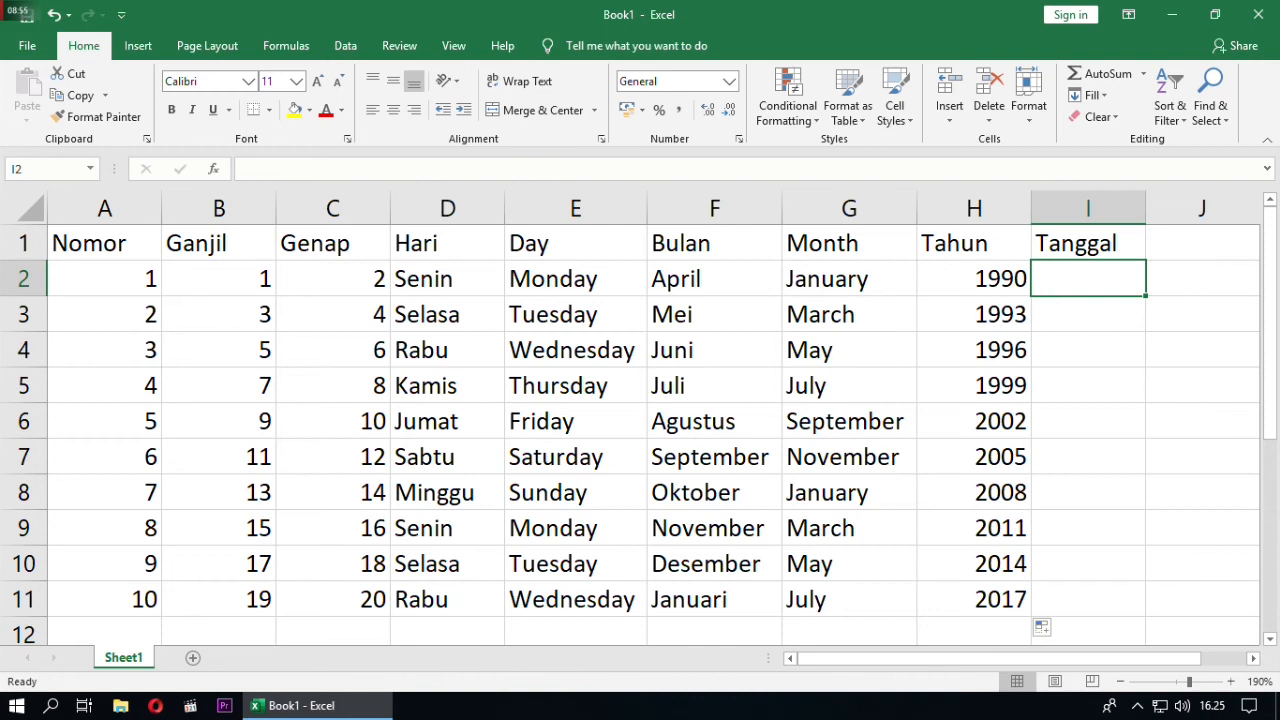
type("1/")
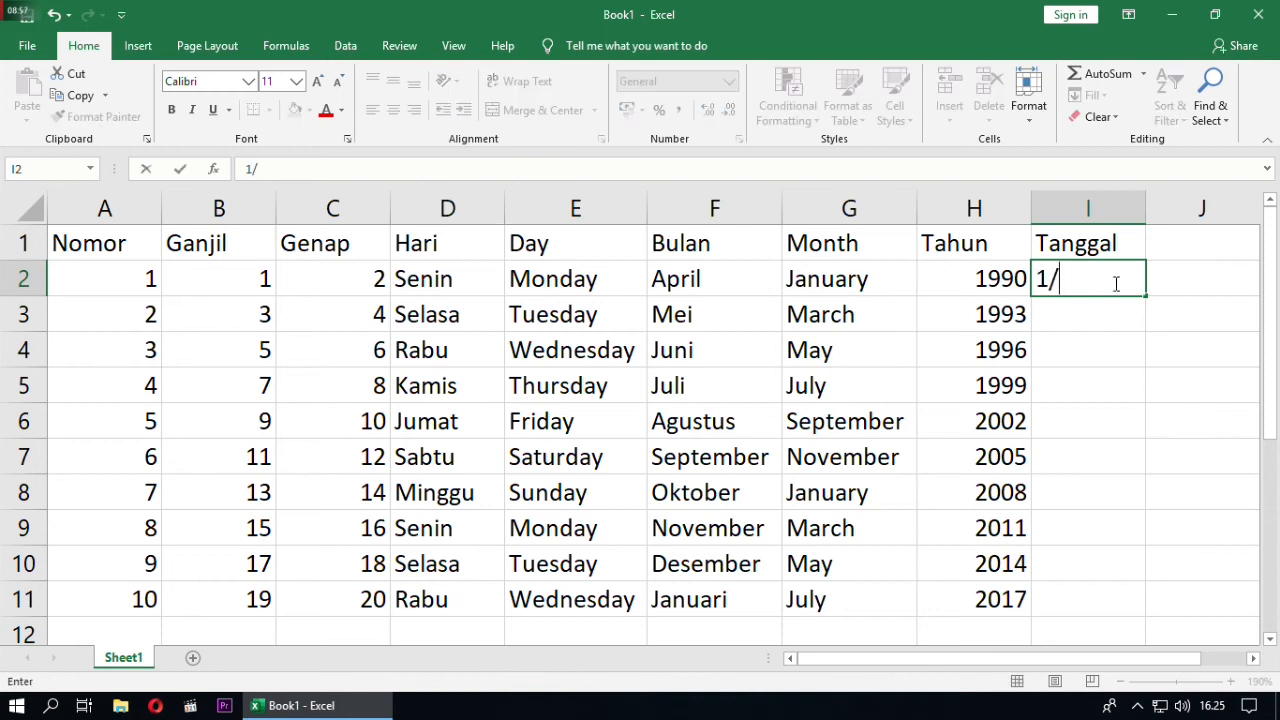
type("1/1990")
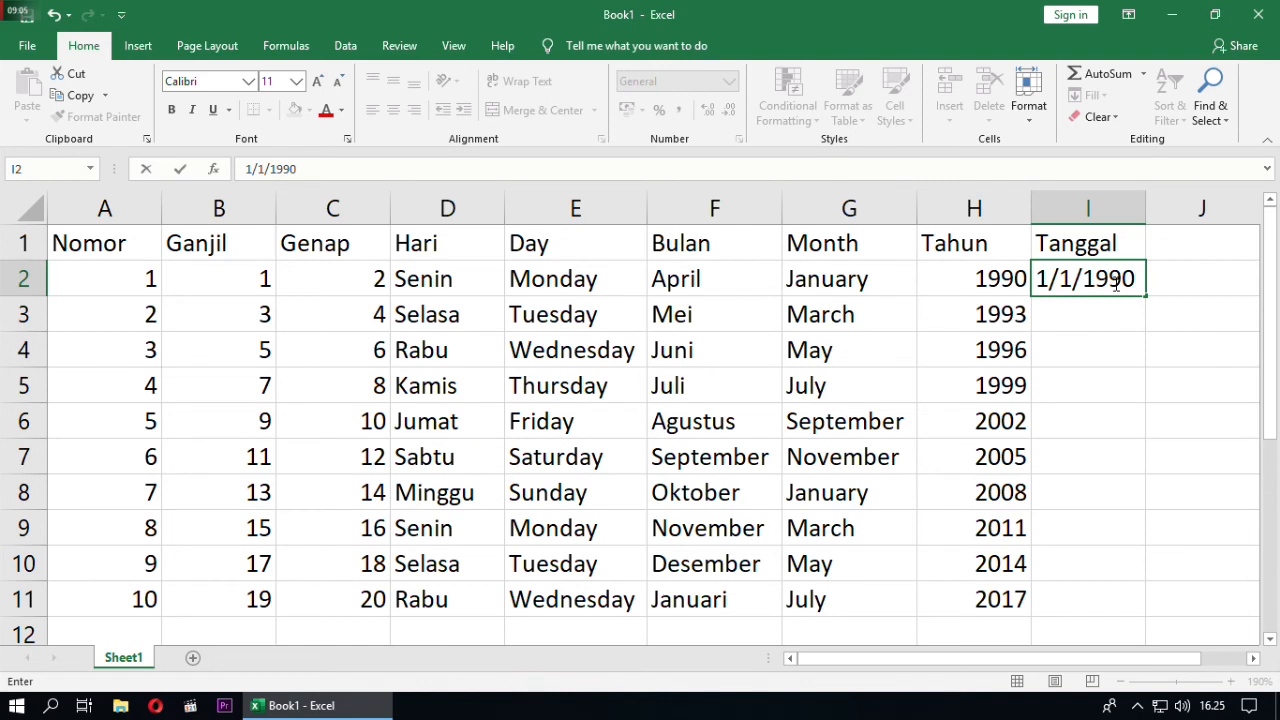
key("Return")
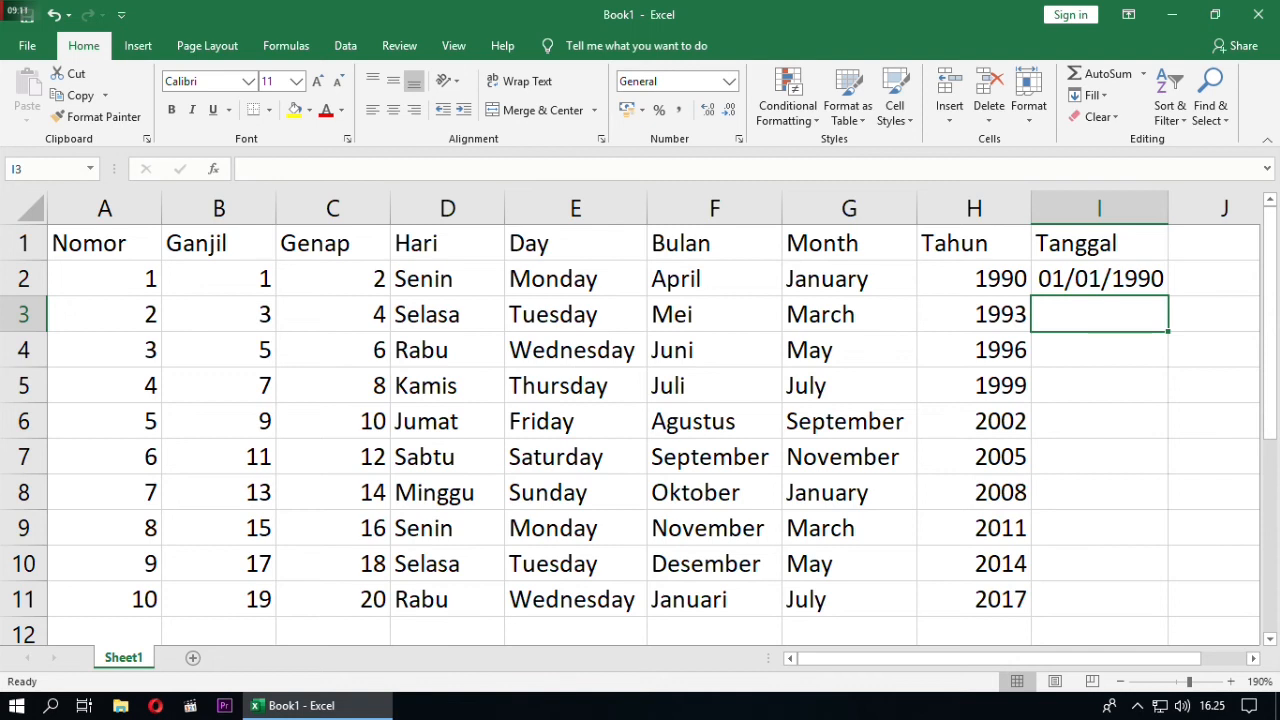
type("20")
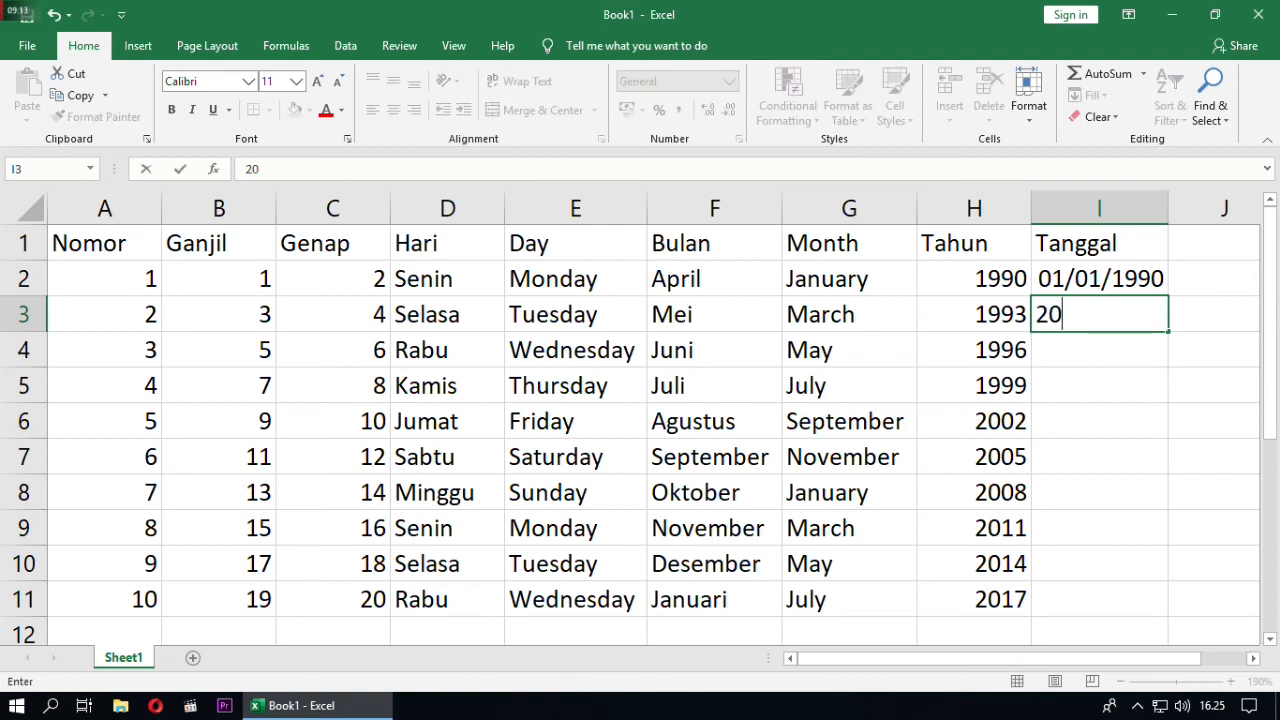
type("/03/1990")
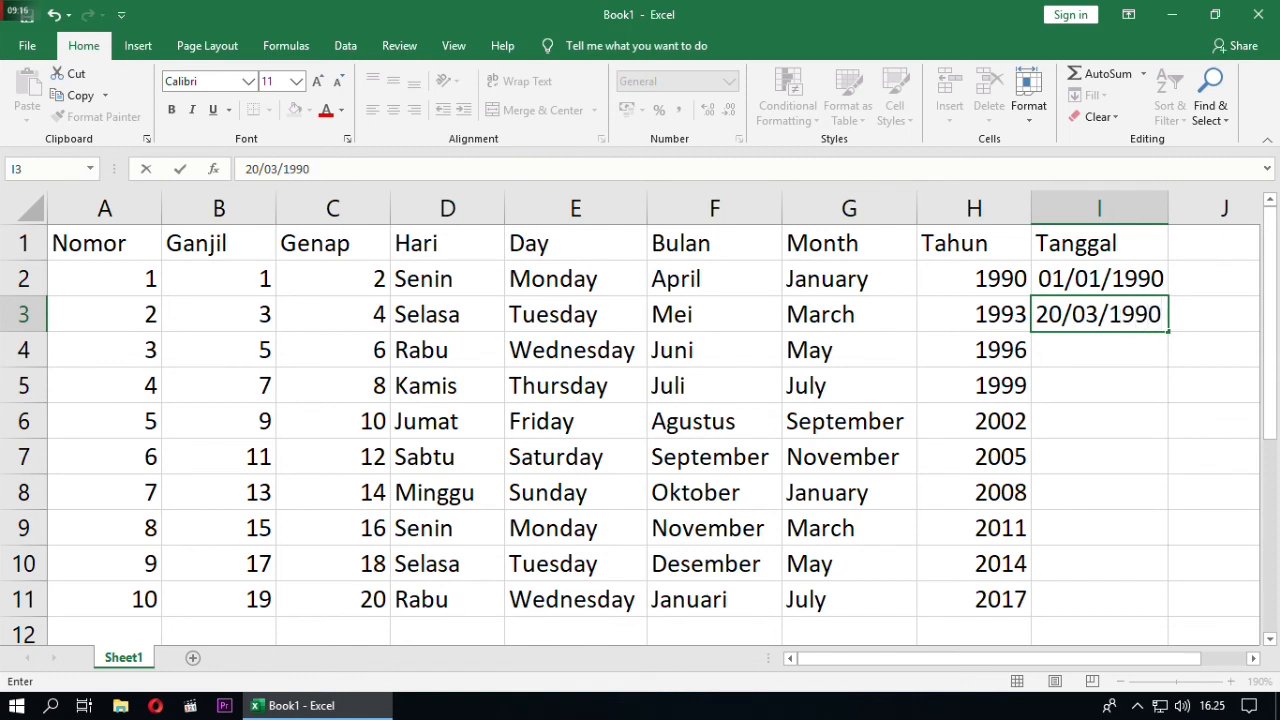
key("Return")
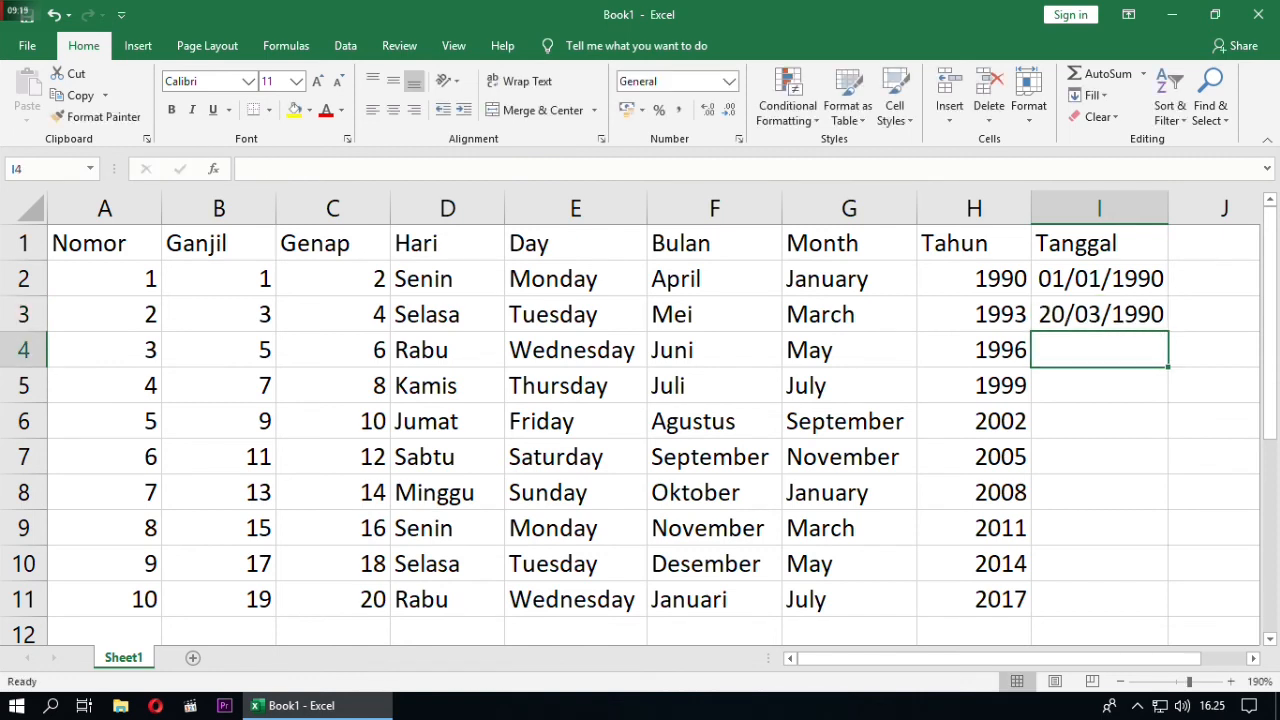
Extend the date interval in I2:I3 down to I11 with AutoFill.
left_click_drag(1099, 279, 1168, 335)
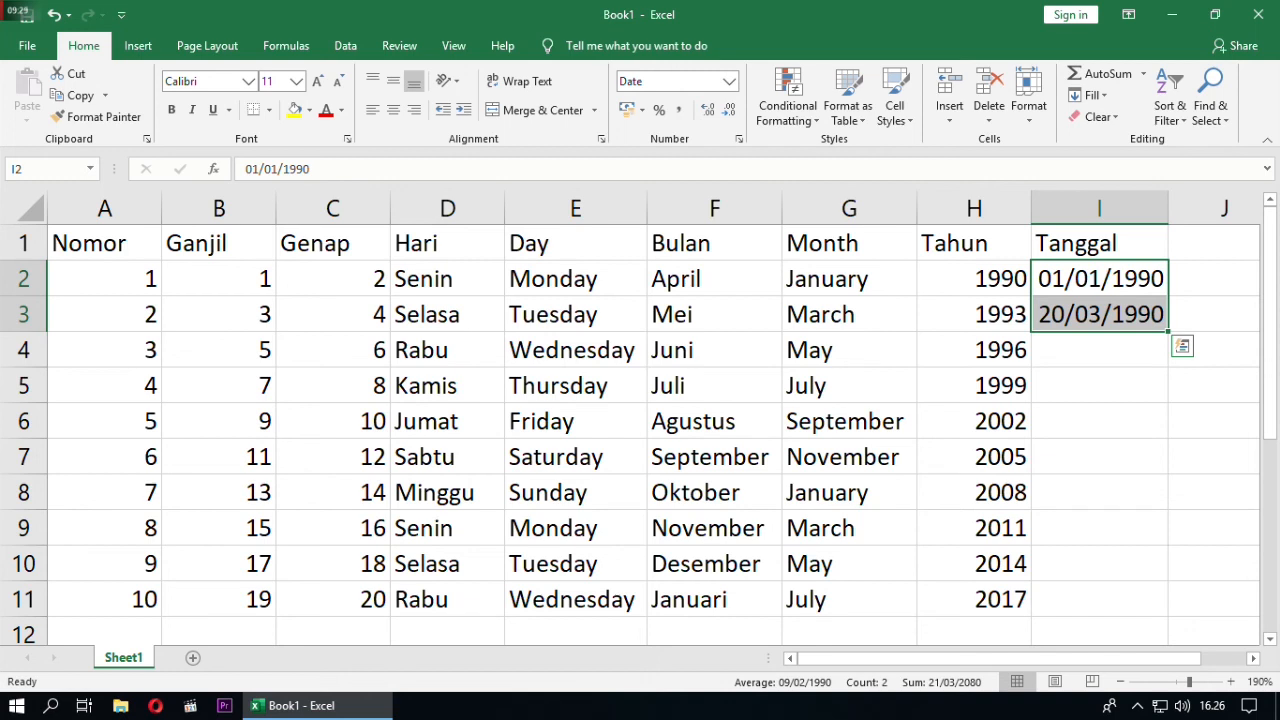
left_click_drag(1168, 331, 1168, 368)
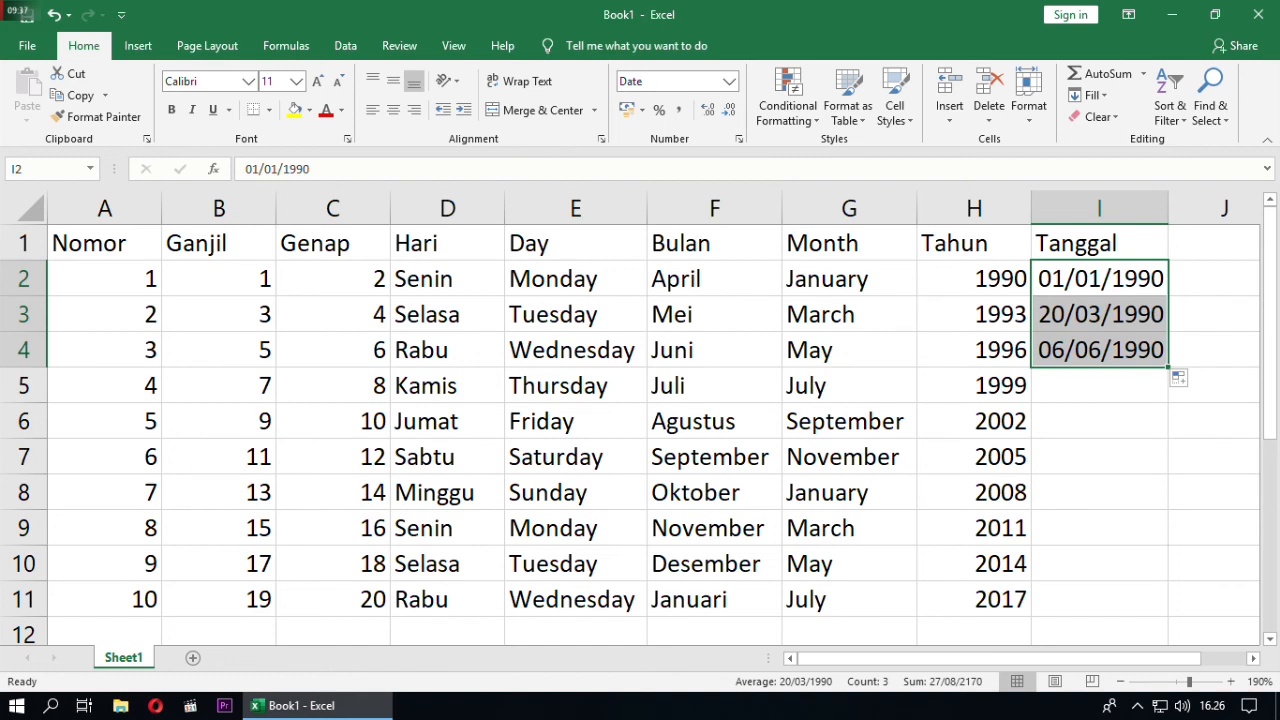
left_click_drag(1168, 368, 1166, 600)
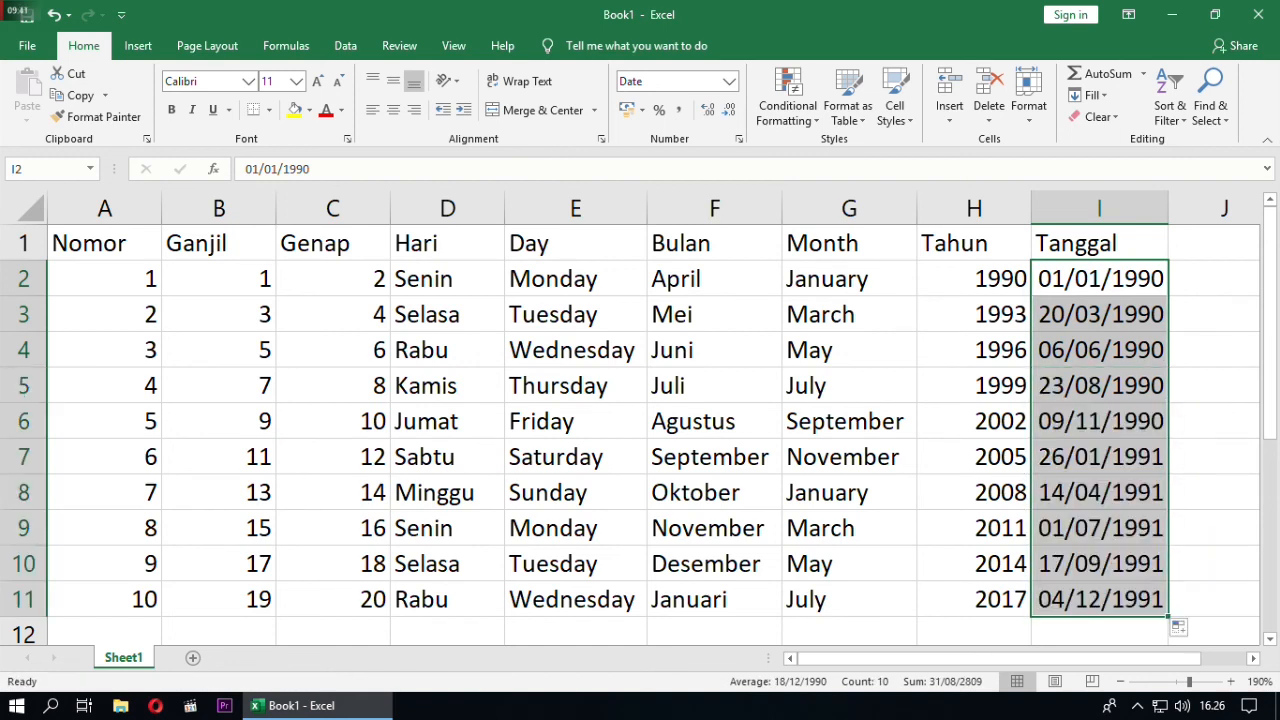
Change the date in I3 to 20/03/1992 and refill the dates from I2:I3 down to I11 with AutoFill.
left_click(1100, 314)
double_click(1160, 314)
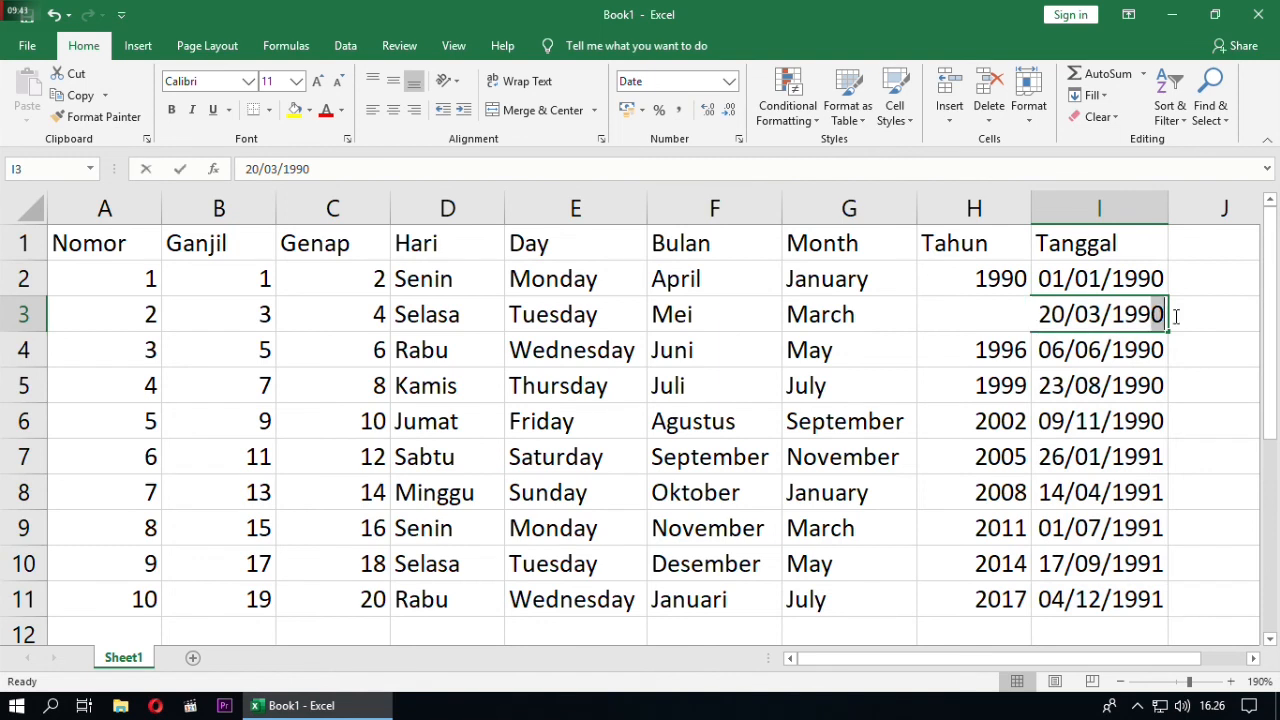
key("BackSpace")
type("2")
key("Return")
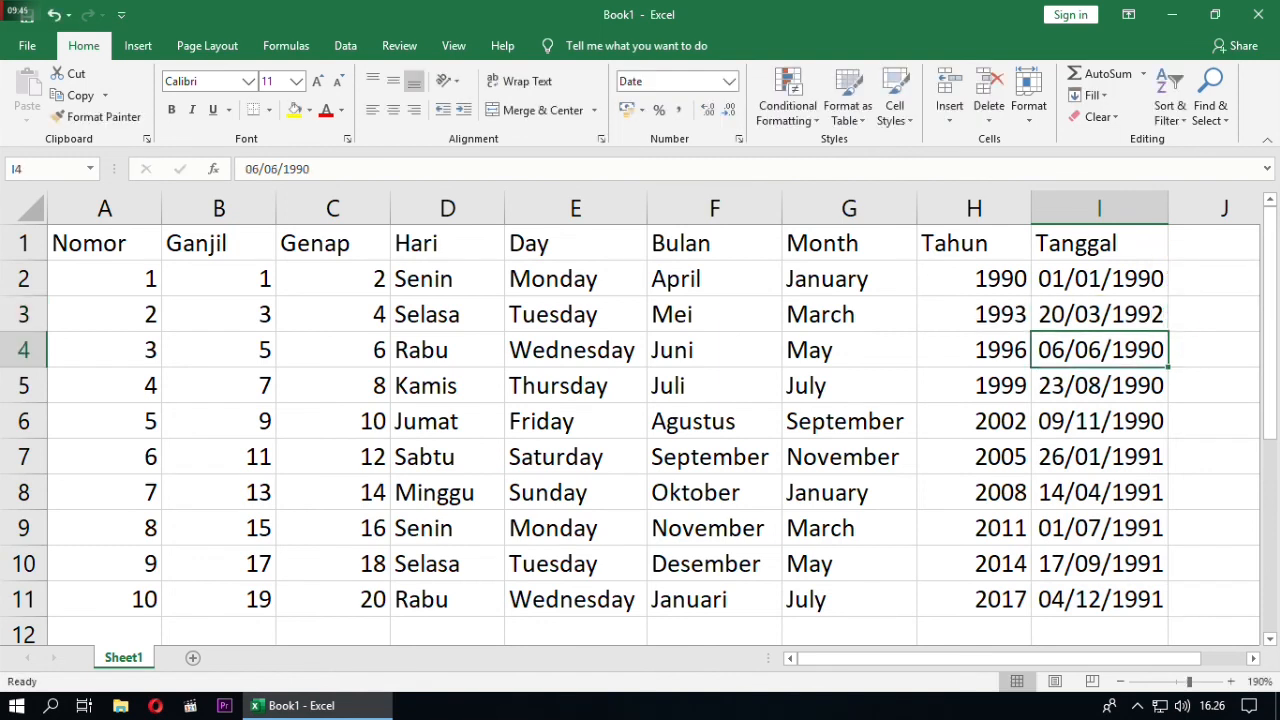
left_click_drag(1100, 279, 1166, 600)
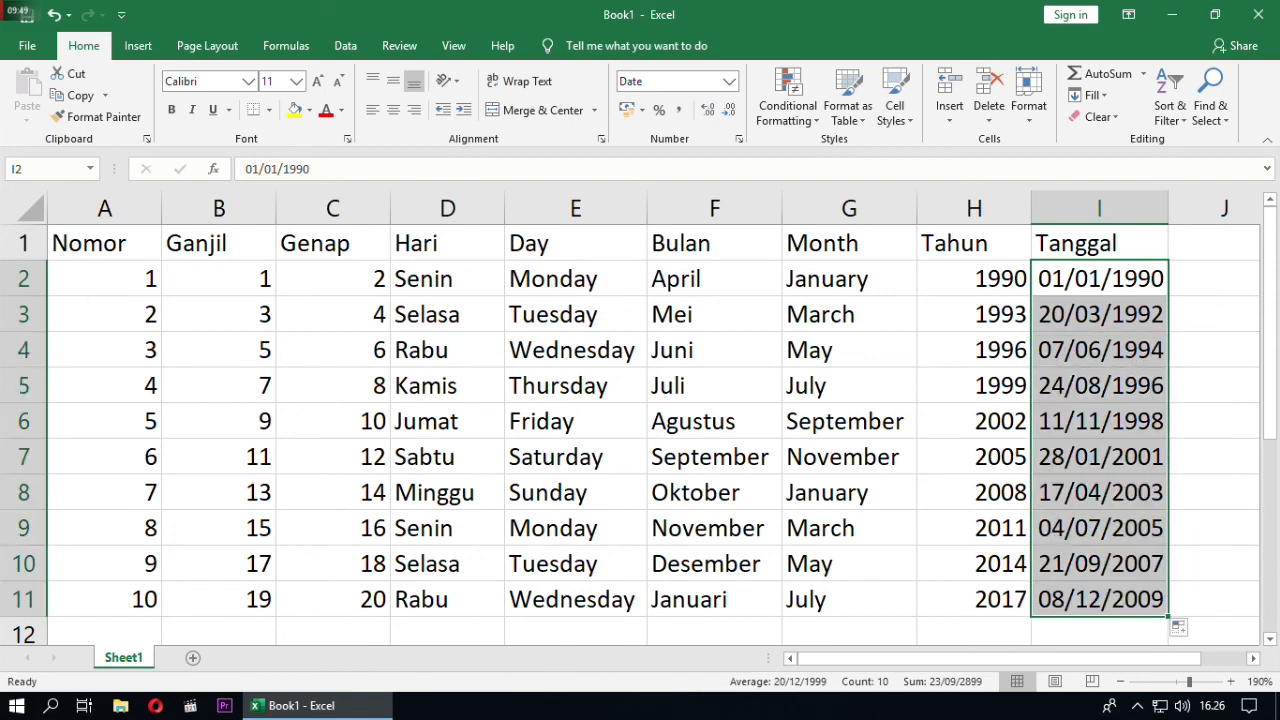
left_click(1213, 492)
left_click(1213, 421)
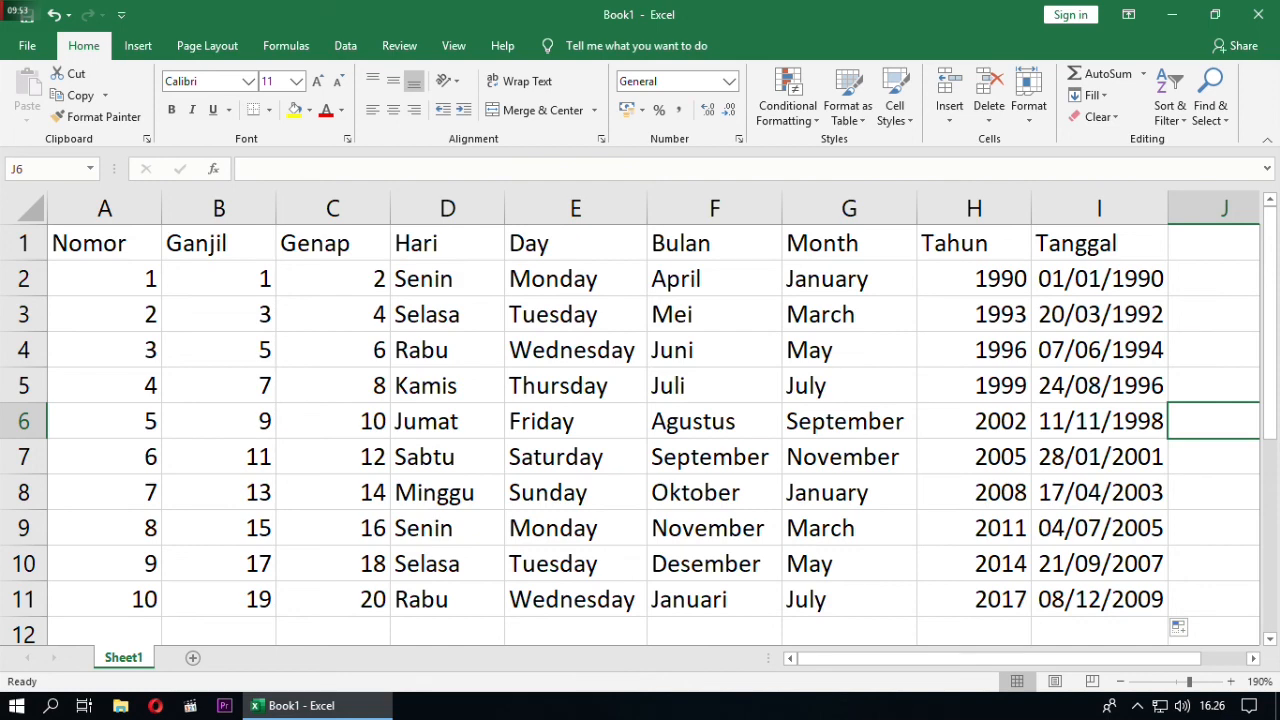
scroll(640, 418, "down", 2, "ctrl")
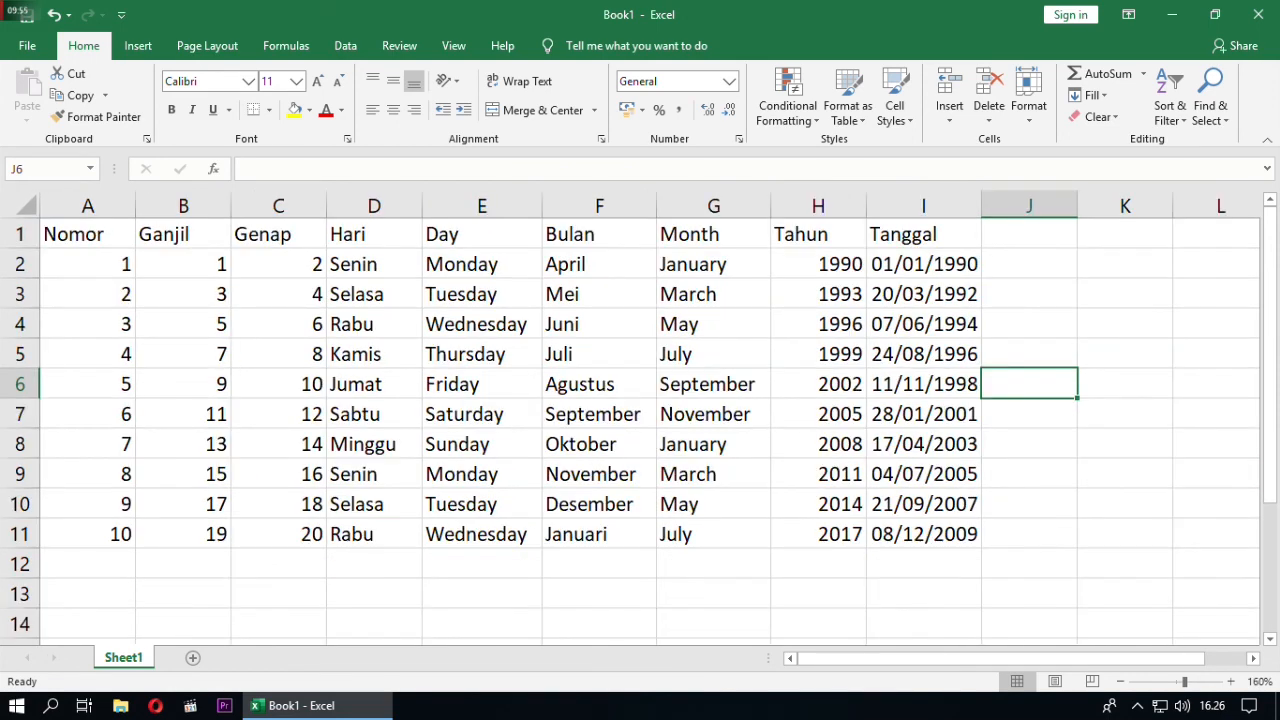